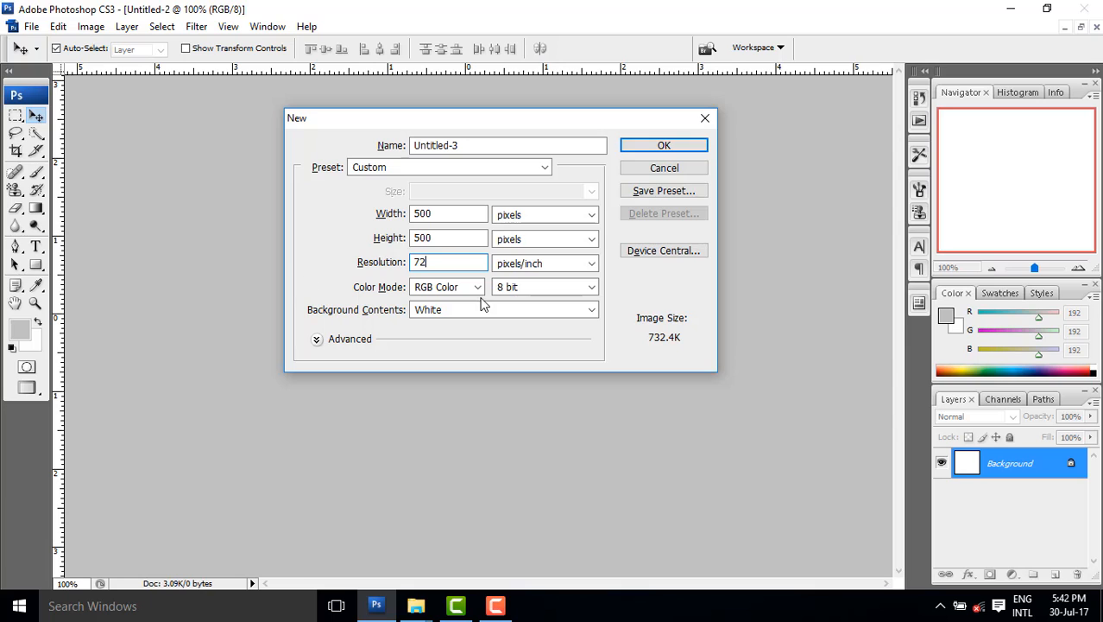
Step: Create a 500 by 500 pixel white RGB document at 72 pixels/inch and convert its Background into a regular layer
left_click(668, 148)
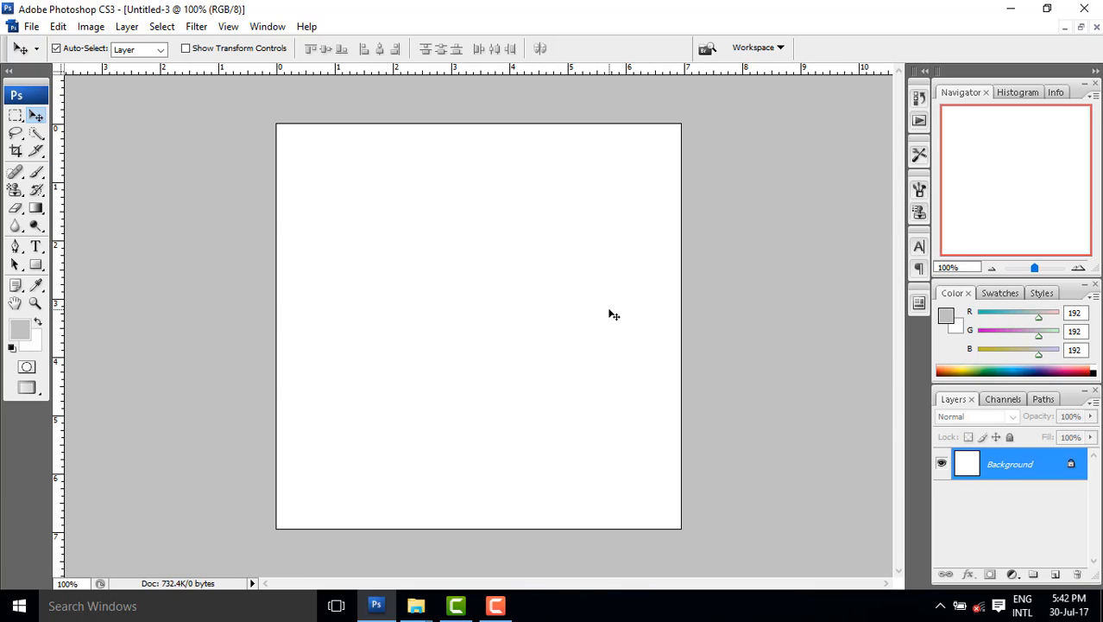
double_click(1062, 464)
key("Return")
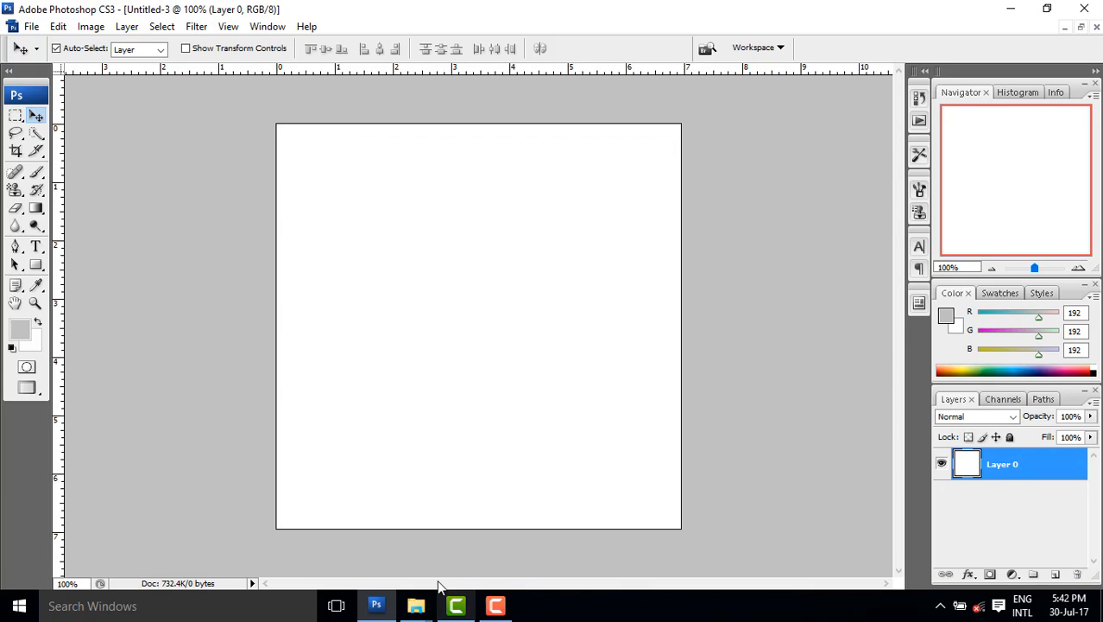
left_click(495, 607)
left_click(495, 607)
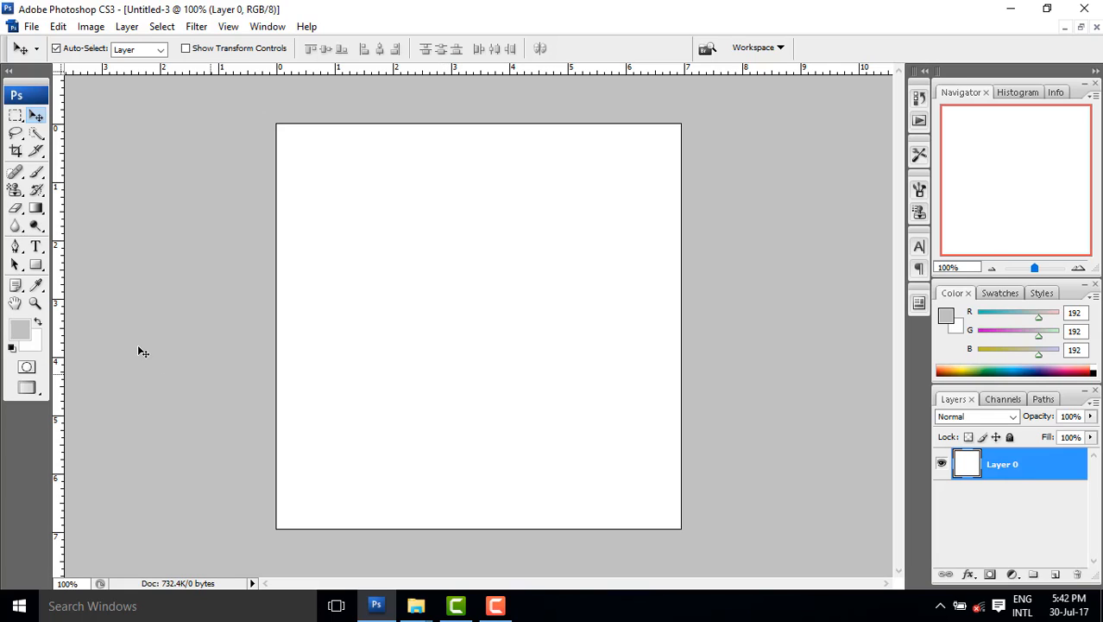
Step: Add a new layer and marquee-select a horizontal strip about 4.8 by 0.6 inches near the canvas's upper part, reaching its right edge
left_click(16, 116)
right_click(19, 117)
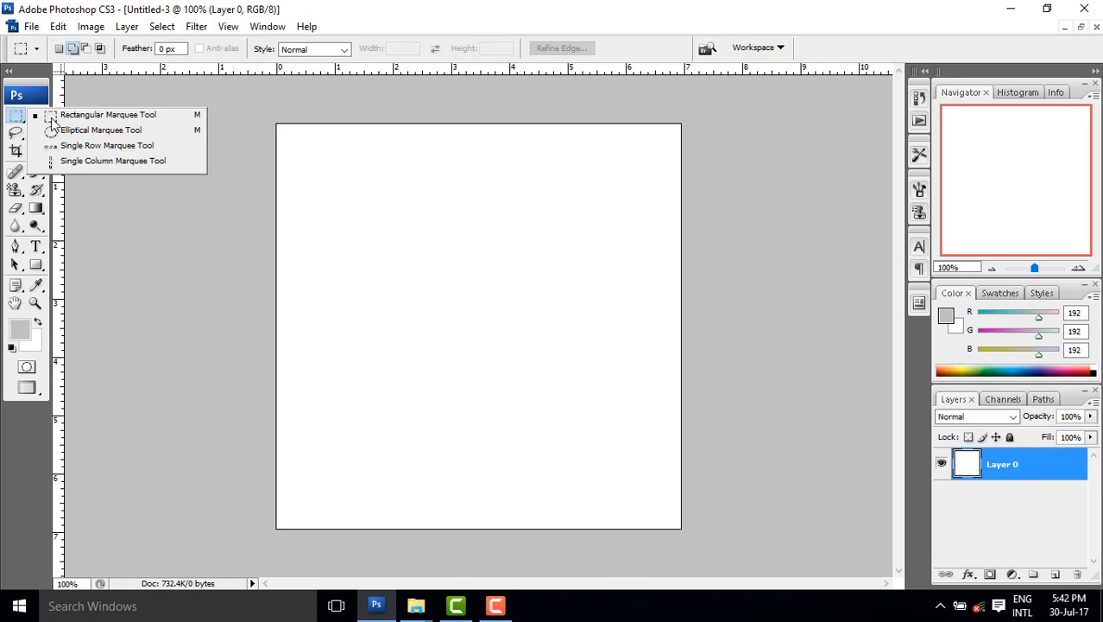
left_click(71, 114)
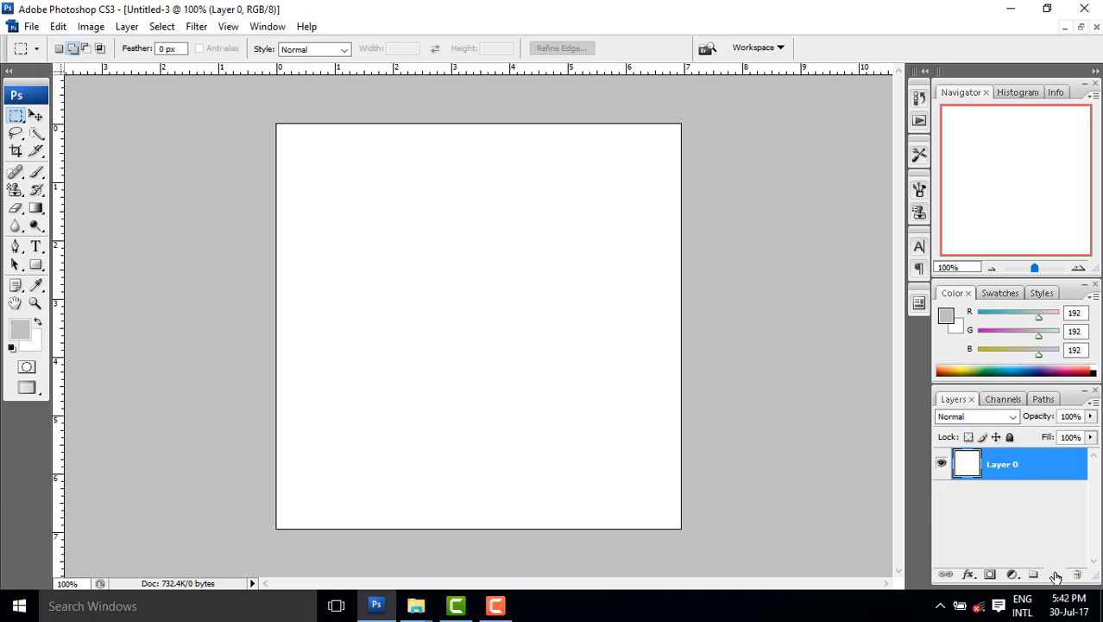
left_click(1056, 572)
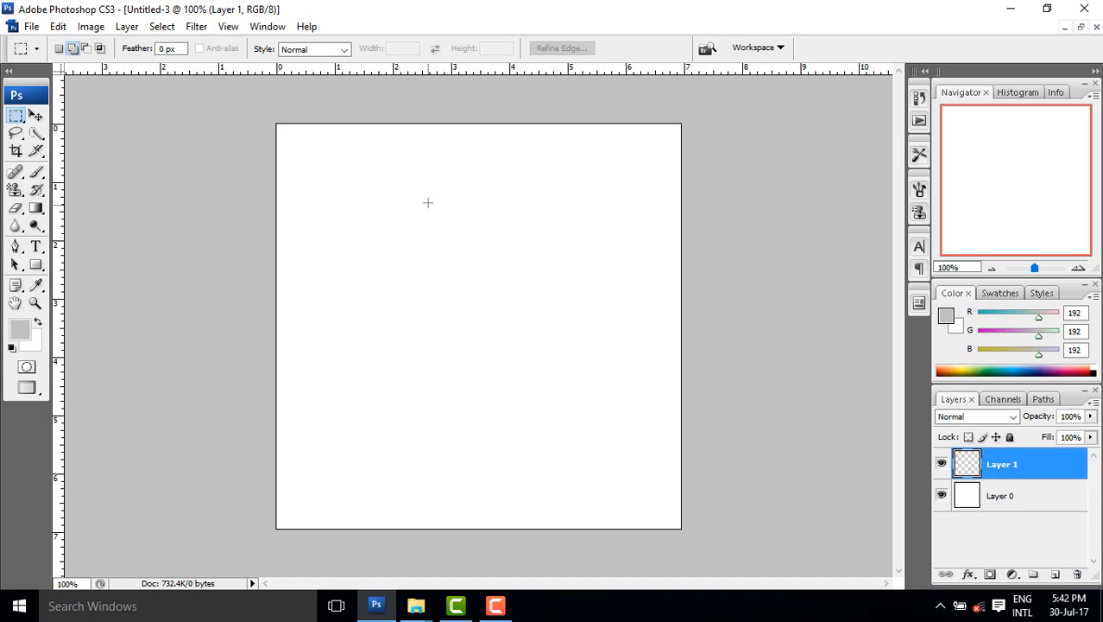
left_click_drag(400, 217, 730, 181)
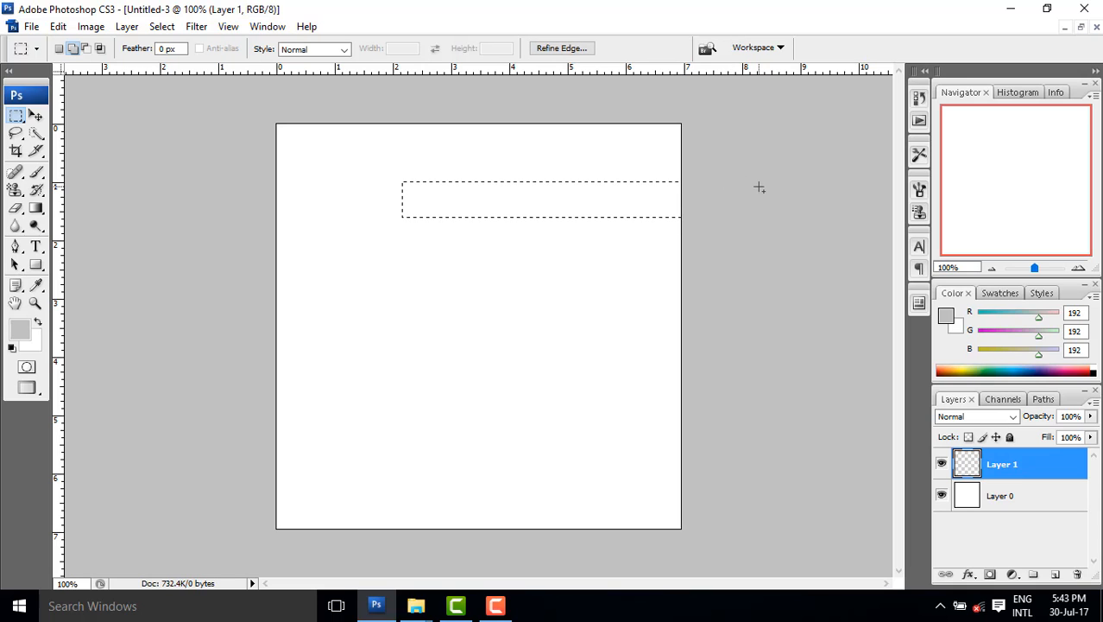
Step: Set the foreground color to coral f06565, fill the strip selection with it and deselect
left_click(16, 337)
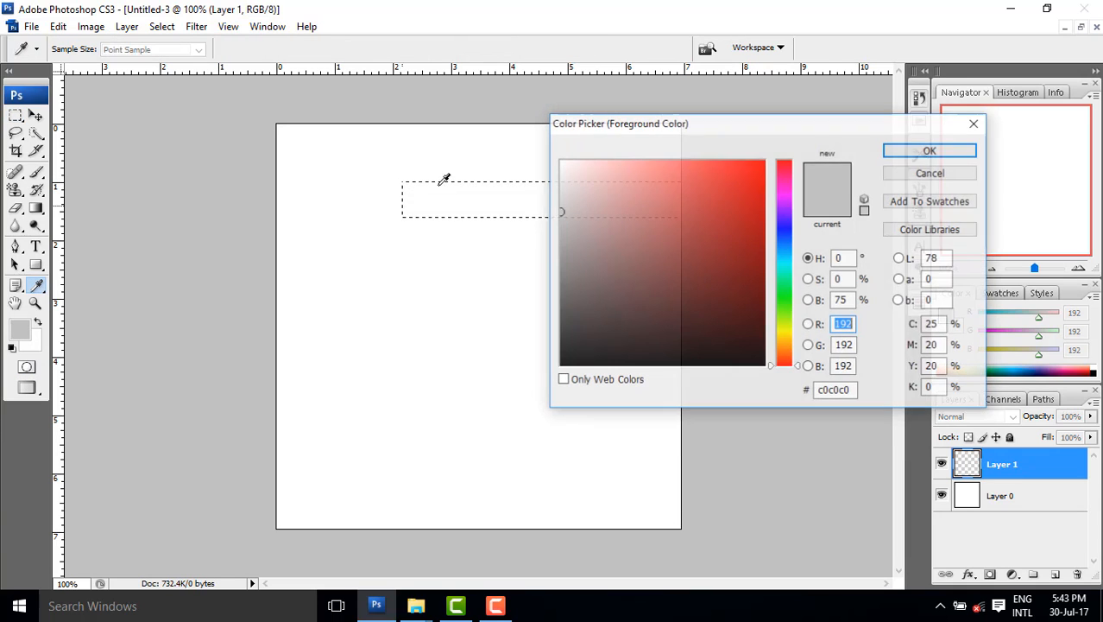
left_click(660, 165)
left_click(679, 172)
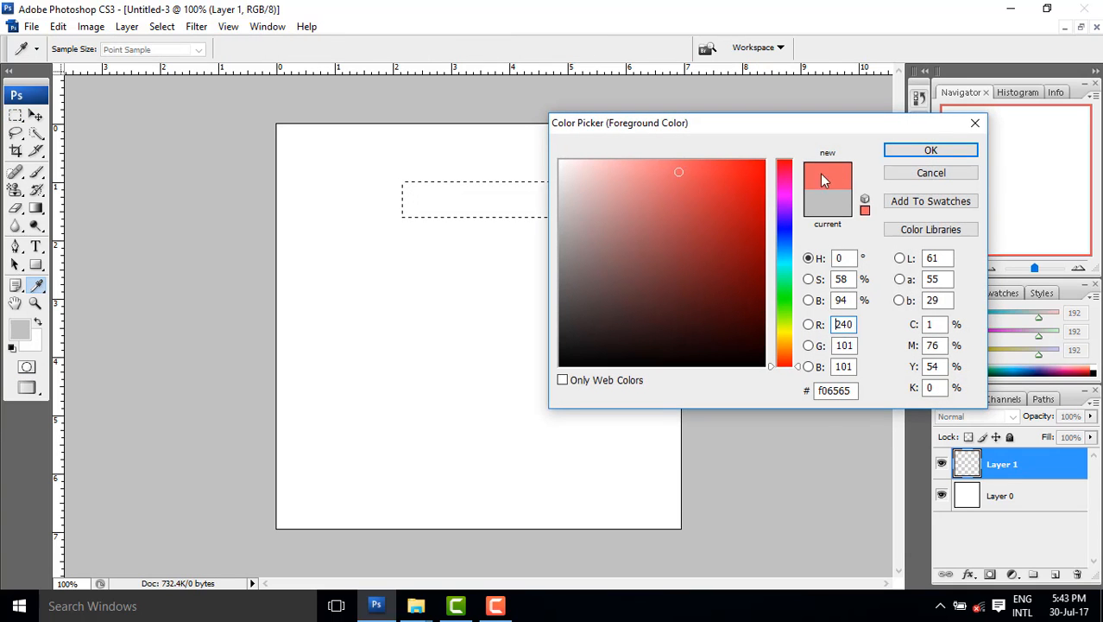
left_click(931, 150)
key("alt+BackSpace")
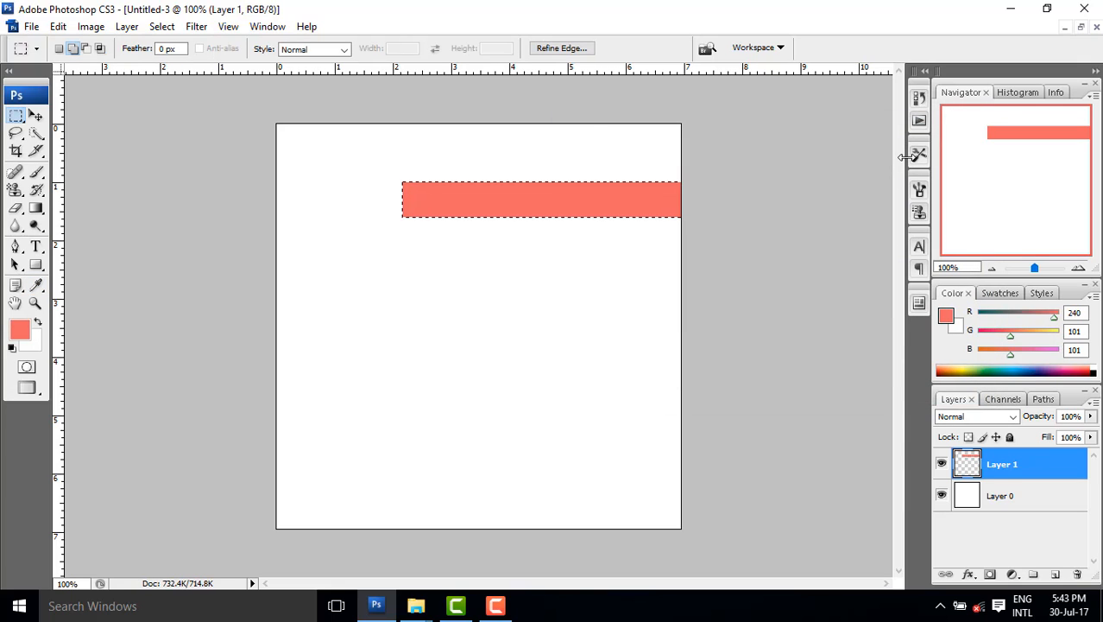
key("ctrl+d")
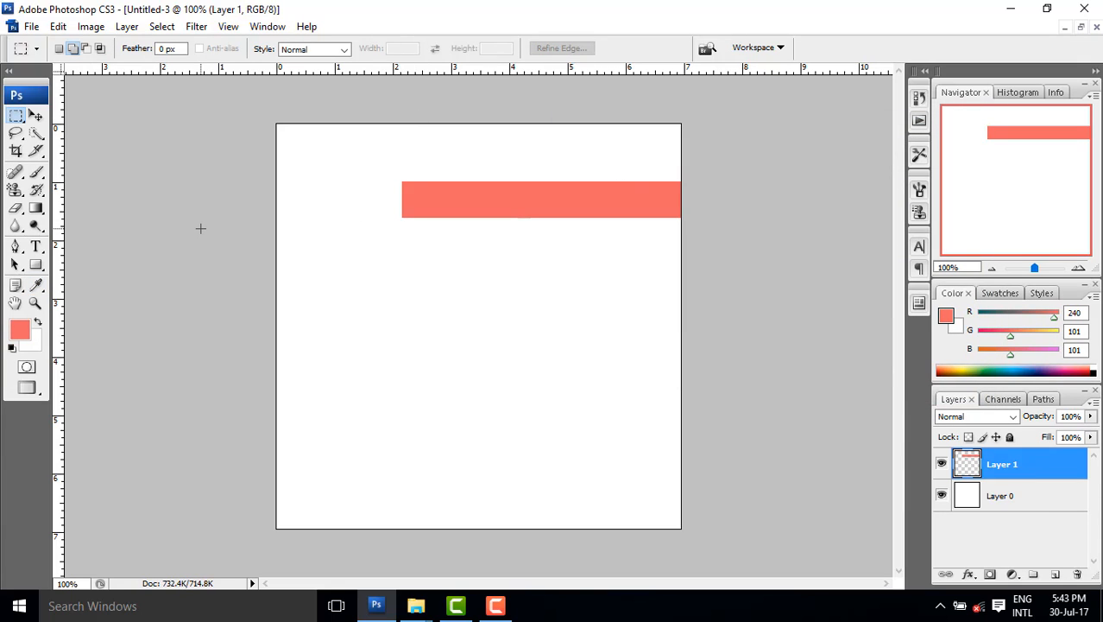
left_click(36, 118)
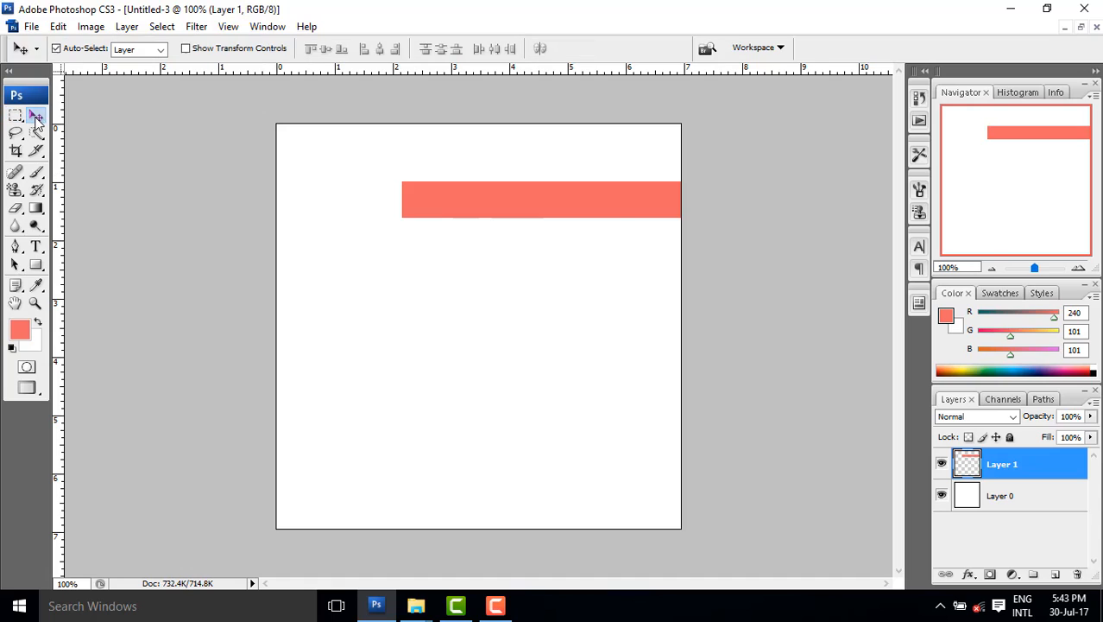
left_click_drag(574, 213, 576, 277)
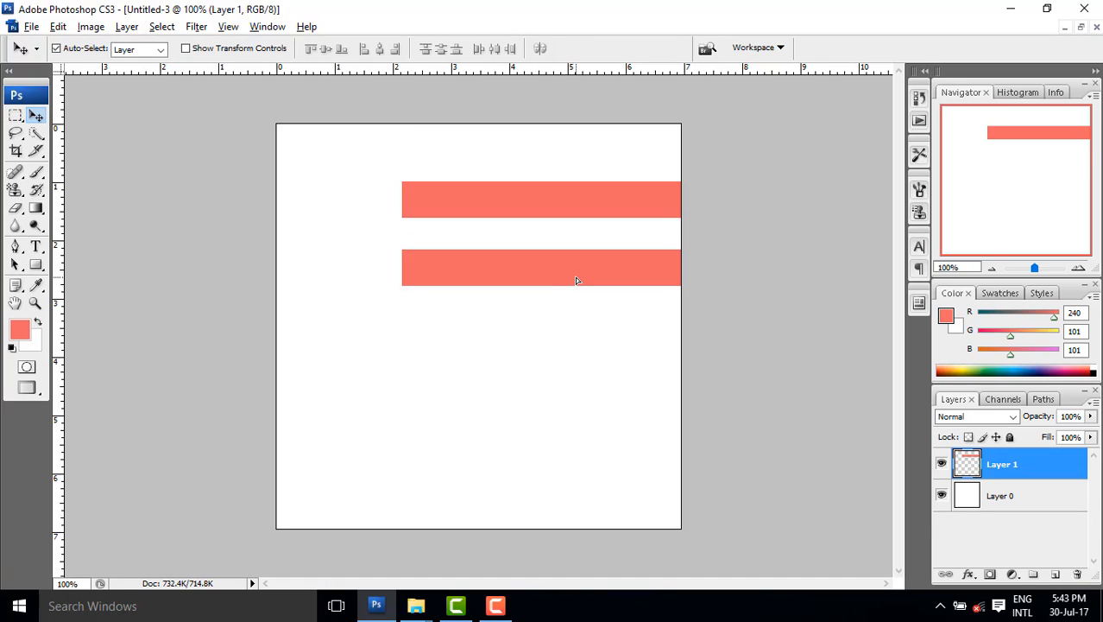
key("ctrl+z")
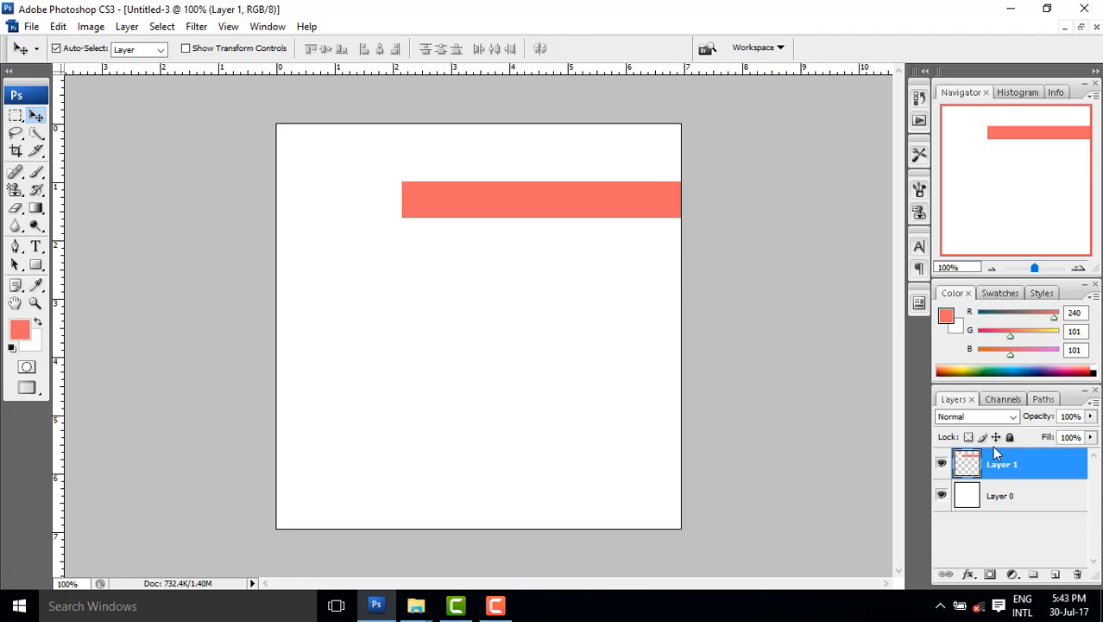
Step: Open the Blending Options of Layer 1 and move the Layer Style window aside so the coral bar can be seen
left_click(941, 463)
left_click(941, 464)
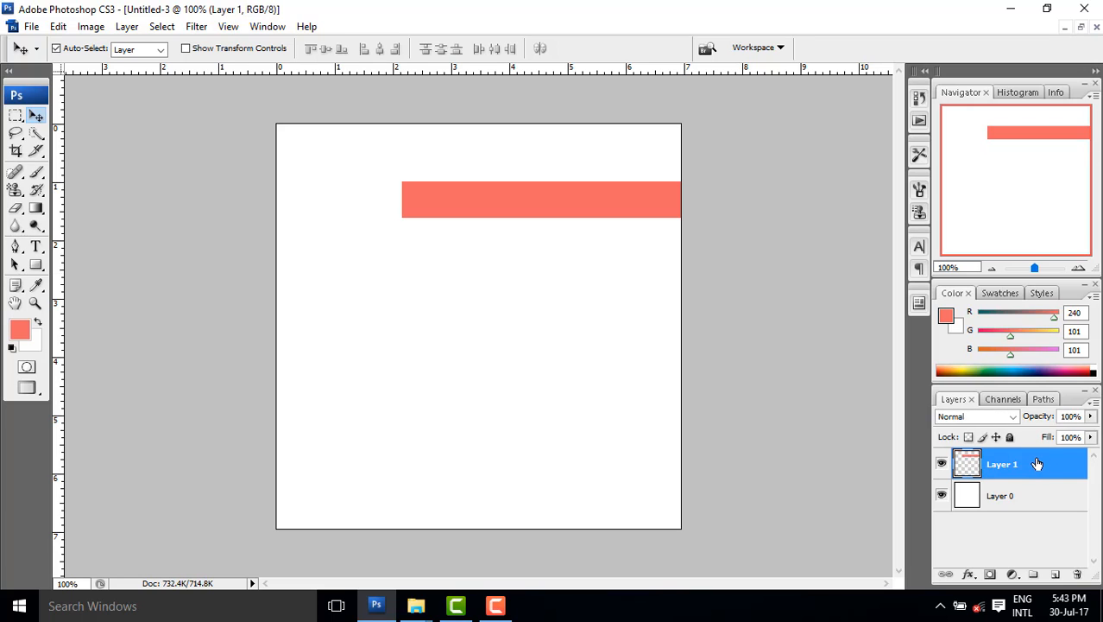
right_click(1037, 464)
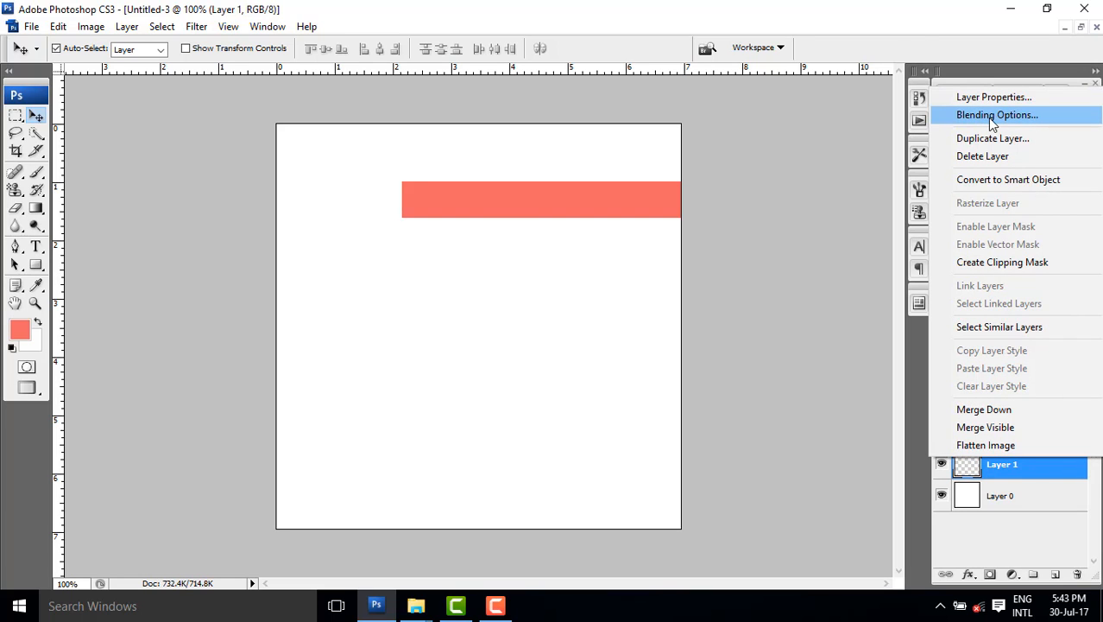
left_click(970, 585)
left_click(970, 575)
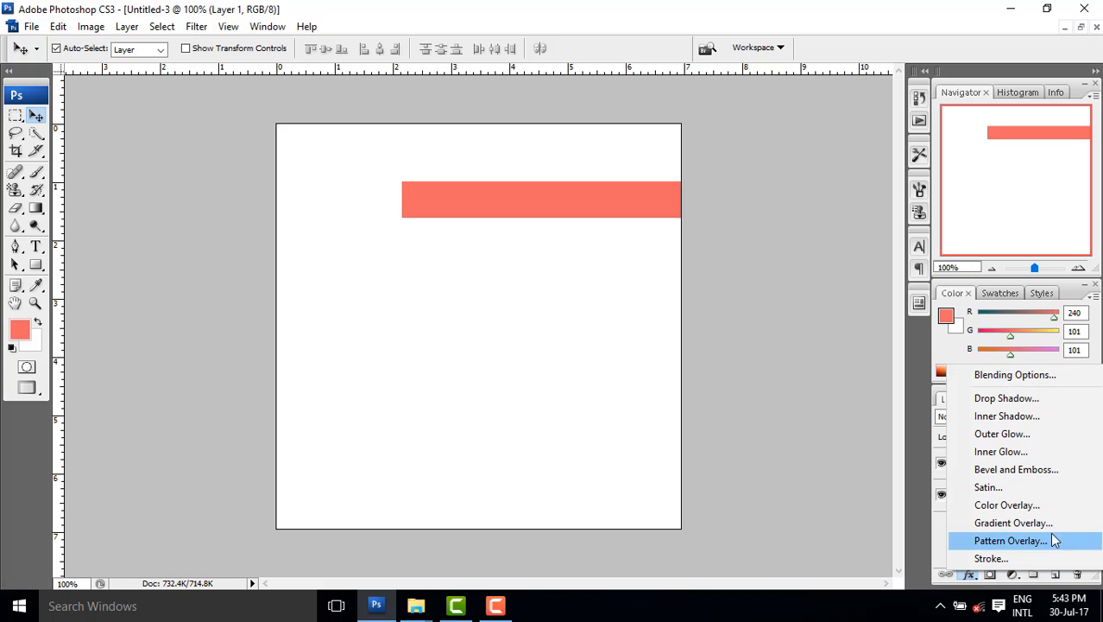
left_click(1006, 377)
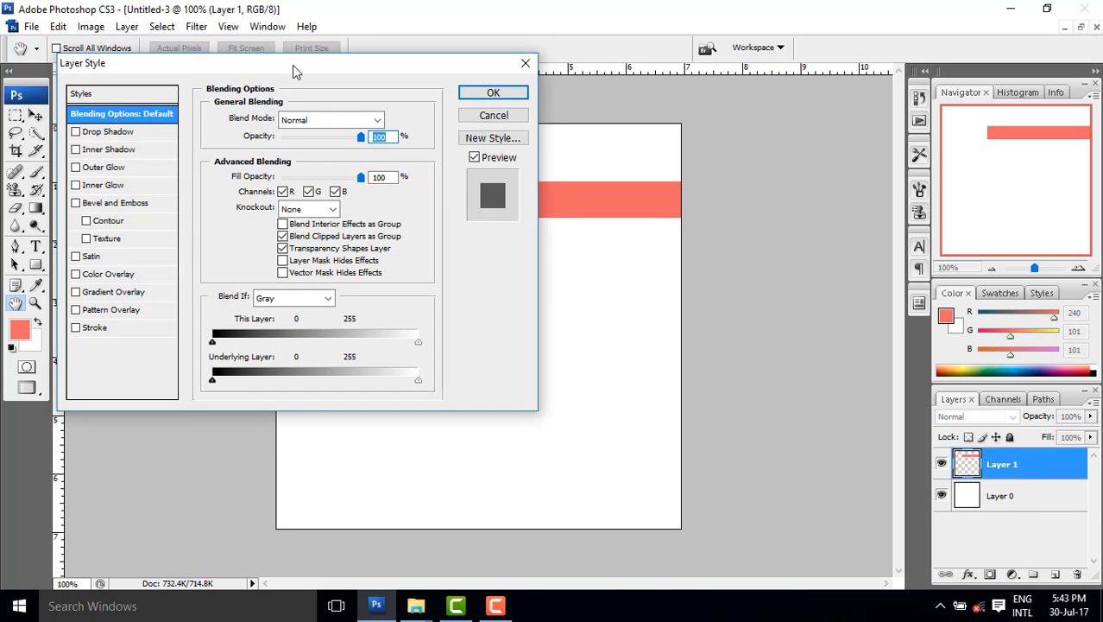
left_click_drag(293, 64, 710, 60)
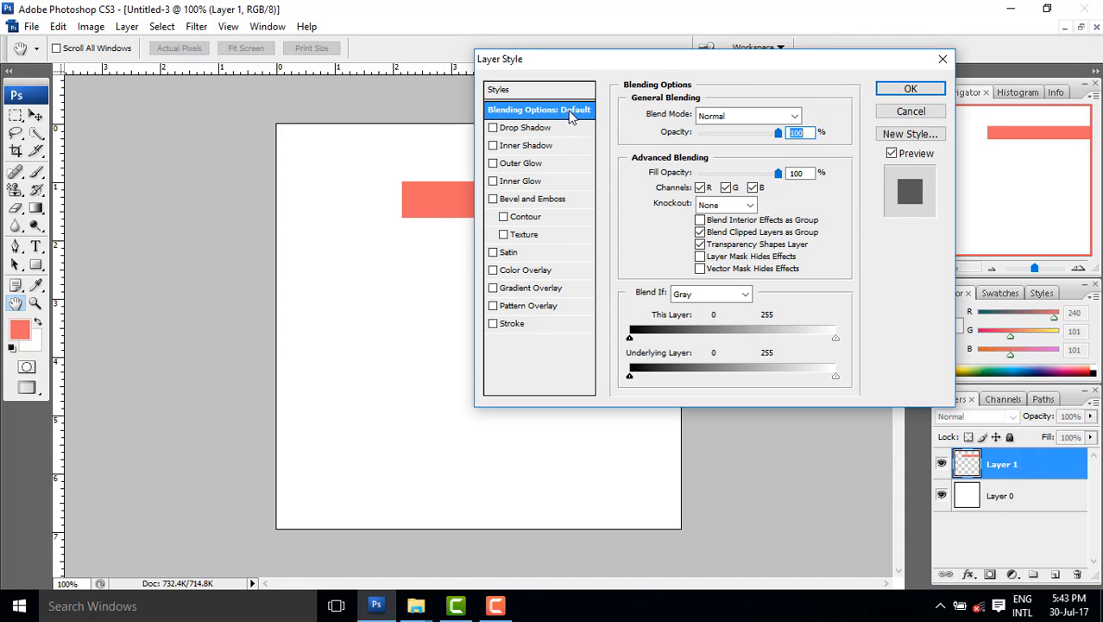
left_click_drag(682, 59, 796, 107)
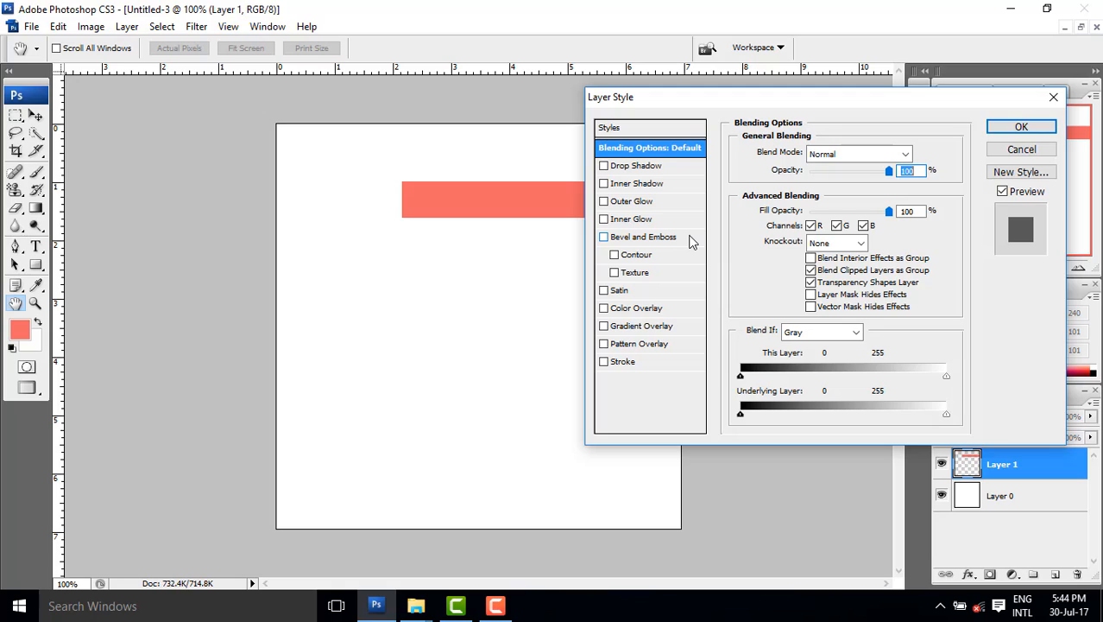
Step: Enable Drop Shadow, Inner Shadow, Color Overlay and Gradient Overlay for the bar, comparing the result with the preview off and on
left_click(604, 167)
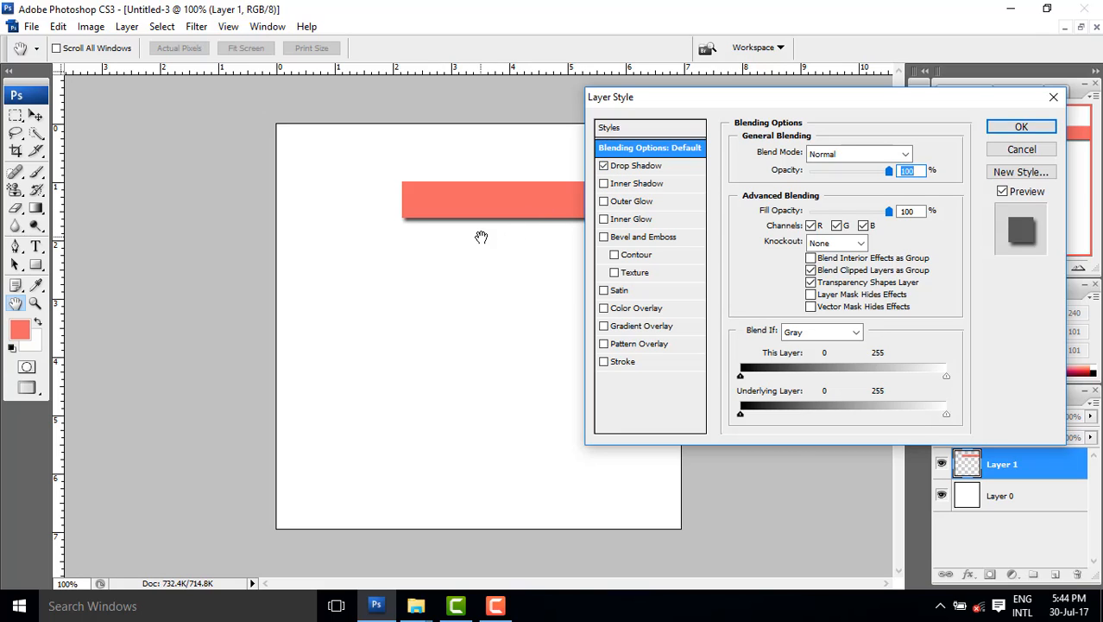
left_click(605, 166)
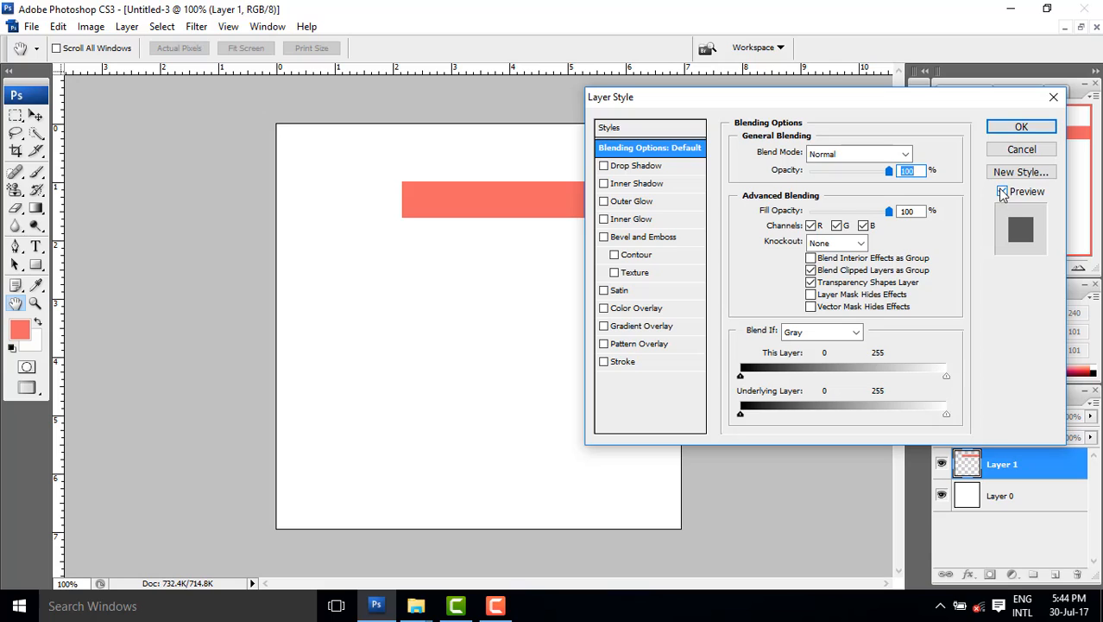
left_click(1003, 192)
left_click(605, 166)
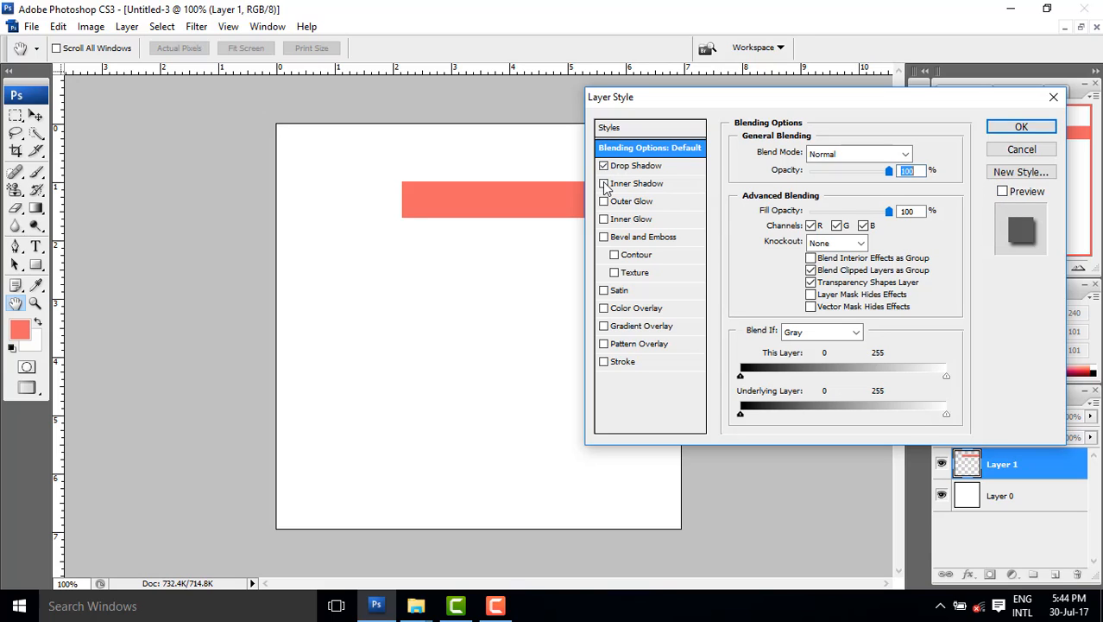
left_click(605, 184)
left_click(622, 309)
left_click(604, 327)
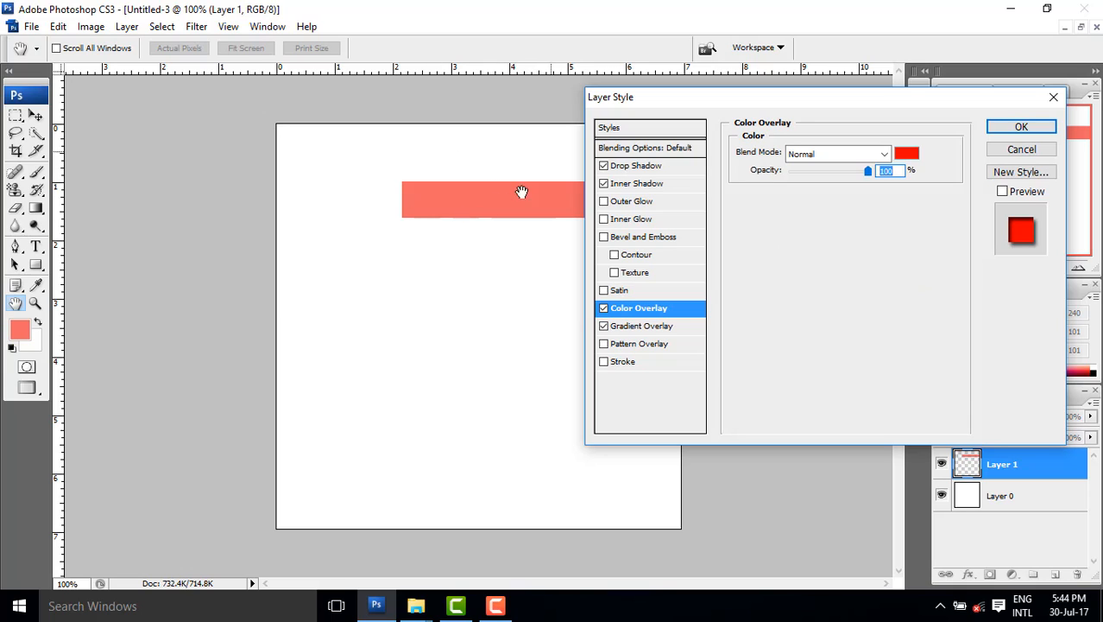
left_click(1003, 191)
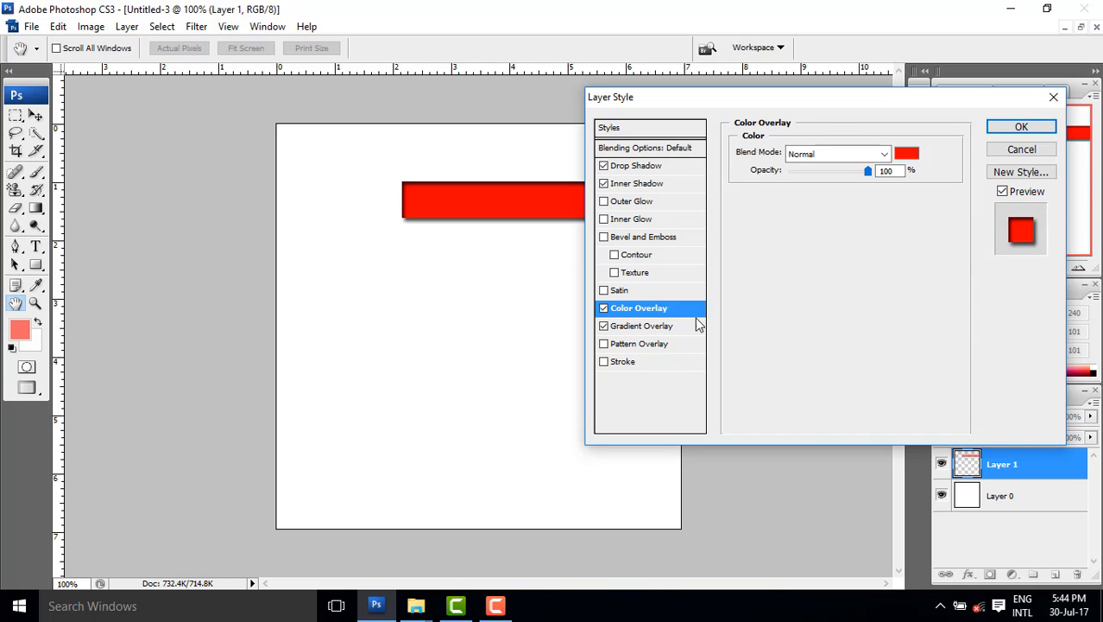
Step: Disable the Color Overlay, Gradient Overlay and Inner Shadow effects, keeping only Drop Shadow on the bar
left_click(604, 308)
left_click(604, 325)
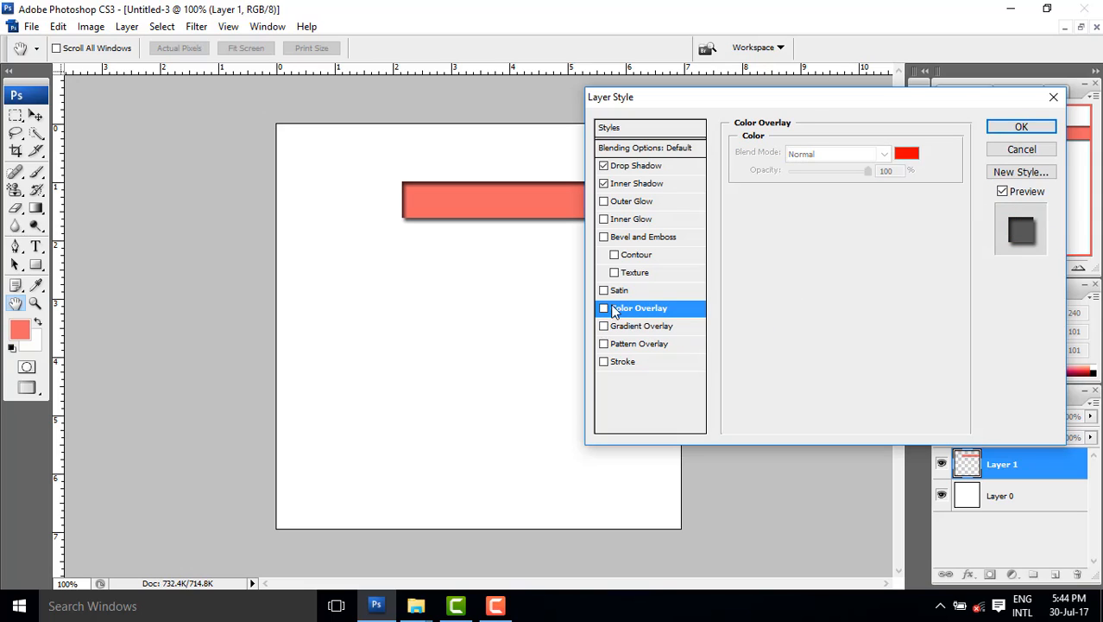
left_click(603, 183)
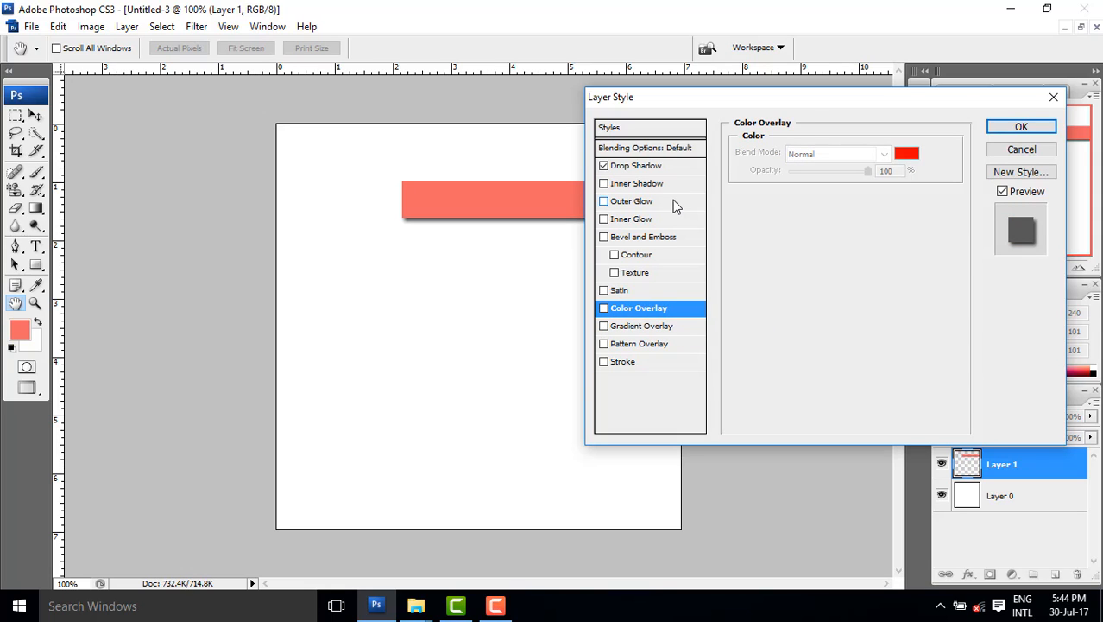
Step: Set the bar's drop shadow color to dark blue 2a3d7e and its opacity to 88%
left_click(643, 166)
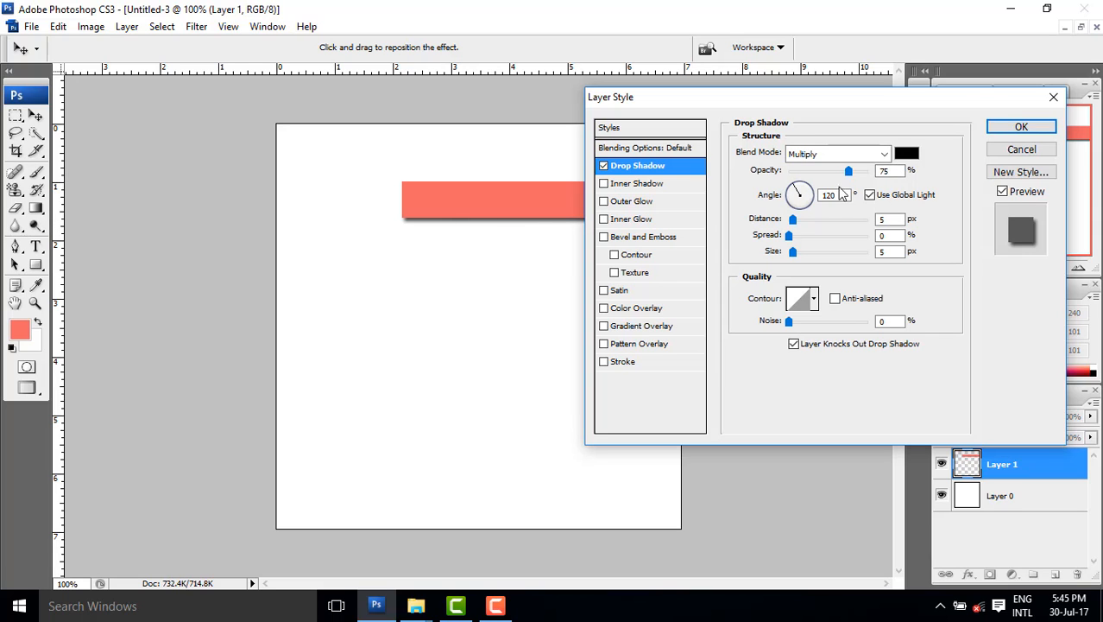
left_click(906, 153)
left_click(784, 257)
left_click_drag(789, 270, 785, 301)
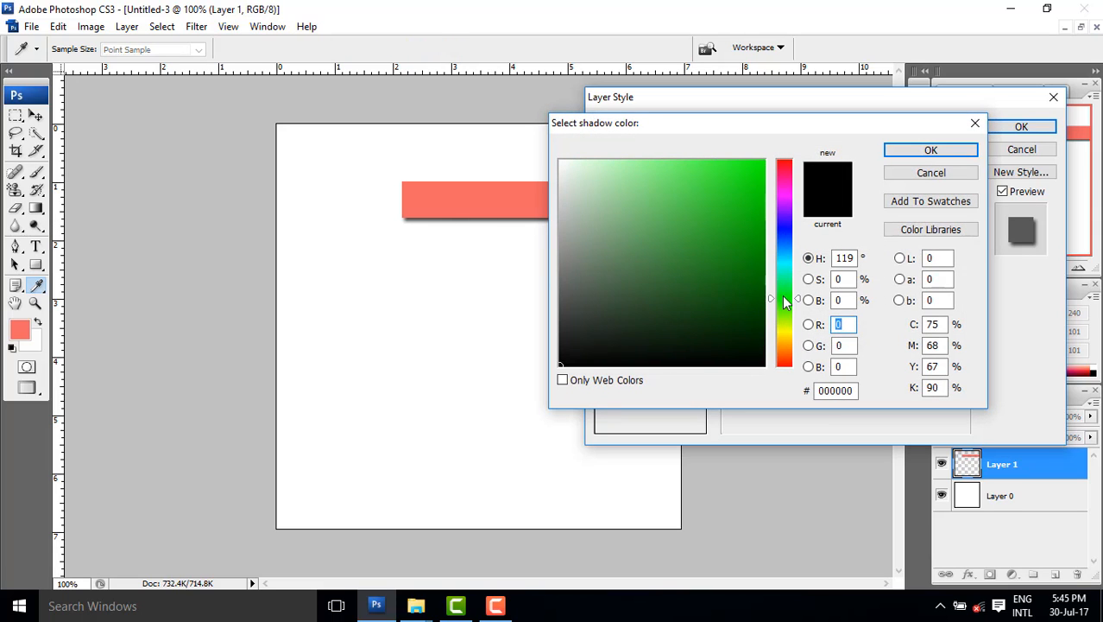
left_click(754, 176)
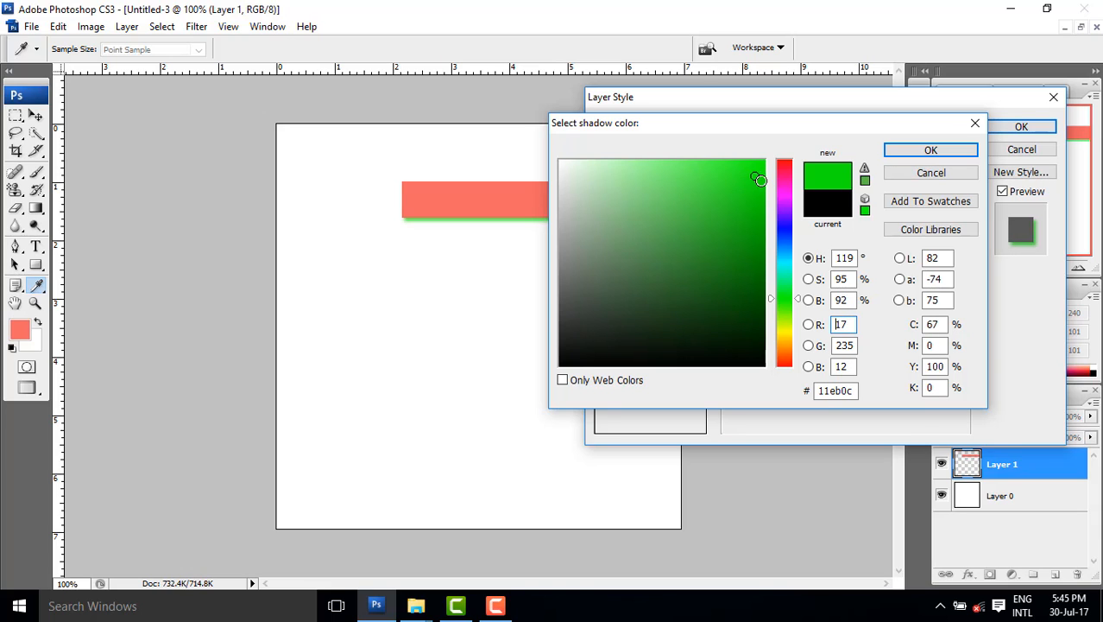
left_click(727, 246)
left_click(702, 228)
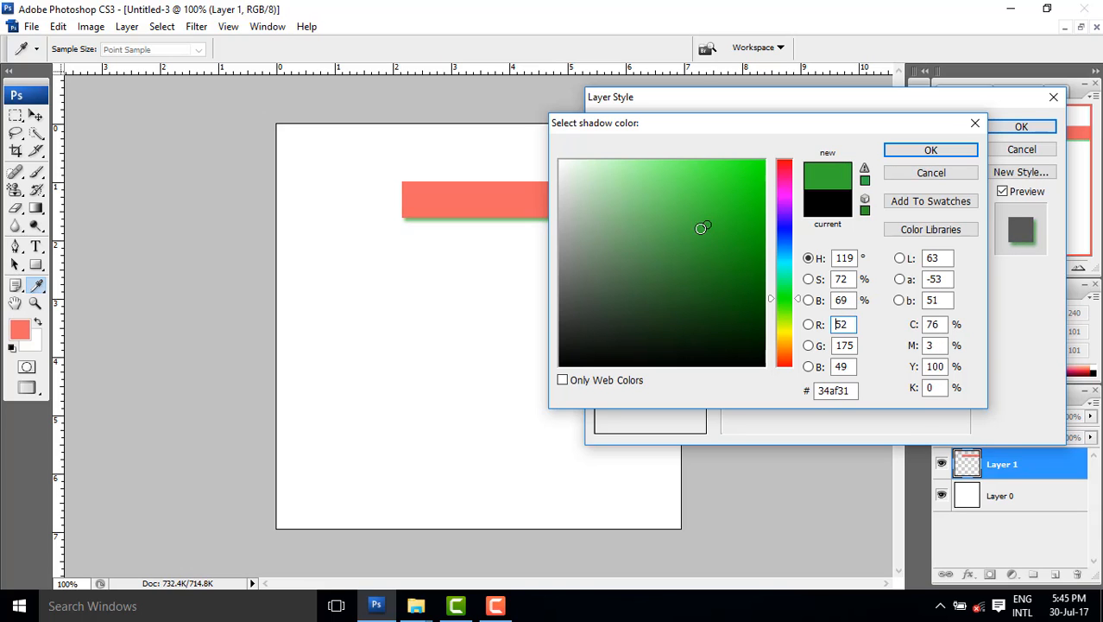
left_click(697, 265)
left_click(783, 240)
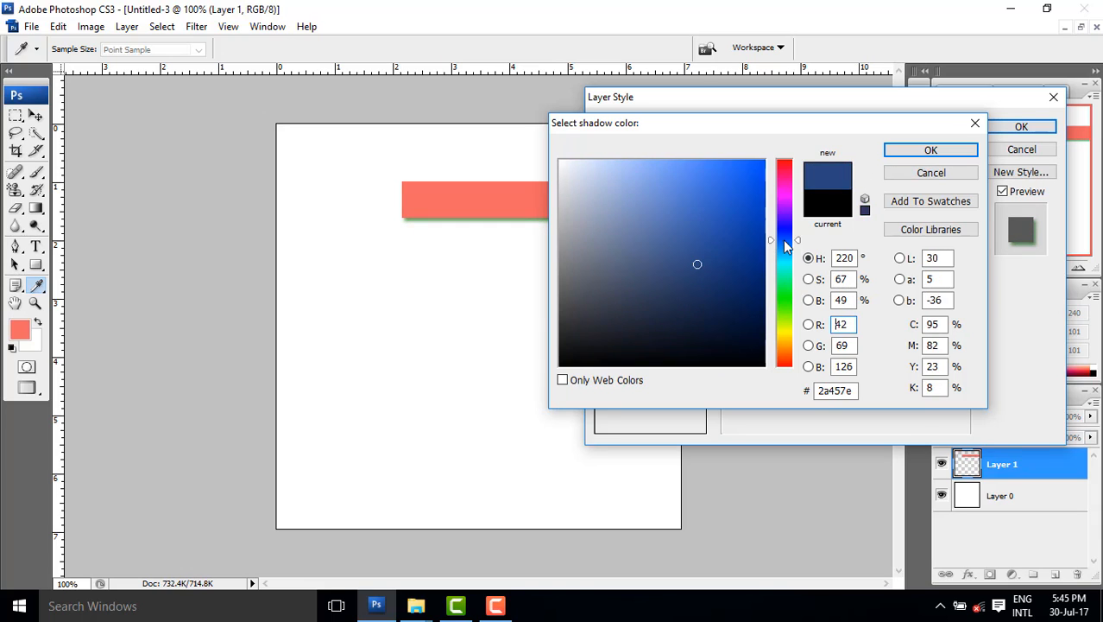
left_click(780, 236)
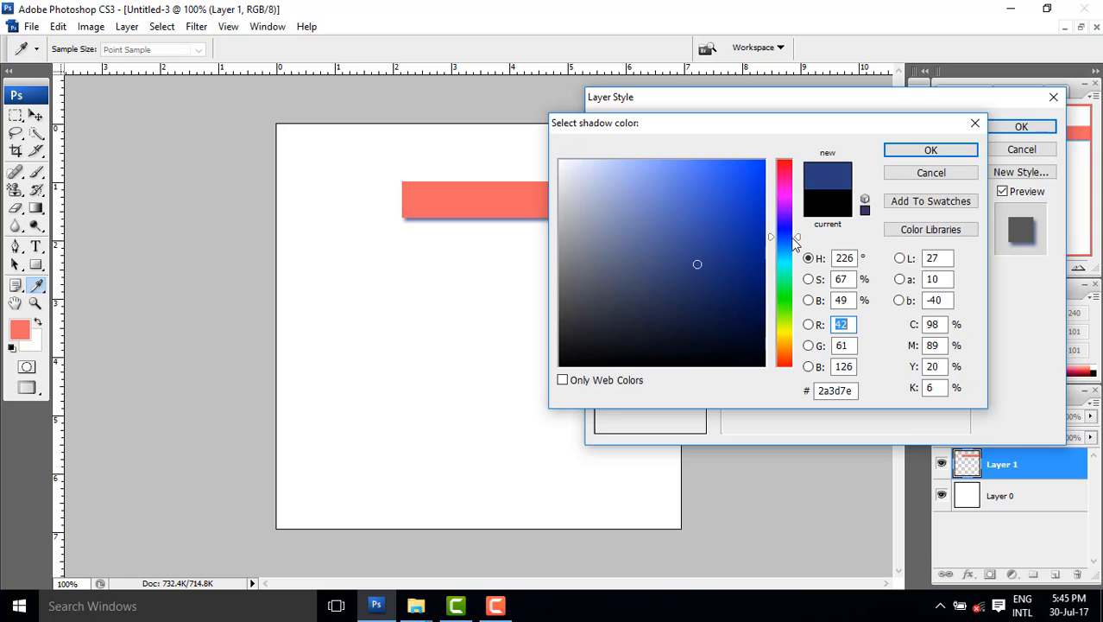
left_click(930, 150)
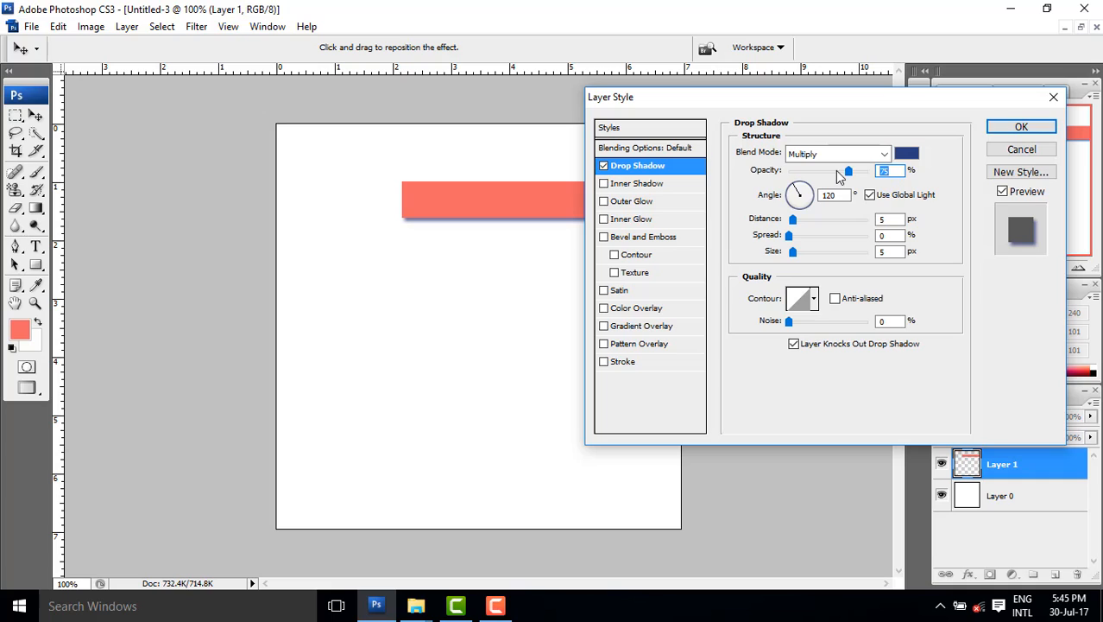
mouse_move(848, 173)
left_mouse_down()
mouse_move(875, 176)
mouse_move(837, 174)
mouse_move(859, 175)
left_mouse_up()
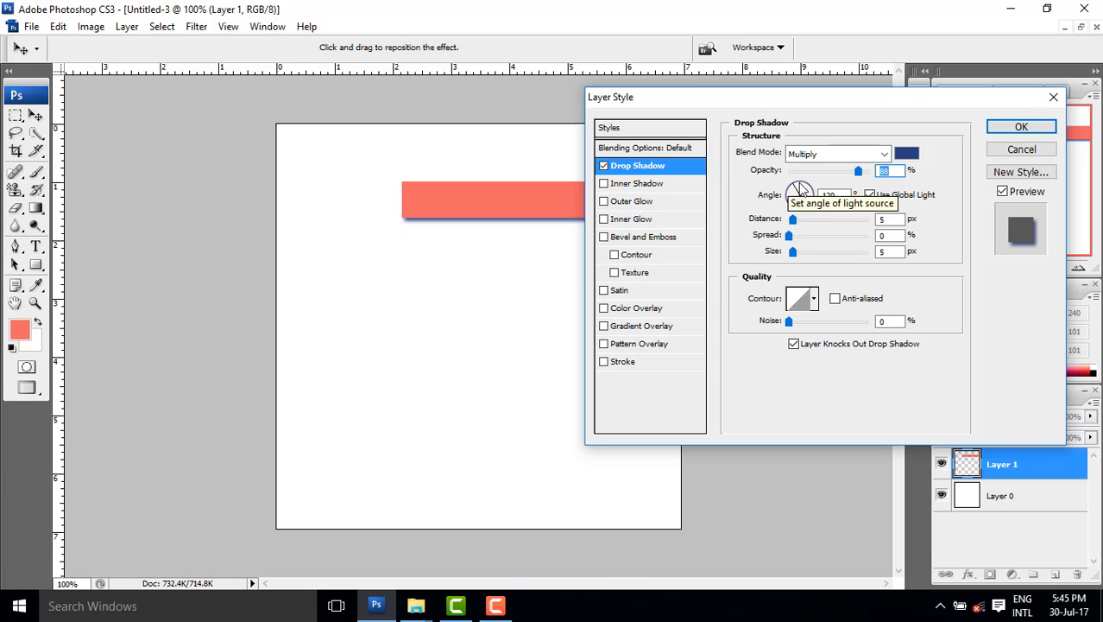
Step: Try several light angles for the bar's drop shadow, leaving the angle at 61°
double_click(830, 198)
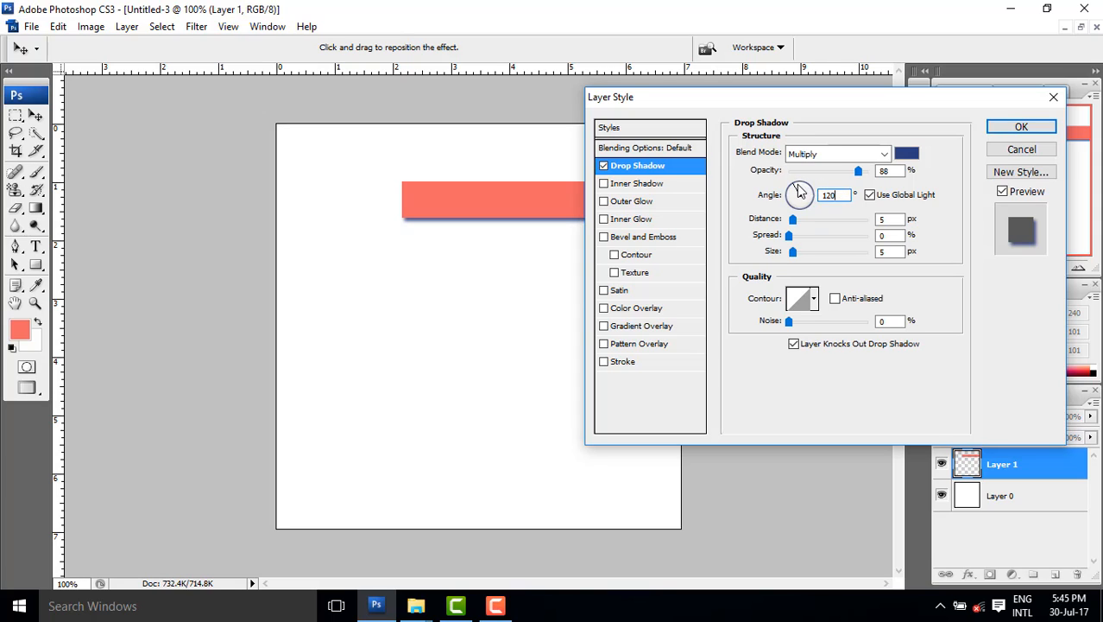
mouse_move(800, 192)
left_mouse_down()
mouse_move(806, 212)
mouse_move(790, 205)
left_mouse_up()
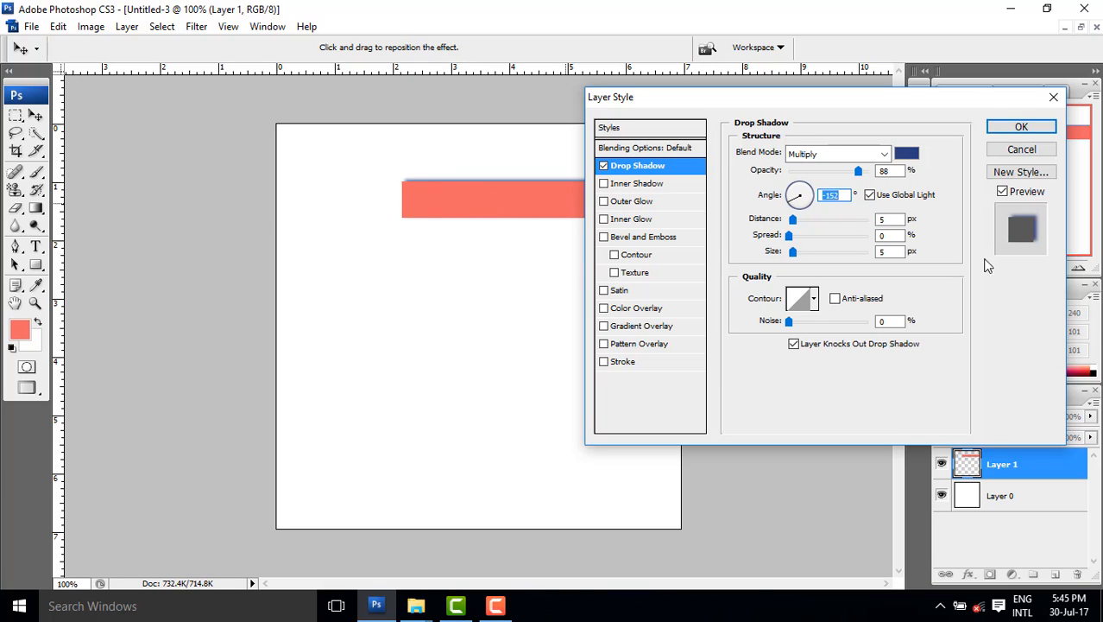
mouse_move(810, 220)
left_mouse_down()
mouse_move(796, 217)
mouse_move(803, 187)
mouse_move(816, 207)
left_mouse_up()
left_click(793, 193)
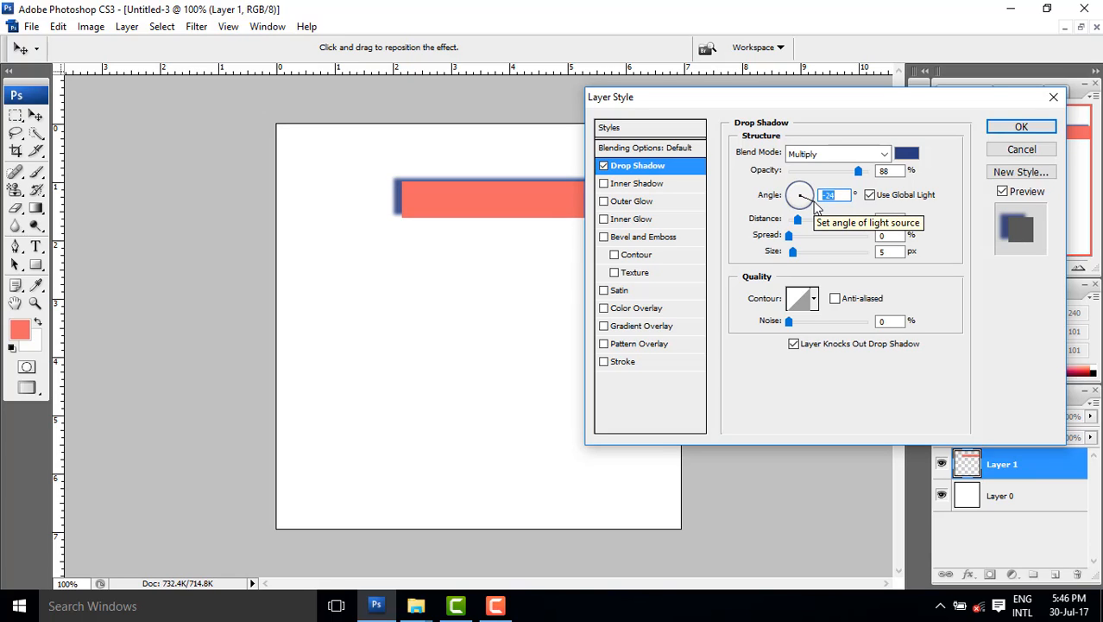
left_click(801, 194)
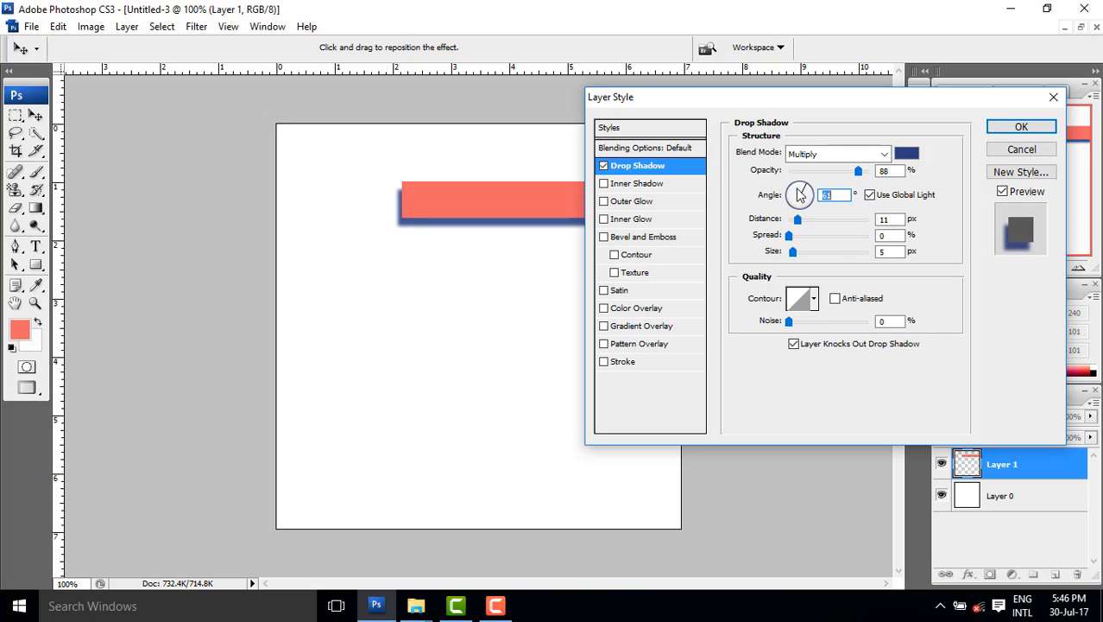
Step: Set the drop shadow's distance to 5 px and size to 7 px, trying a 53% spread before restoring it to 0%
left_click_drag(806, 226, 792, 223)
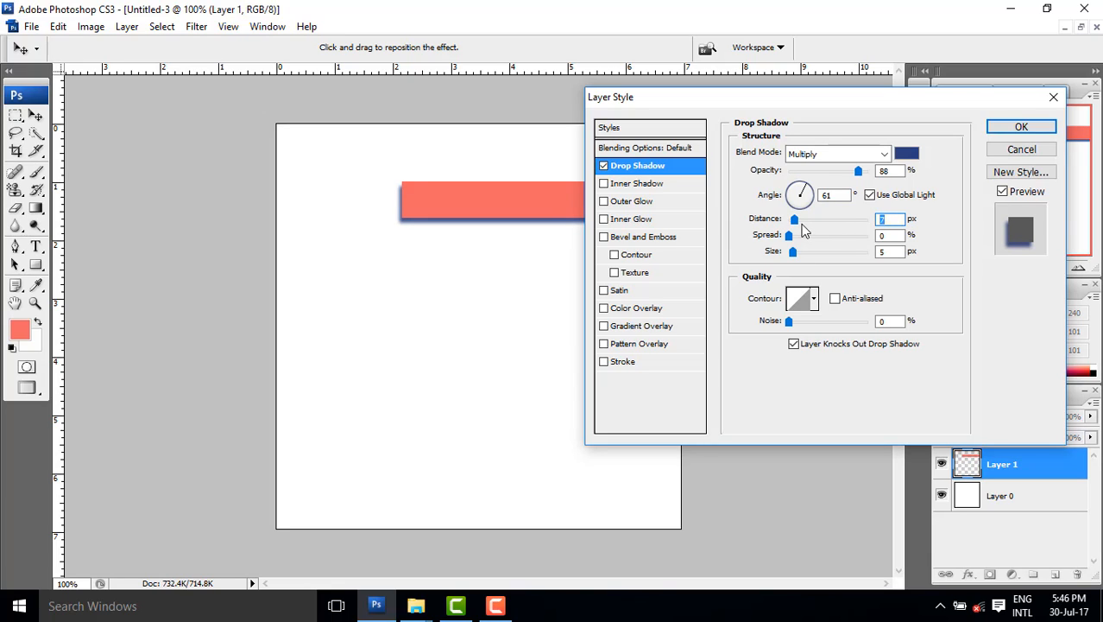
left_click_drag(795, 221, 799, 222)
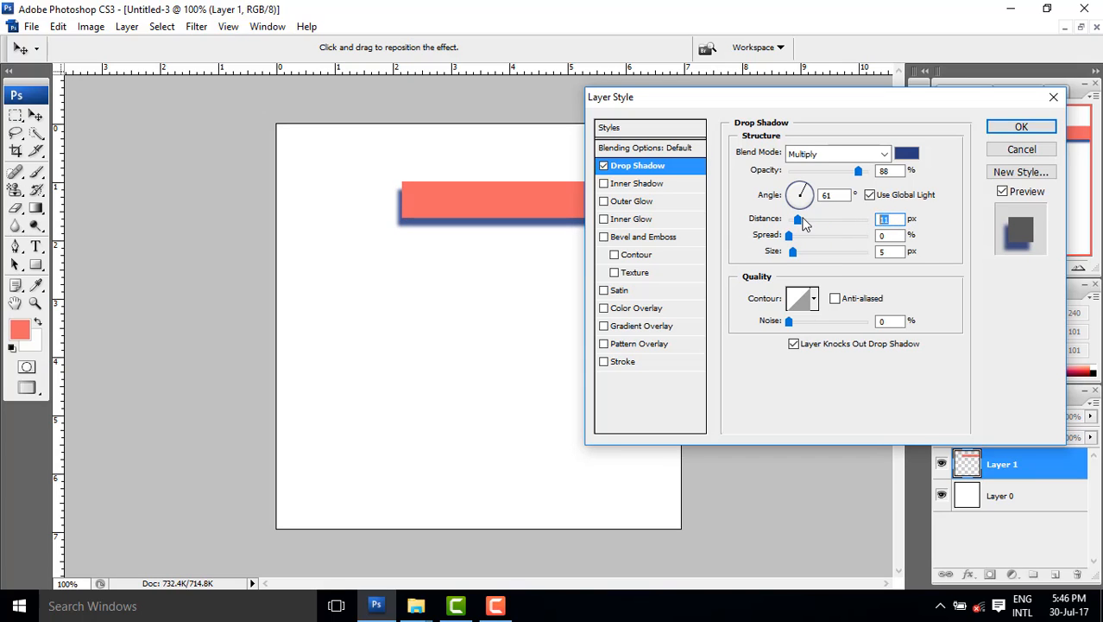
left_click_drag(803, 222, 833, 244)
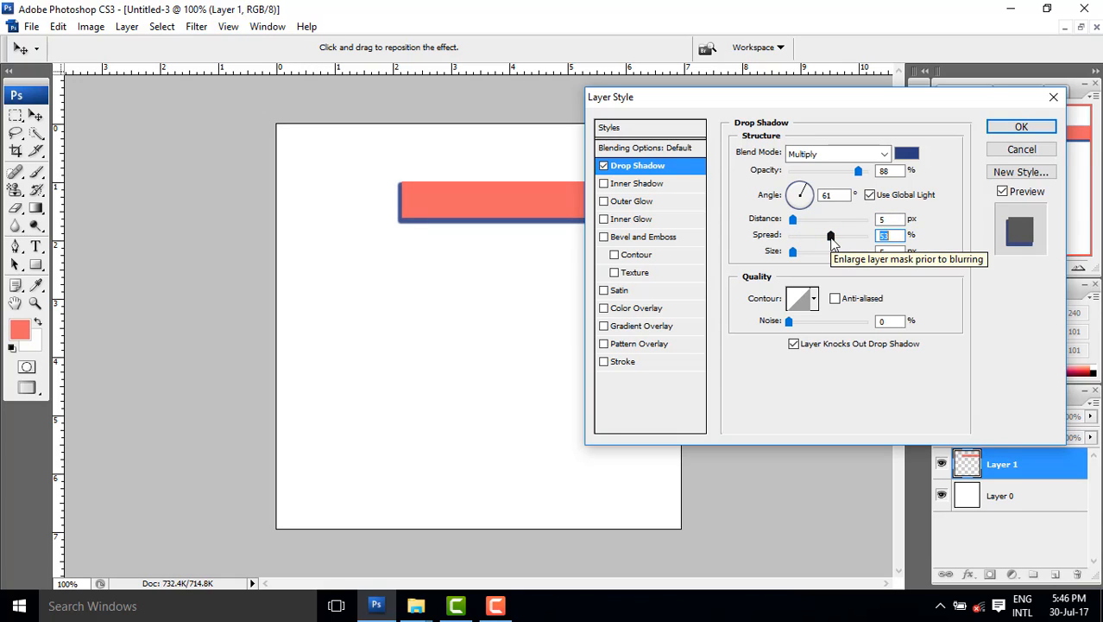
left_click_drag(830, 239, 789, 242)
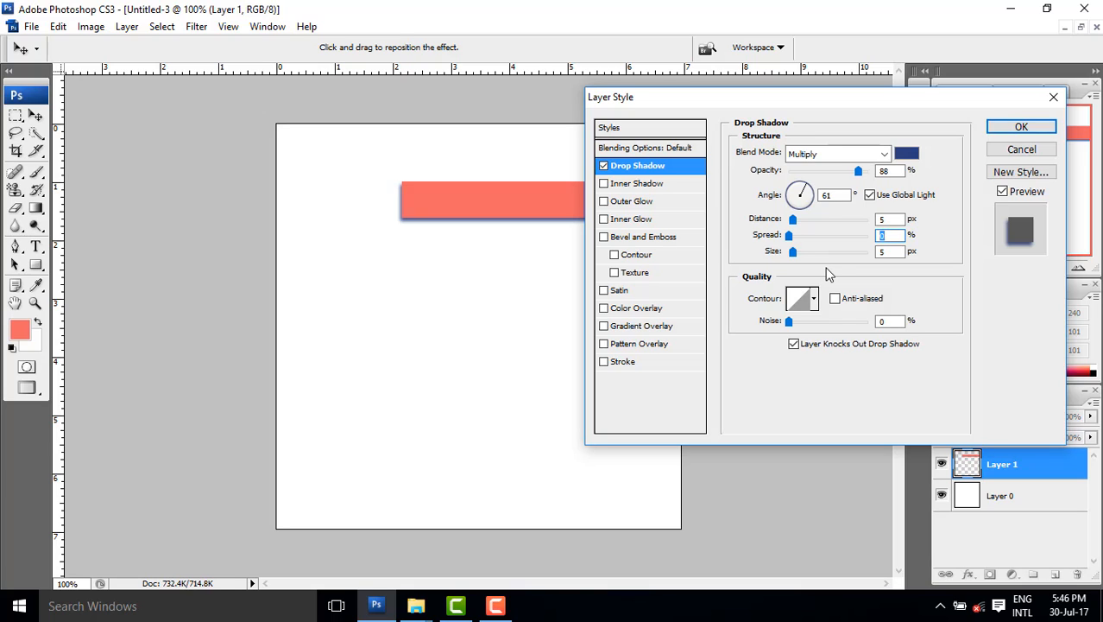
mouse_move(793, 251)
left_mouse_down()
mouse_move(848, 260)
mouse_move(795, 254)
left_mouse_up()
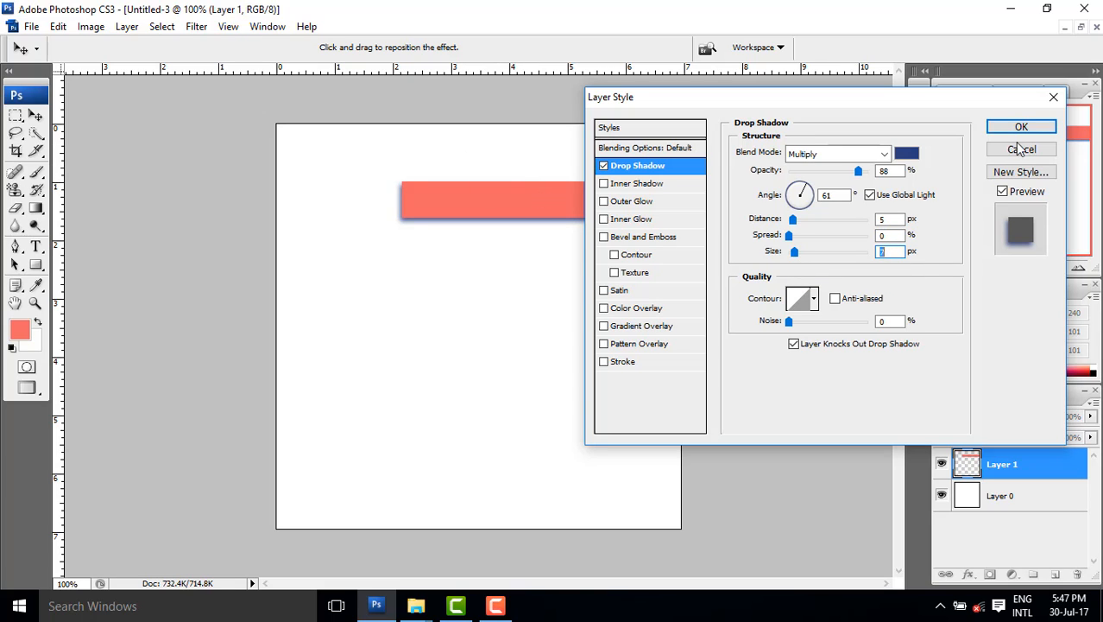
Step: Try the various preset contours on the drop shadow, finishing on the linear contour
left_click(813, 299)
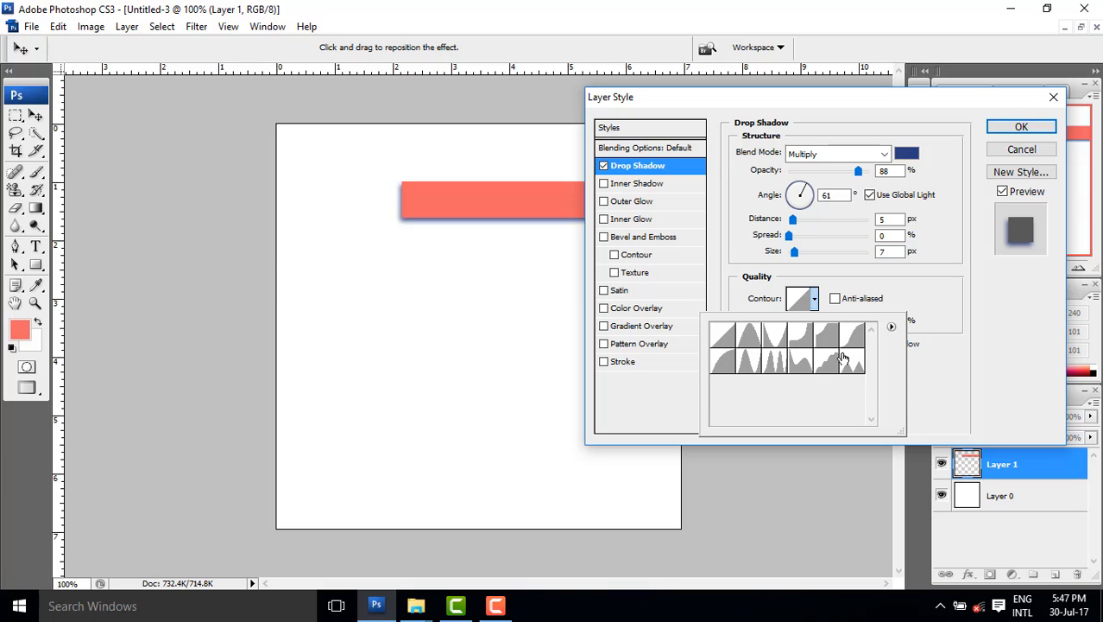
left_click(744, 341)
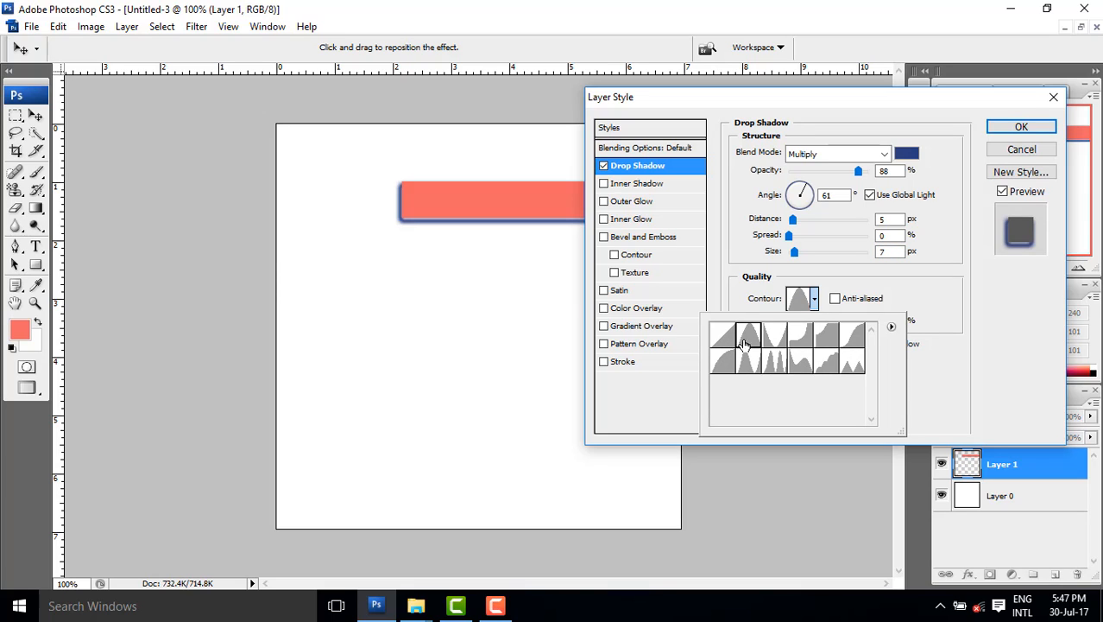
left_click(768, 345)
left_click(800, 345)
left_click(809, 360)
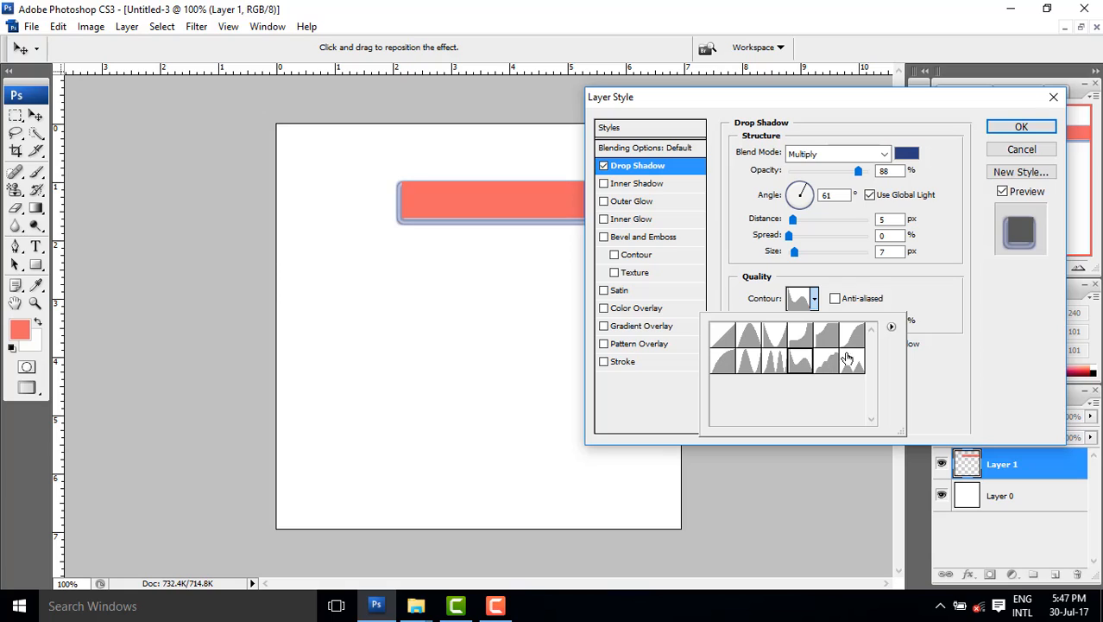
left_click(844, 354)
left_click(827, 358)
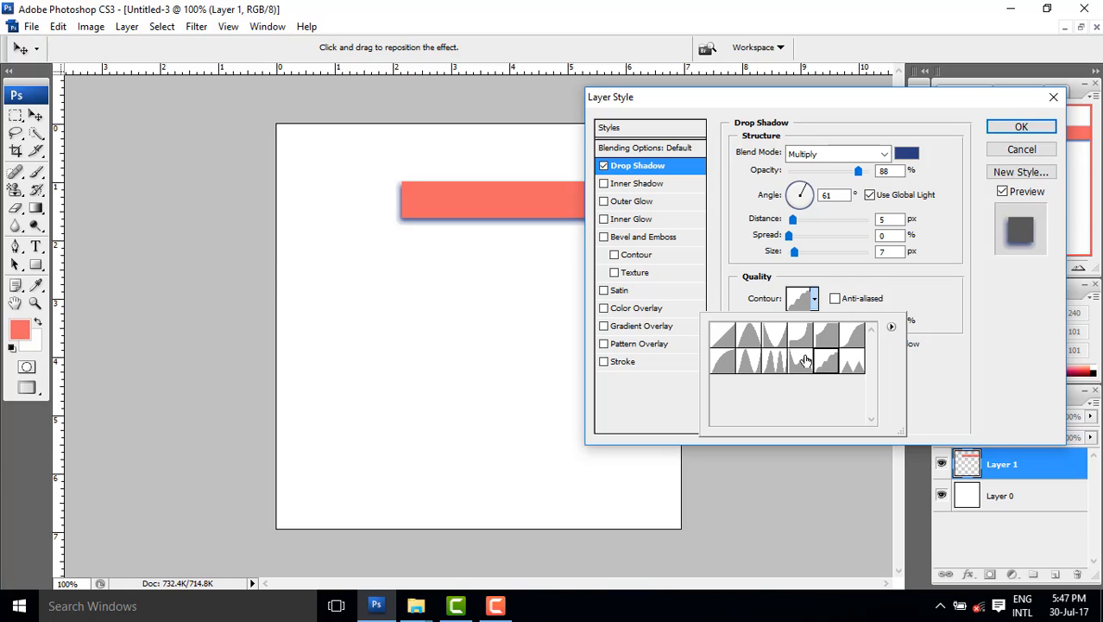
left_click(801, 361)
left_click(775, 367)
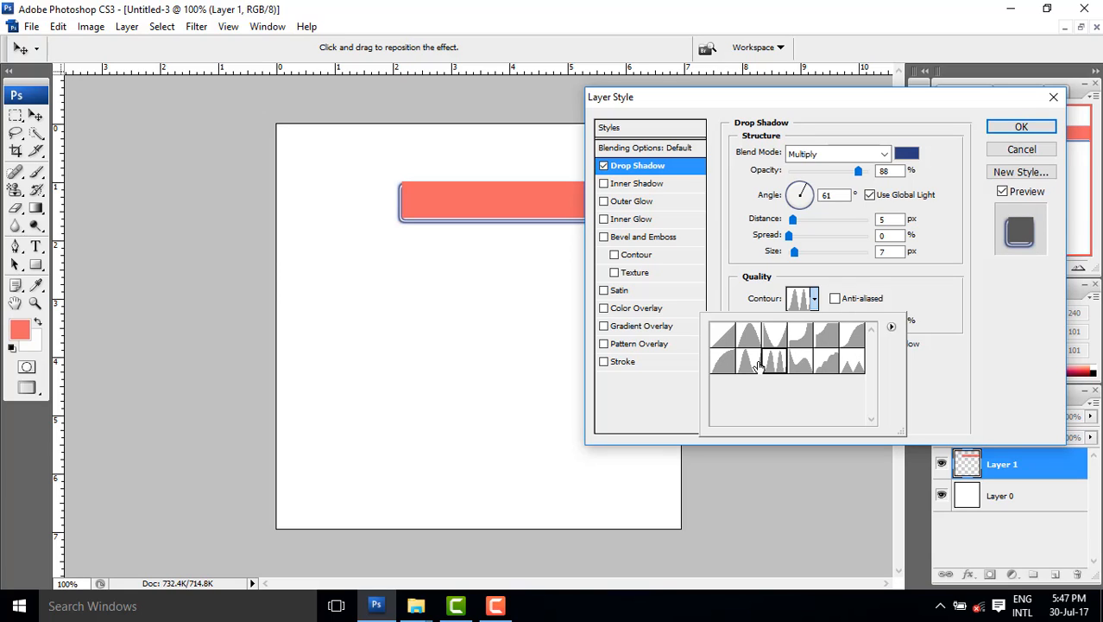
left_click(750, 362)
left_click(724, 362)
left_click(723, 334)
left_click(825, 340)
left_click(848, 360)
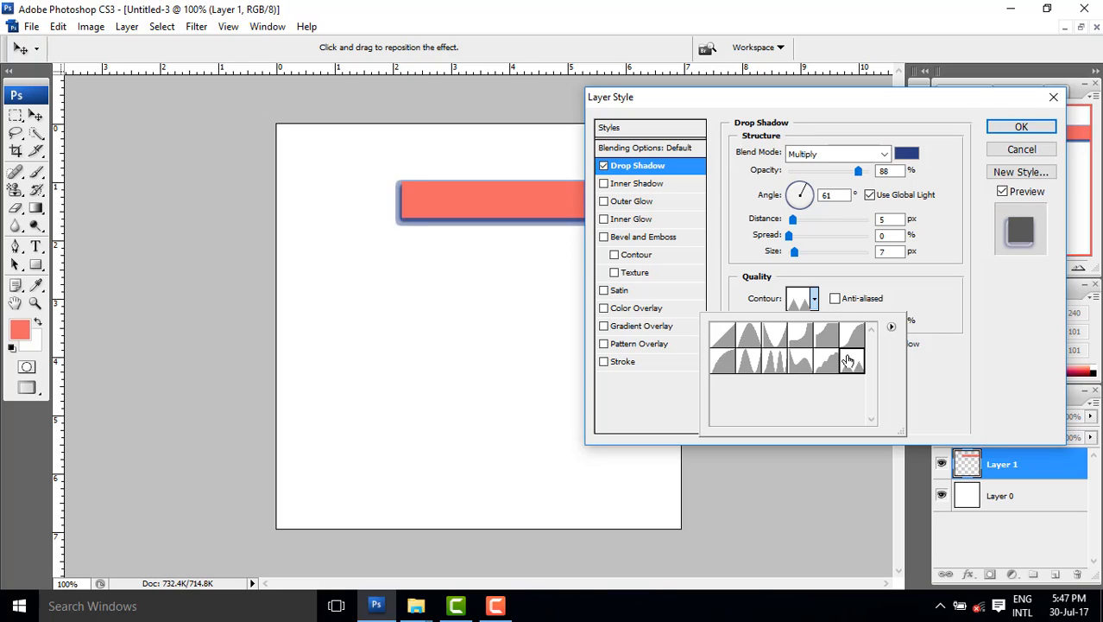
left_click(823, 363)
left_click(799, 361)
left_click(751, 358)
left_click(750, 337)
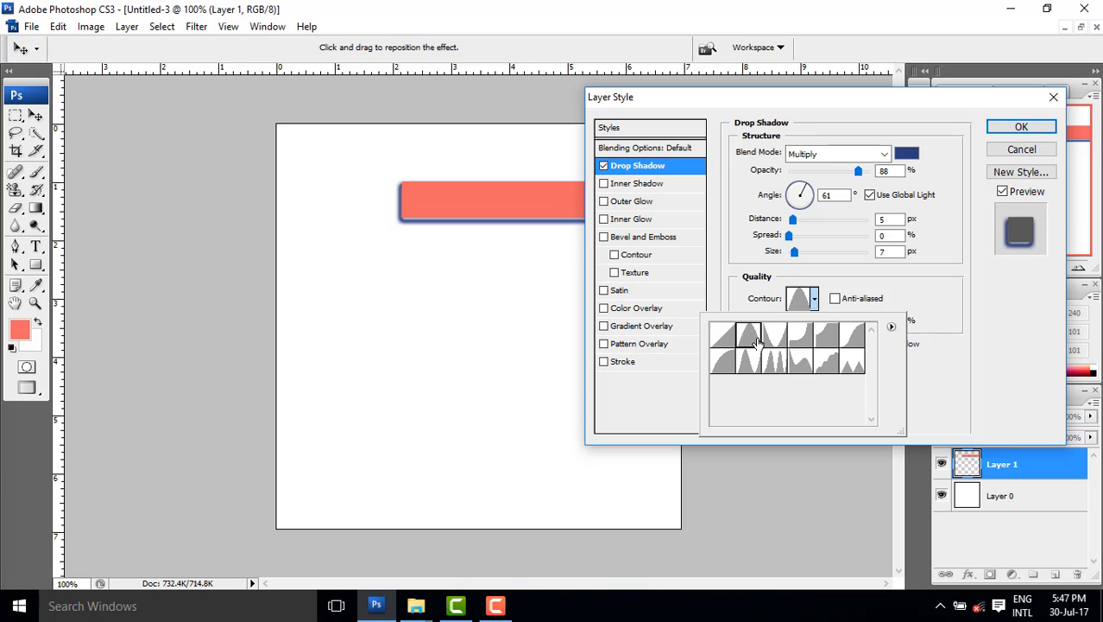
left_click(723, 336)
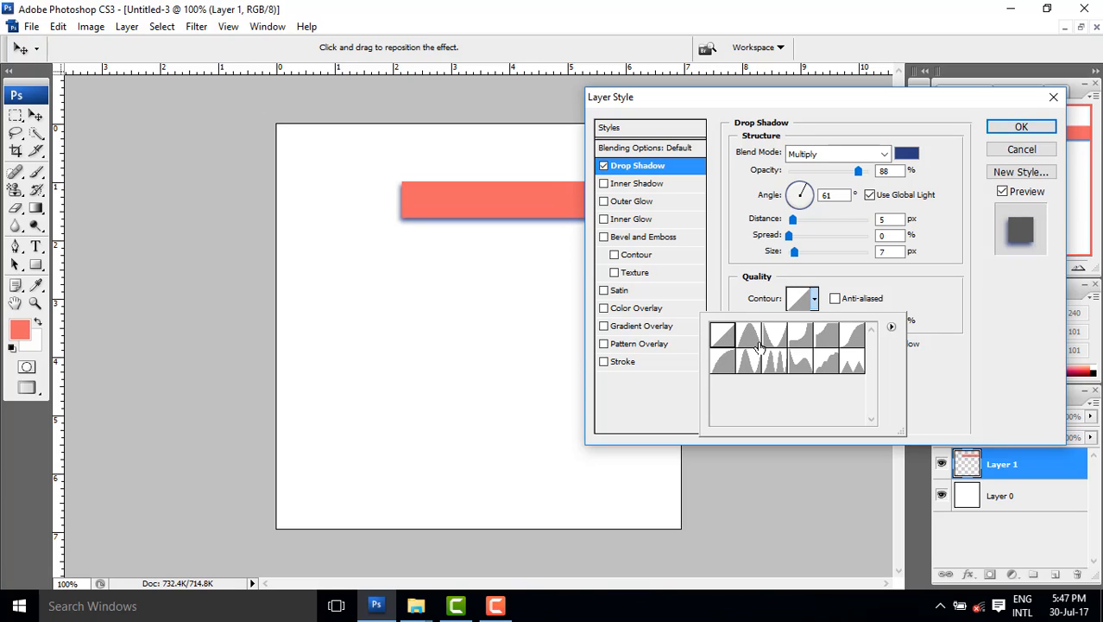
left_click(749, 340)
left_click(774, 342)
left_click(802, 344)
left_click(743, 363)
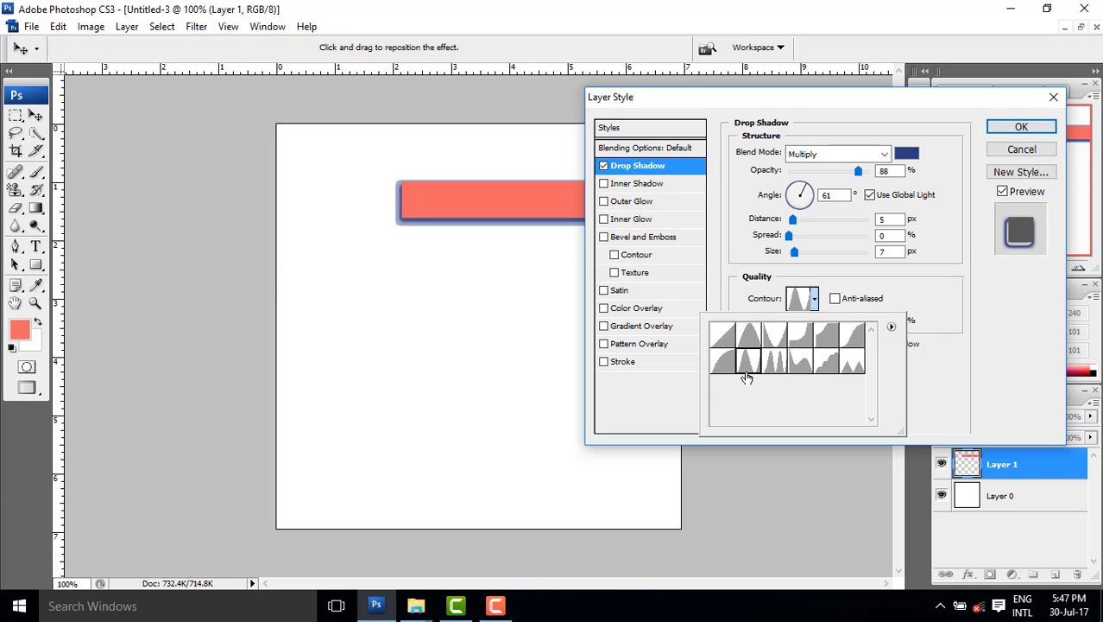
left_click(722, 338)
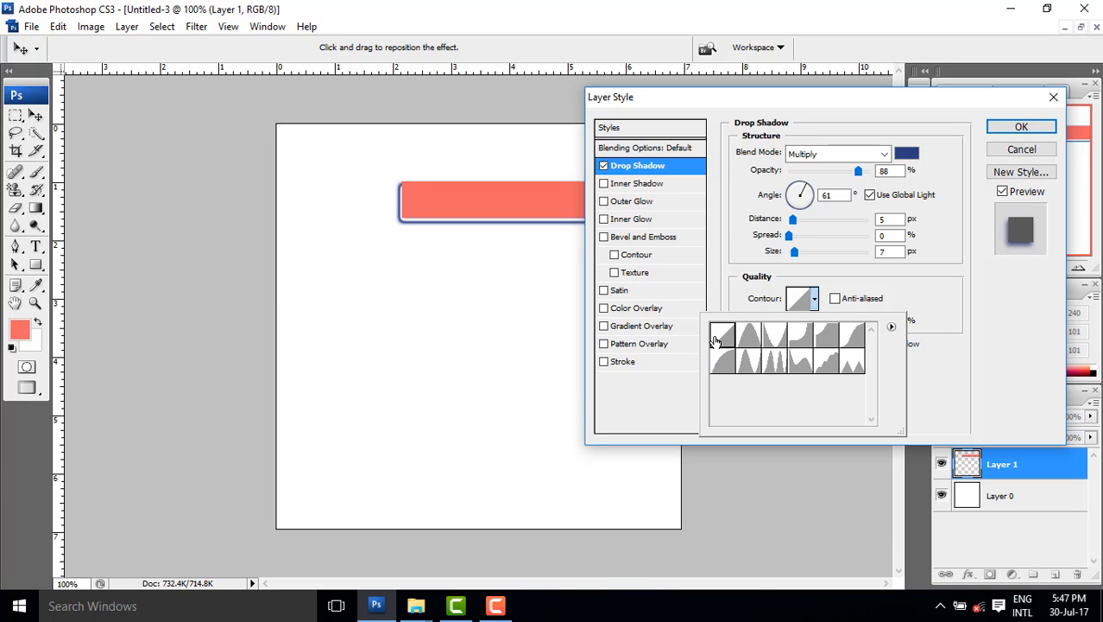
left_click(813, 301)
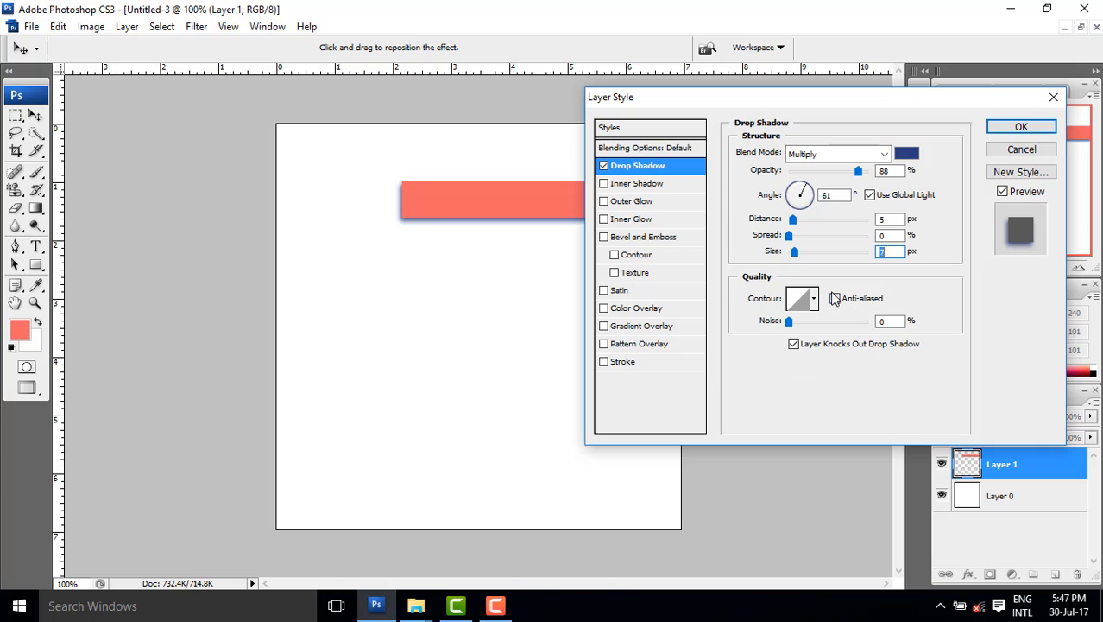
Step: Disable Drop Shadow, enable Inner Shadow for the bar and show the Inner Shadow settings
left_click(604, 168)
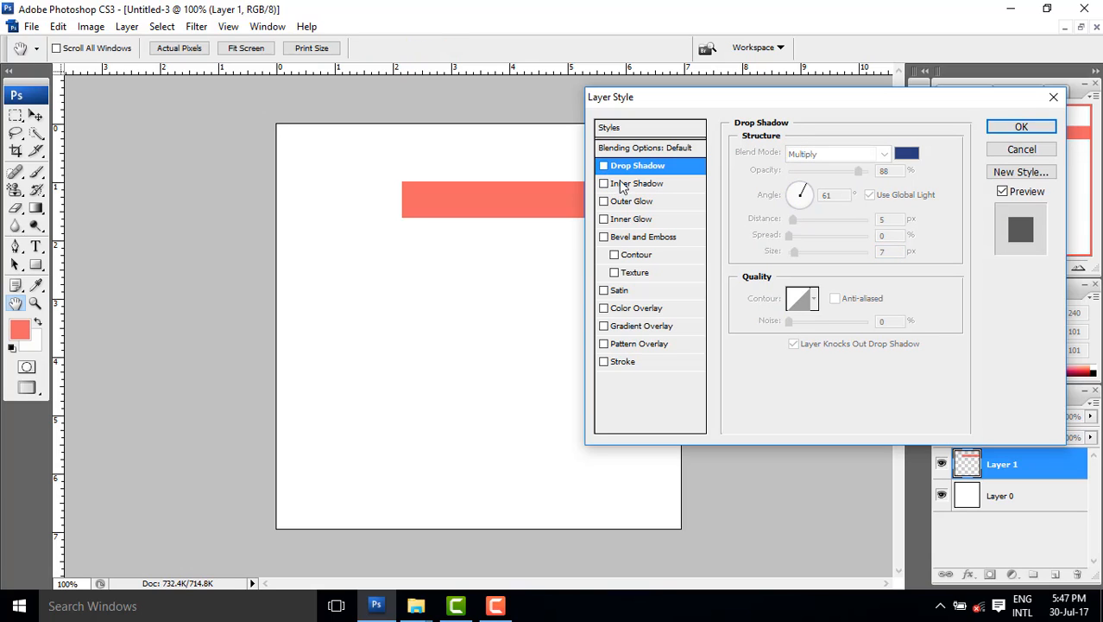
left_click(603, 183)
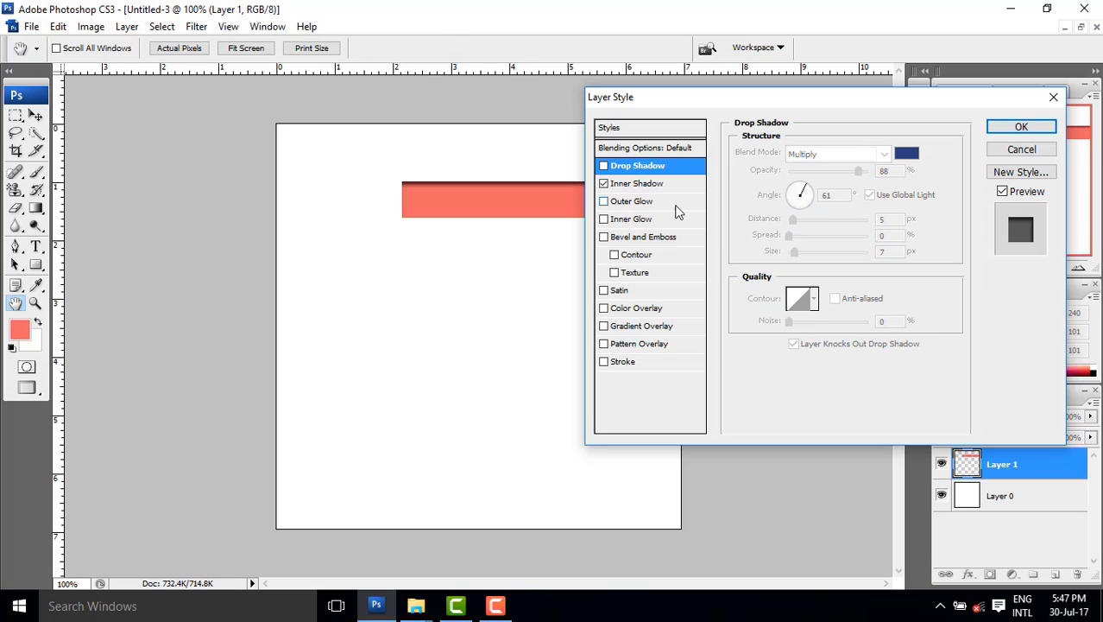
left_click(643, 184)
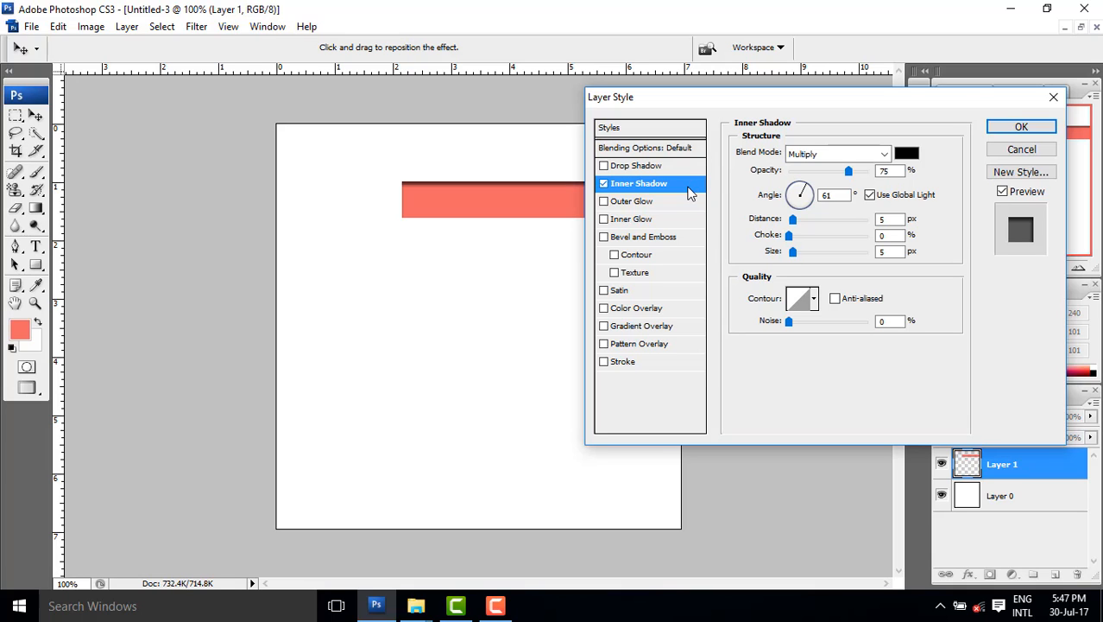
Step: Set the bar's inner shadow color to bright pink f70f71 and its opacity to 100%
left_click(905, 153)
left_click(784, 173)
left_click(753, 167)
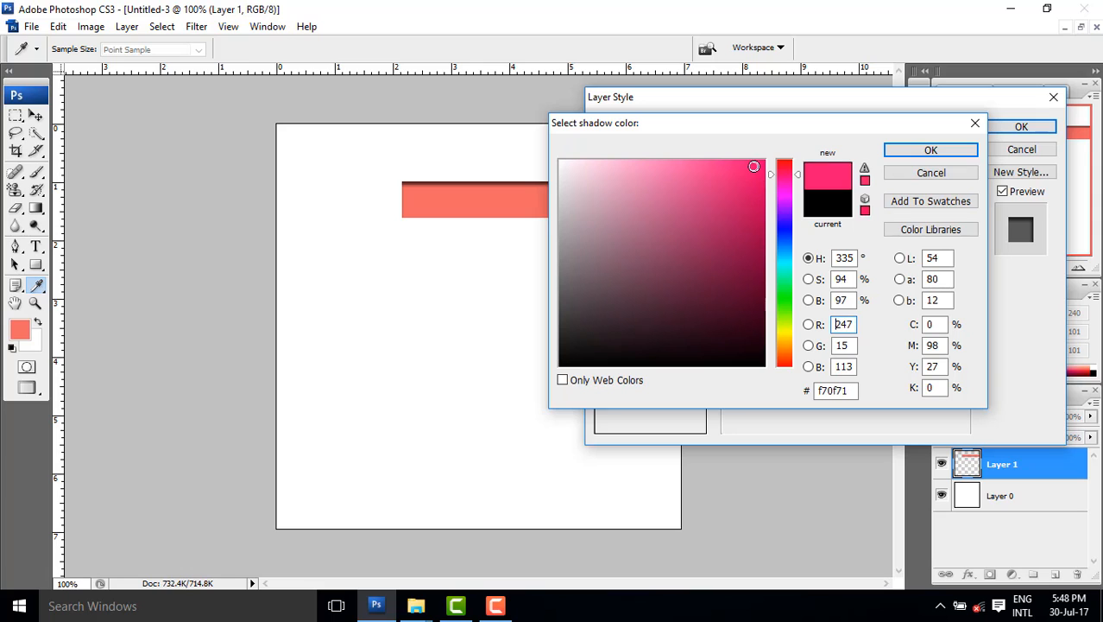
left_click(930, 151)
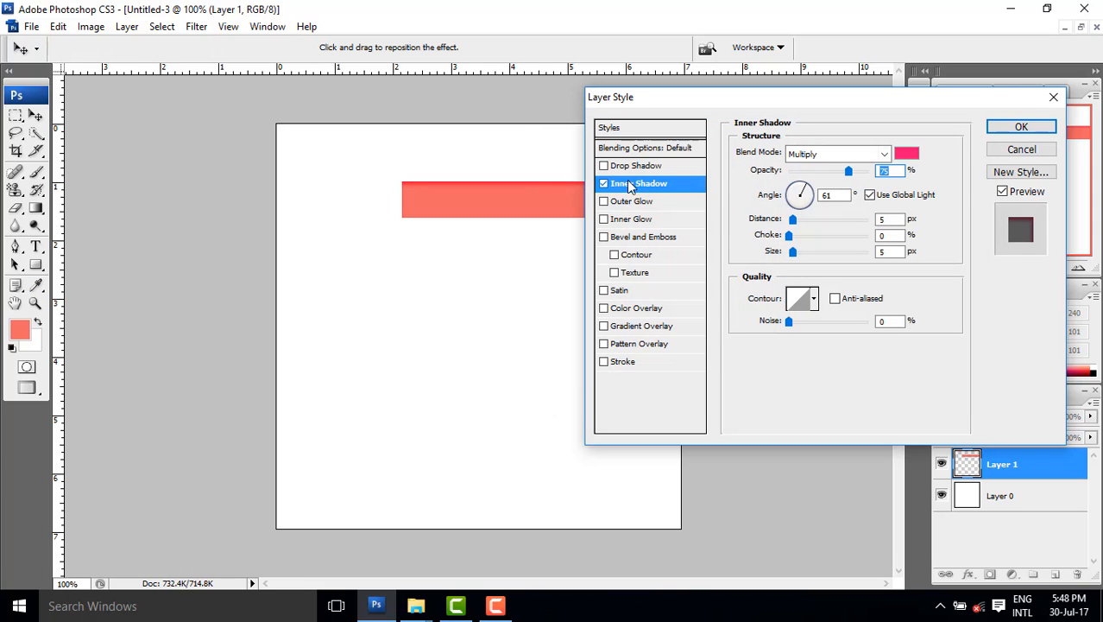
left_click_drag(848, 172, 869, 174)
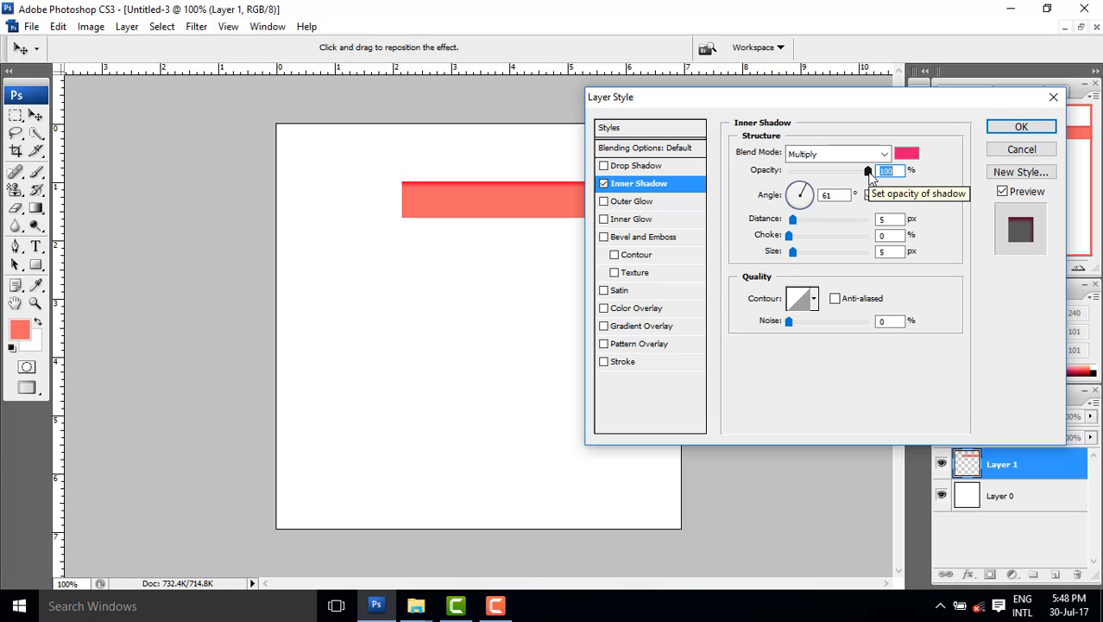
Step: Set the bar's inner shadow color to dark maroon 4a0321 and its opacity to 87%
left_click(907, 154)
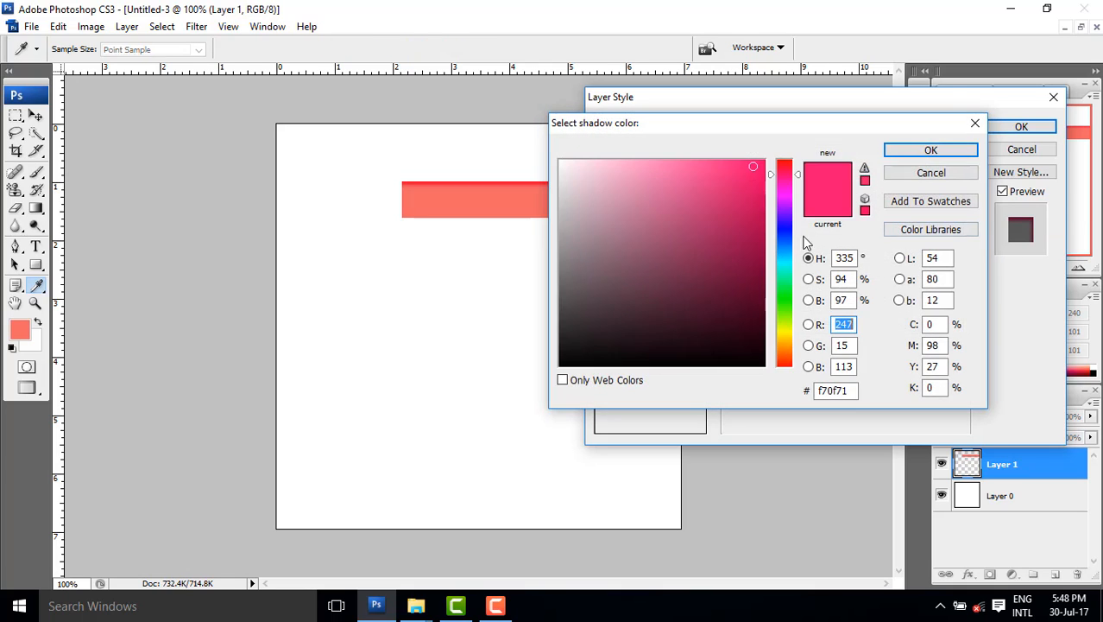
left_click_drag(752, 221, 756, 306)
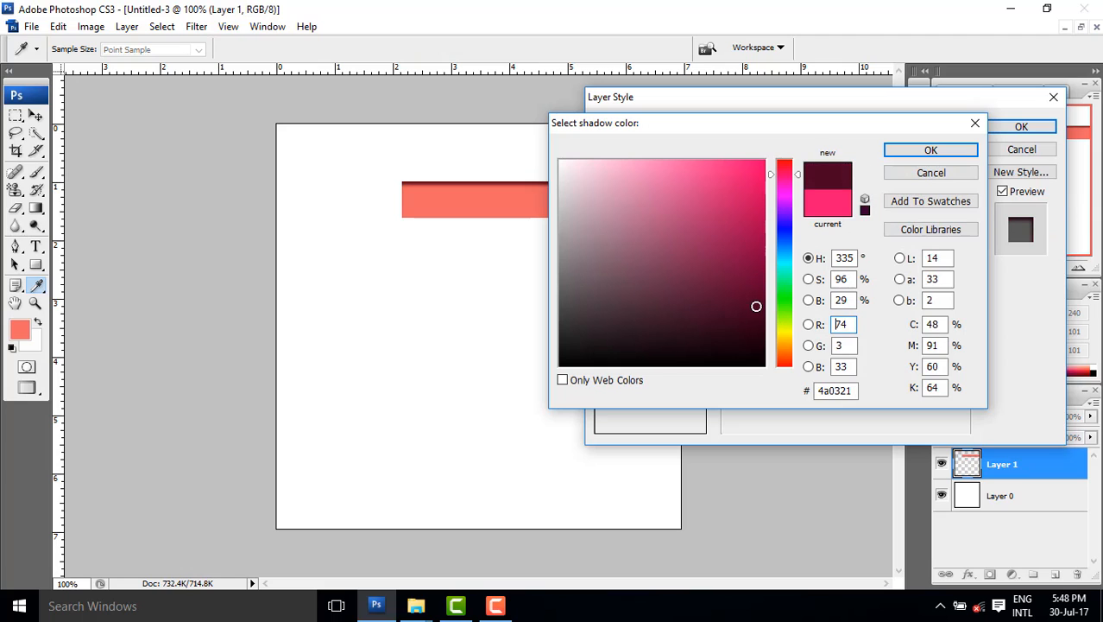
left_click(922, 151)
mouse_move(845, 171)
left_mouse_down()
mouse_move(882, 171)
mouse_move(848, 176)
mouse_move(860, 176)
left_mouse_up()
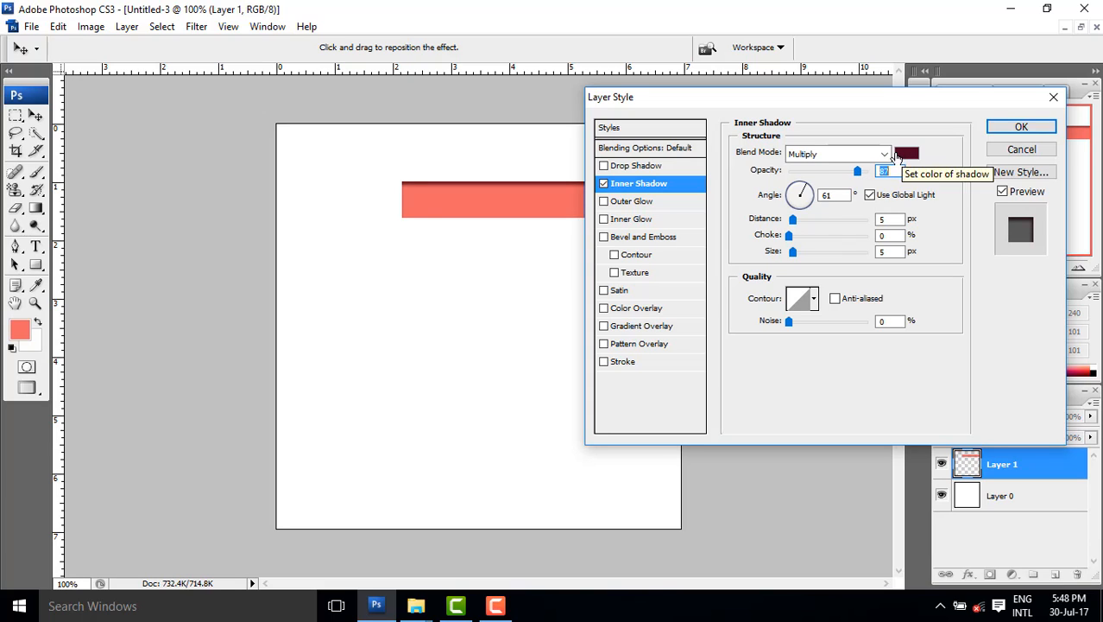
Step: Cycle the inner shadow through the blend modes from Dissolve onward, leaving it set to Luminosity
left_click(883, 154)
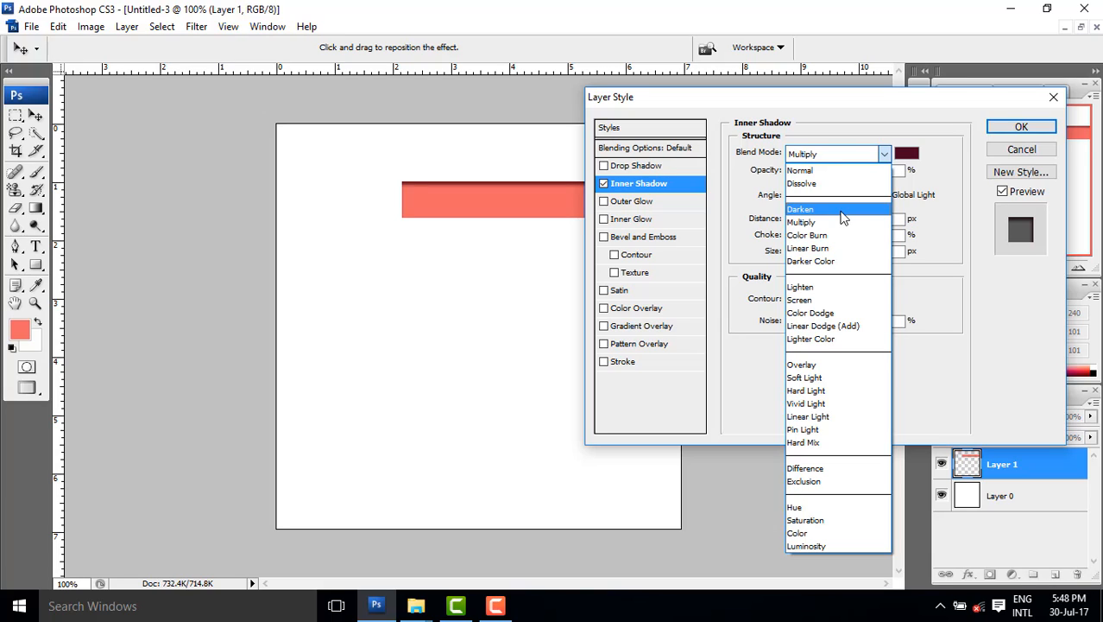
left_click(816, 183)
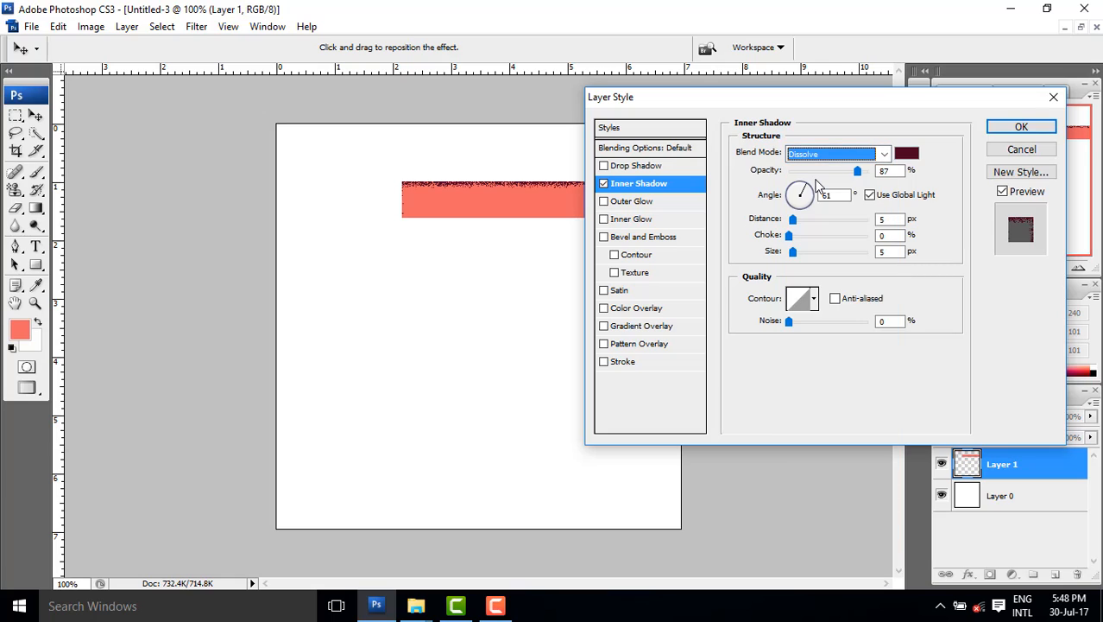
key("Down")
key("Down")
key("Down")
key("Down")
key("Down")
key("Down")
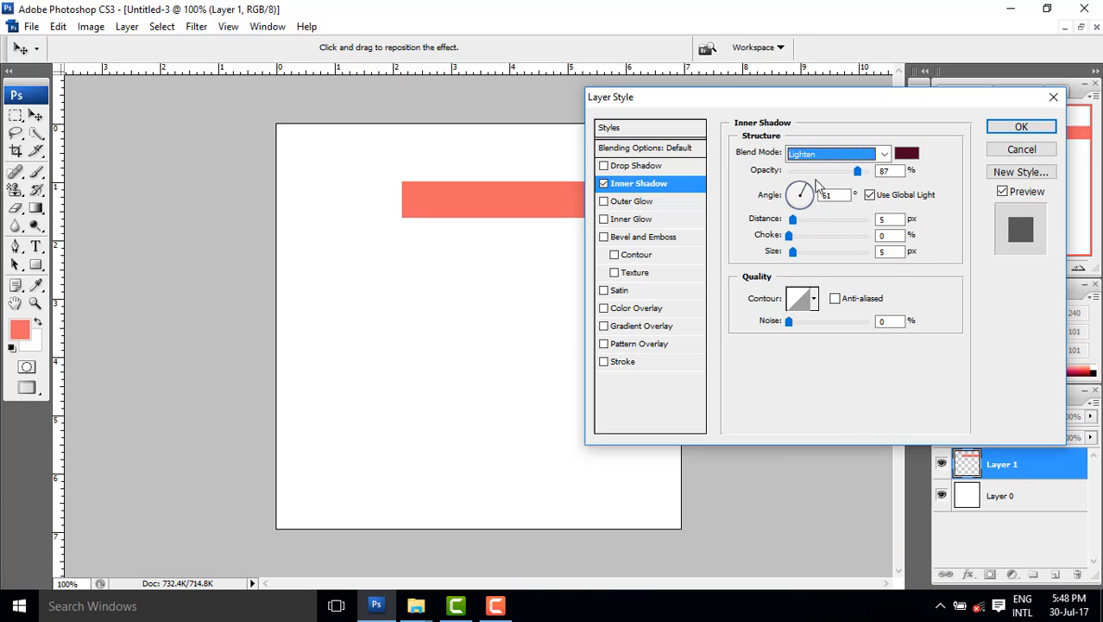
key("Down")
key("Down")
key("Down")
key("Down")
key("Down")
key("Down")
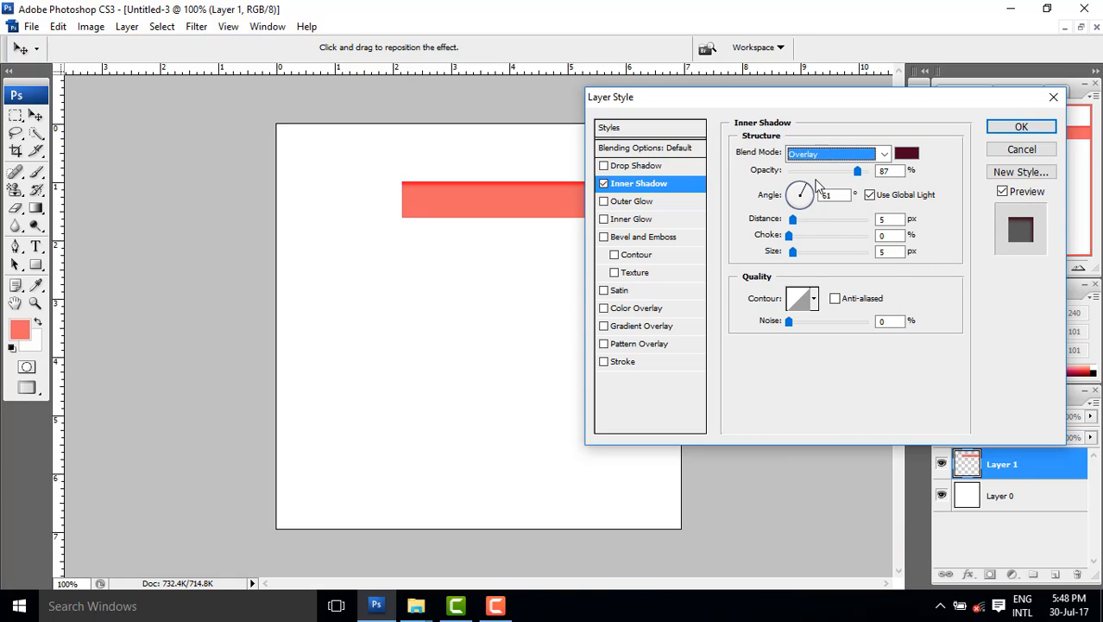
key("Down")
key("Down")
key("Down")
key("Down")
key("Down")
key("Down")
key("Down")
key("Down")
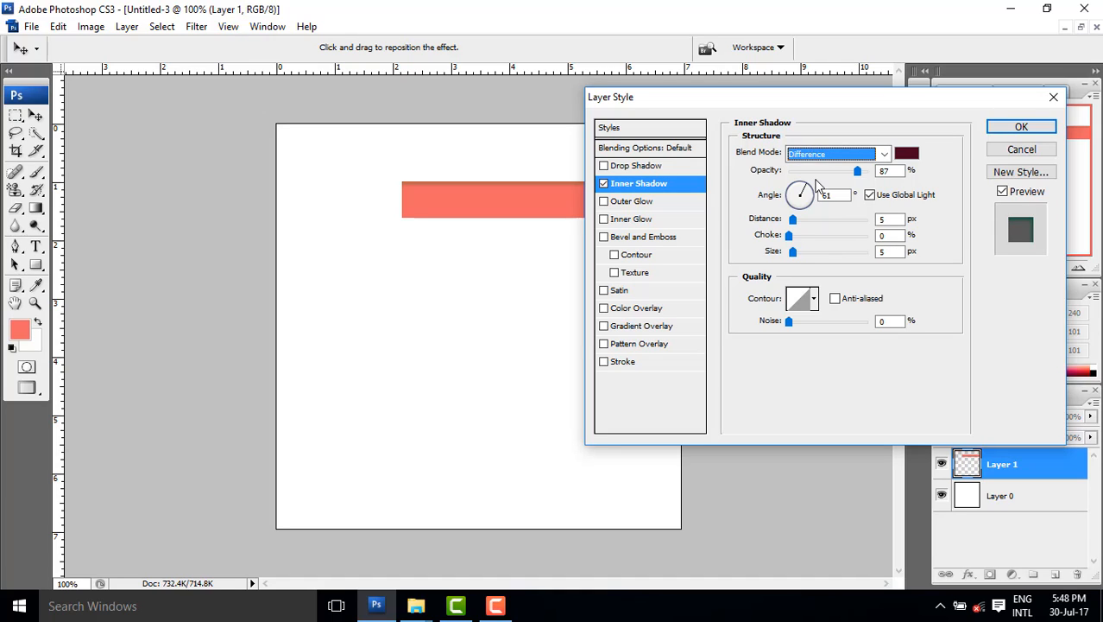
key("Down")
key("Down")
key("Down")
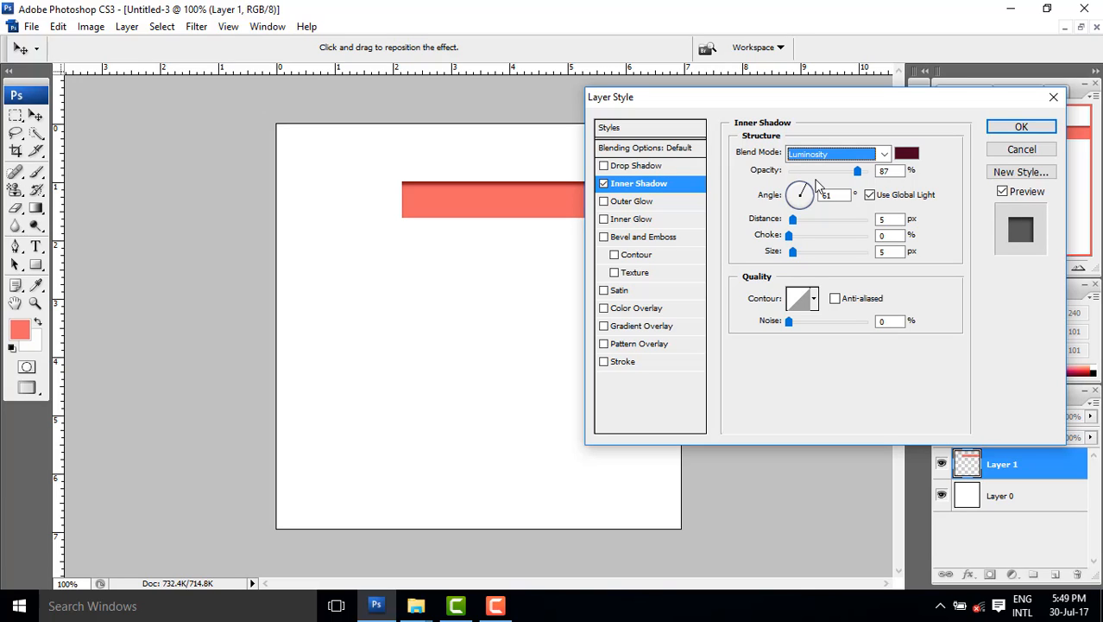
Step: Cycle the inner shadow's blend modes backward from Luminosity and leave it set to Normal
key("Up")
key("Up")
key("Up")
key("Up")
key("Up")
key("Up")
key("Up")
key("Up")
key("Up")
key("Up")
key("Up")
key("Up")
key("Up")
key("Up")
key("Up")
key("Up")
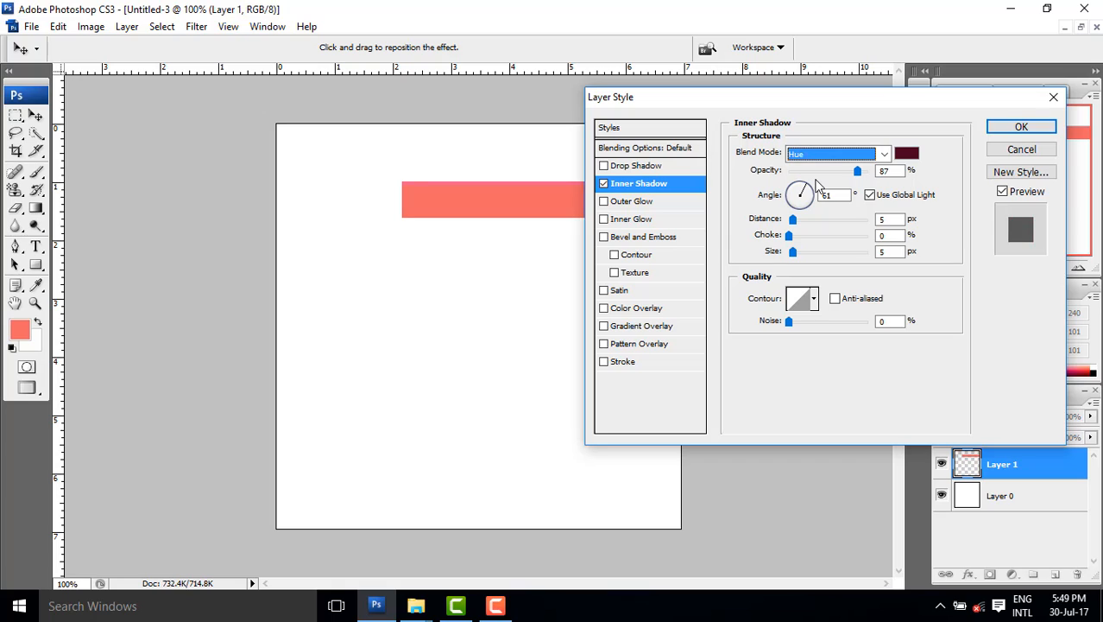
key("Up")
key("Up")
key("Up")
key("Up")
key("Up")
key("Up")
key("Up")
key("Up")
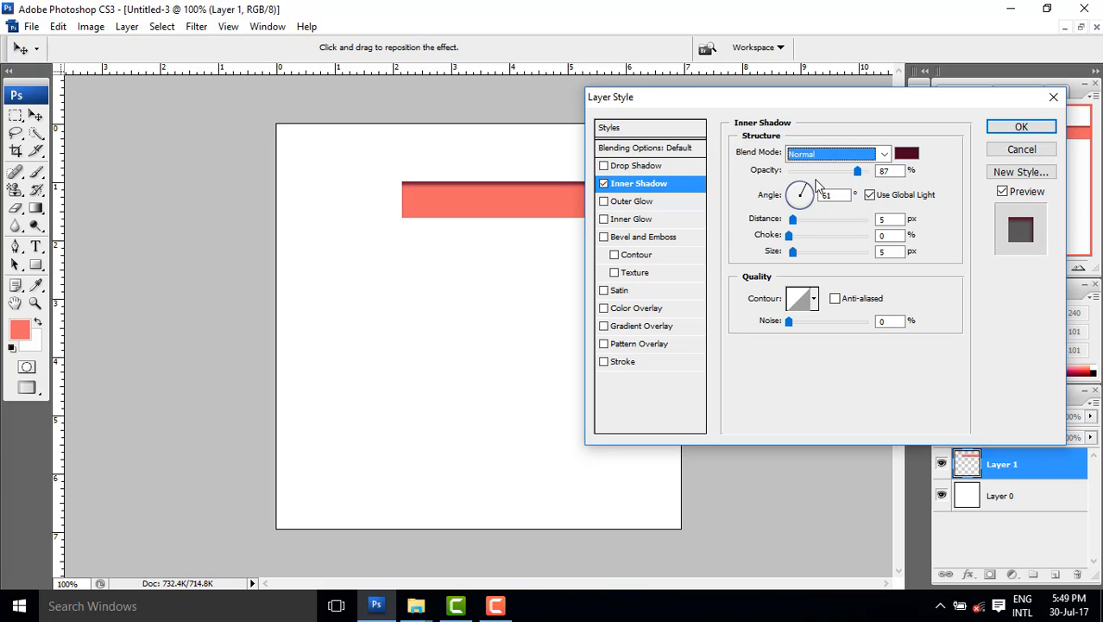
Step: Set the inner shadow's angle to 24° and move the Layer Style dialog aside to uncover the whole bar
mouse_move(818, 186)
left_mouse_down()
mouse_move(832, 192)
mouse_move(799, 191)
mouse_move(791, 206)
mouse_move(807, 212)
mouse_move(822, 200)
left_mouse_up()
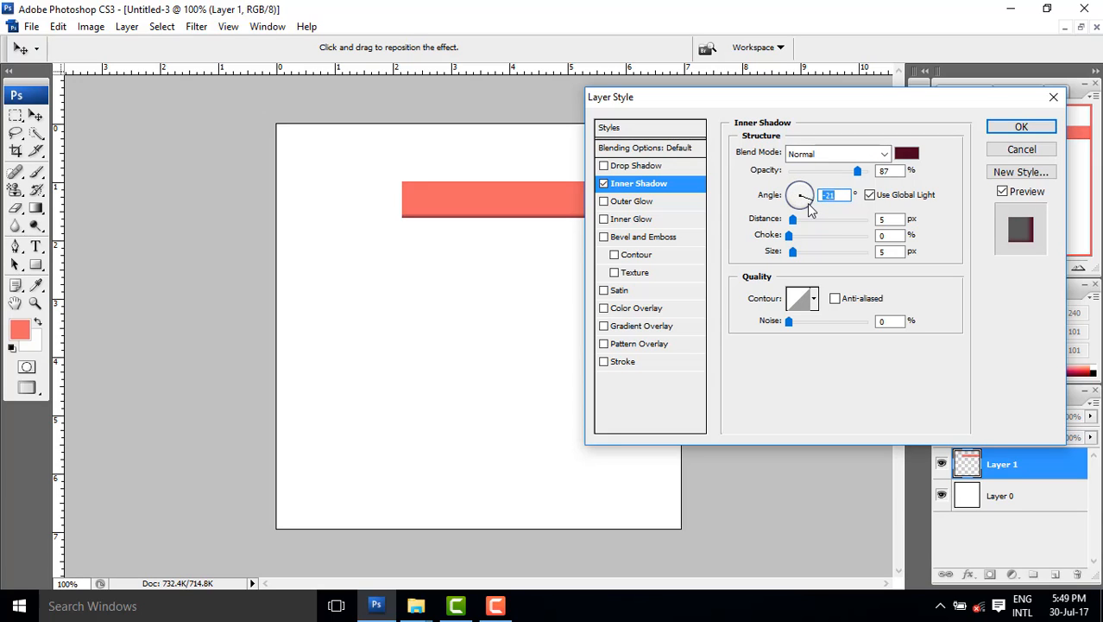
left_click(807, 195)
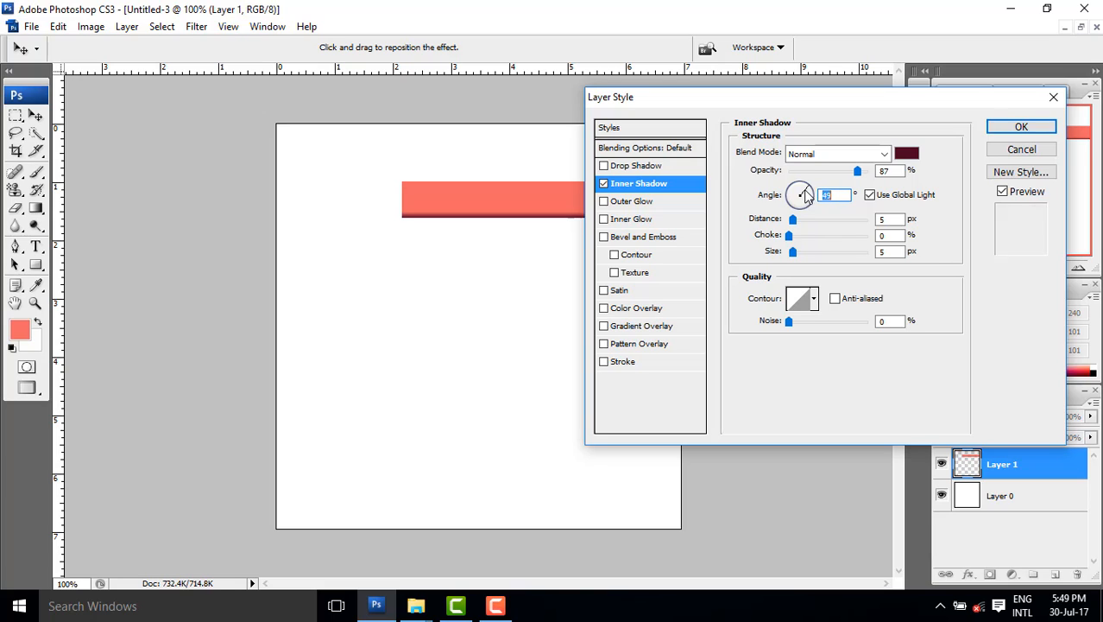
left_click_drag(806, 196, 791, 195)
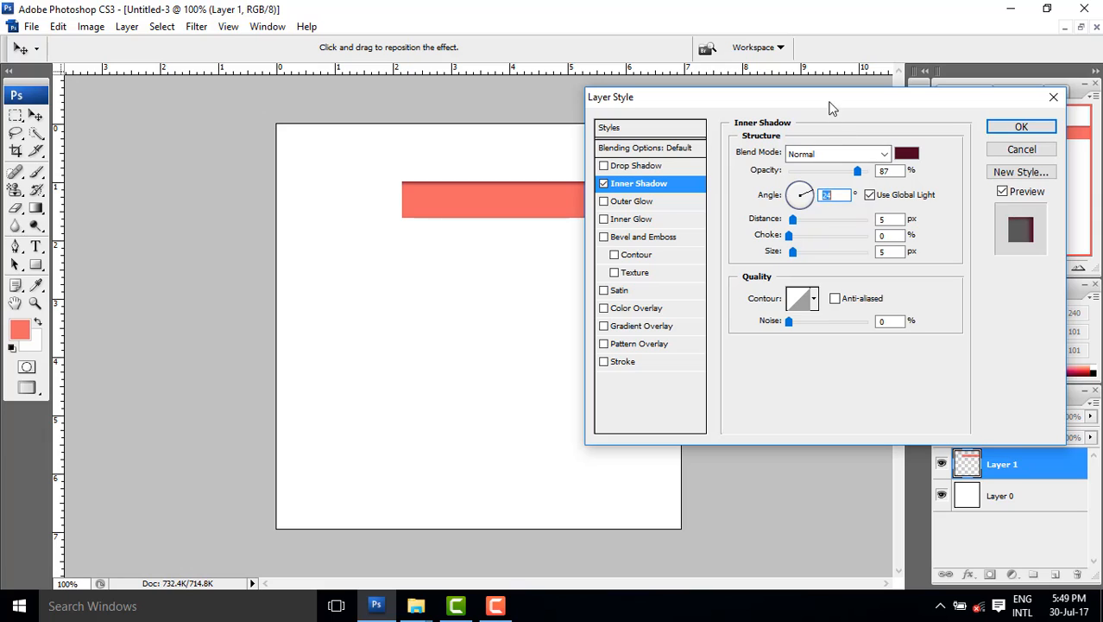
left_click_drag(832, 106, 974, 101)
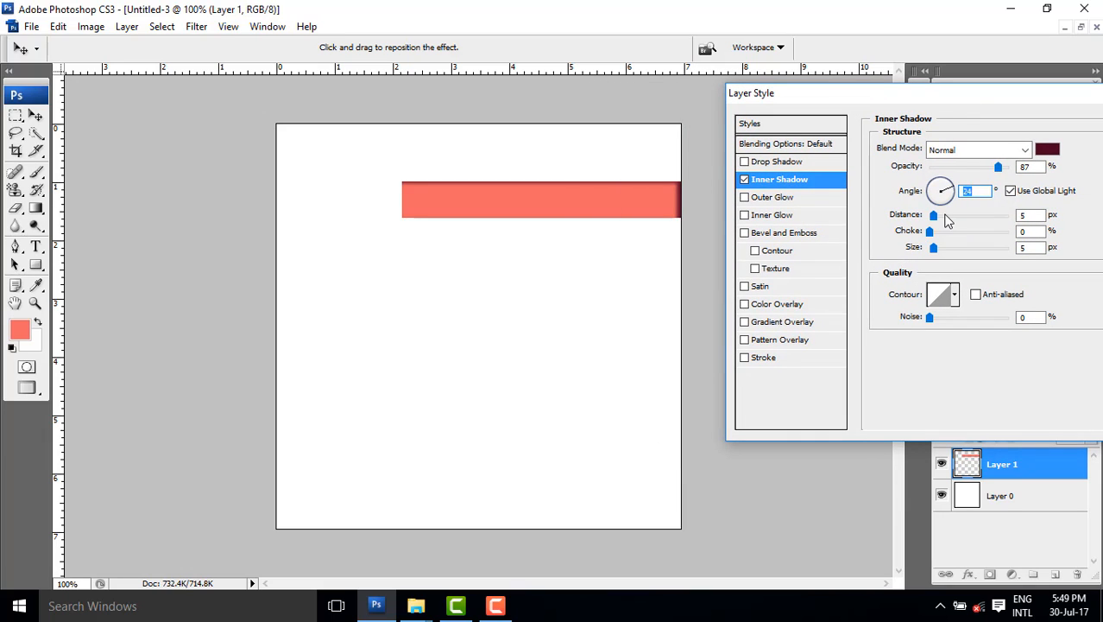
Step: Set the inner shadow's distance to 6 px, choke to 8% and size to 4 px
left_click_drag(945, 218, 990, 222)
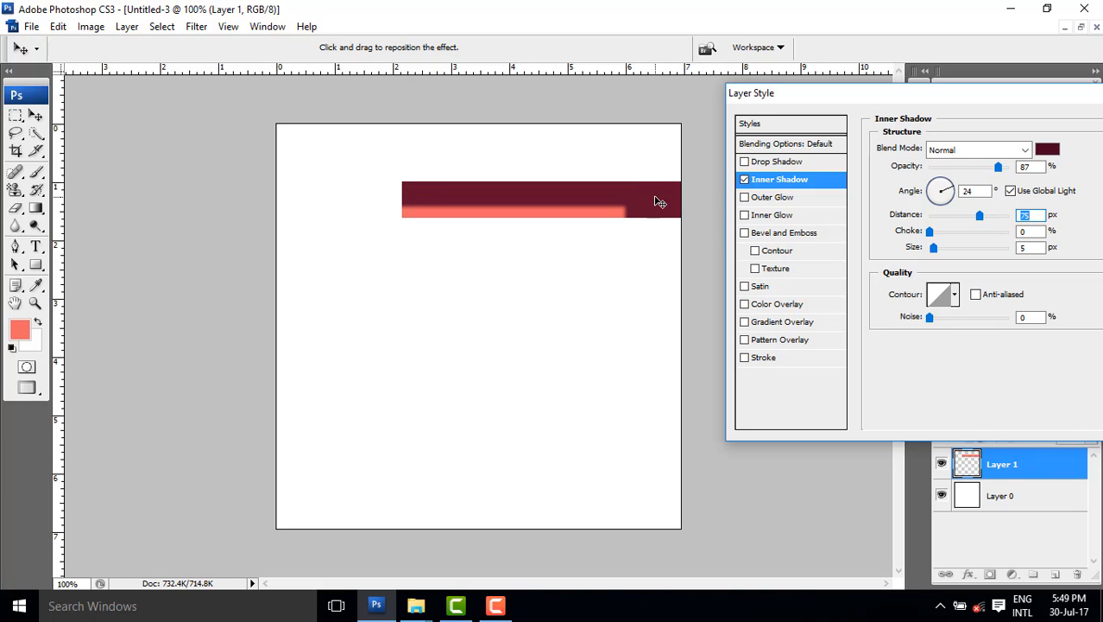
left_click_drag(978, 217, 942, 245)
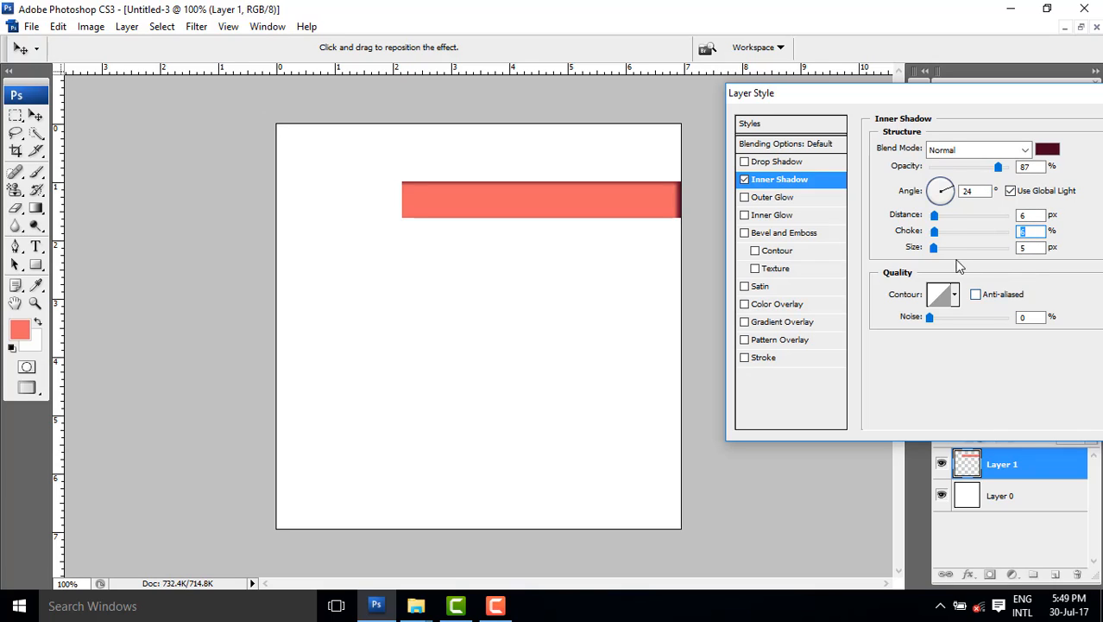
mouse_move(934, 232)
left_mouse_down()
mouse_move(958, 231)
mouse_move(956, 249)
mouse_move(967, 248)
mouse_move(936, 252)
left_mouse_up()
left_click(940, 231)
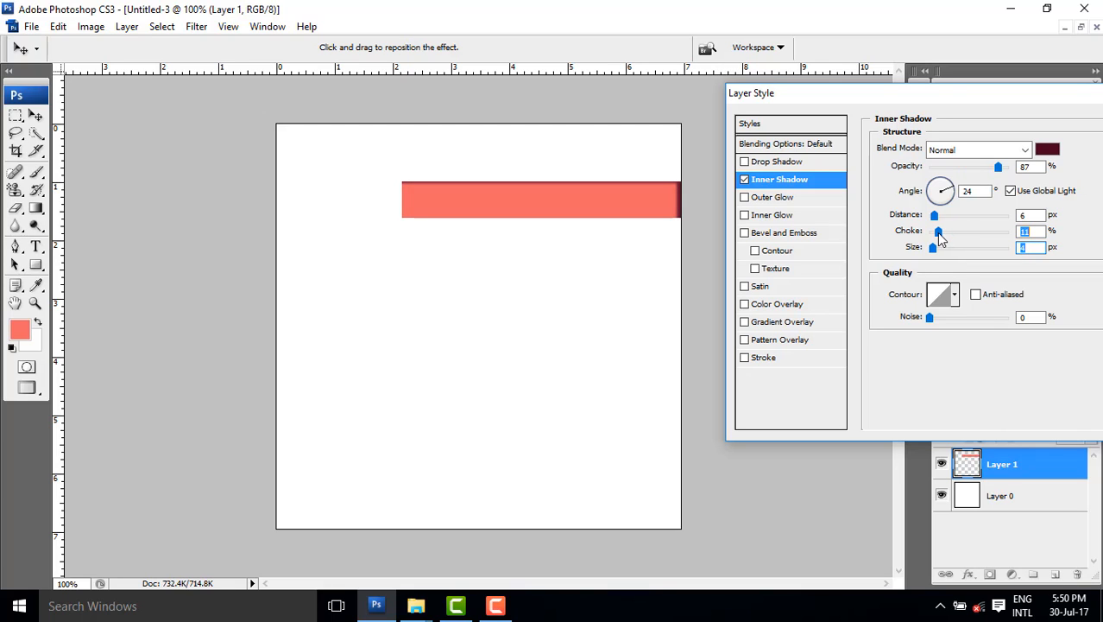
Step: Reshape the inner shadow's contour into a custom curve, placing its upper middle point at input 60% and output 50%
left_click(950, 297)
mouse_move(523, 227)
left_mouse_down()
mouse_move(515, 218)
mouse_move(530, 242)
mouse_move(512, 229)
mouse_move(516, 248)
left_mouse_up()
left_click(633, 137)
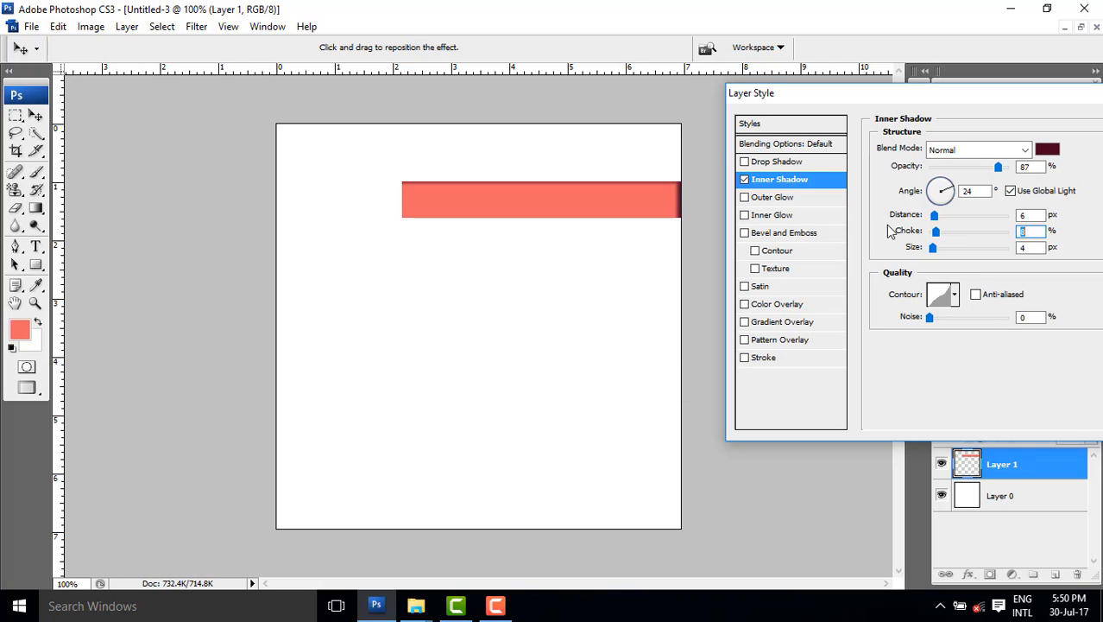
left_click(957, 294)
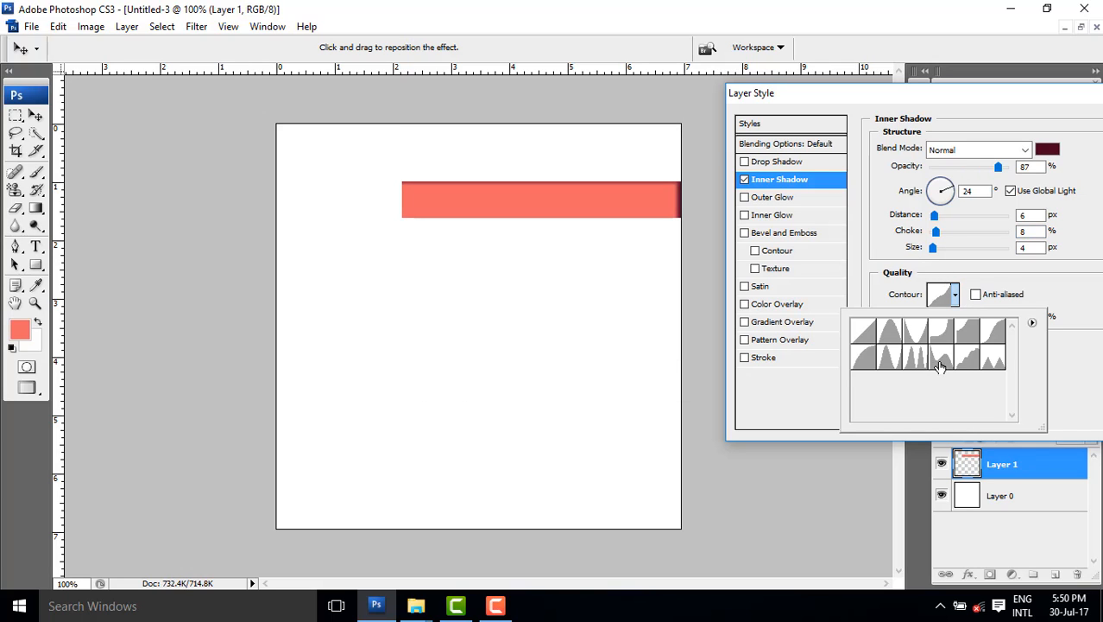
left_click(944, 298)
left_click(944, 299)
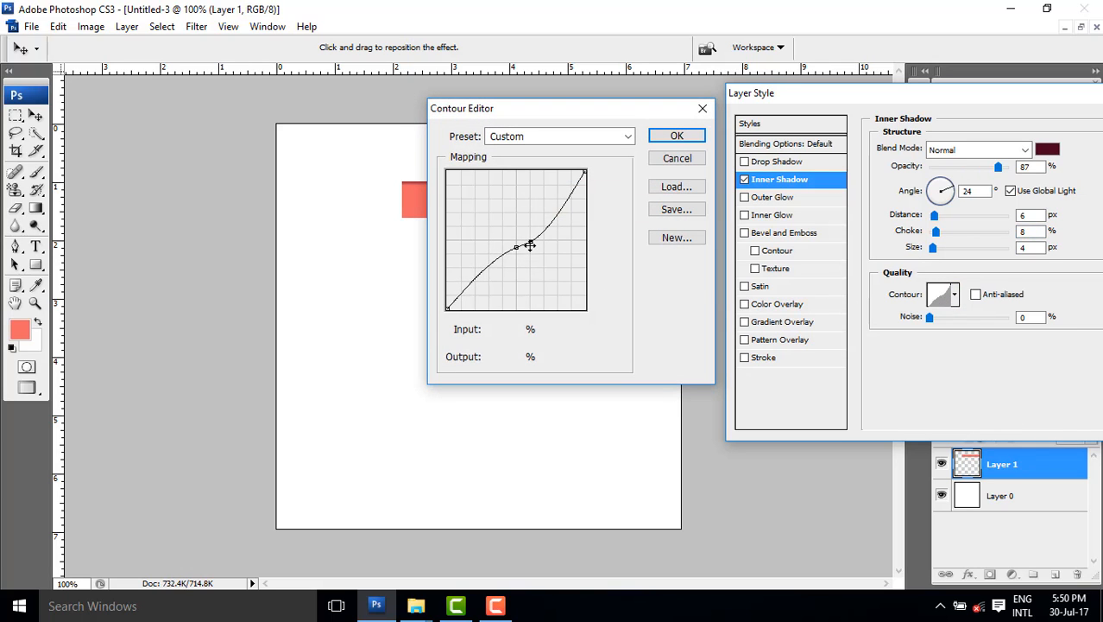
left_click_drag(530, 245, 528, 239)
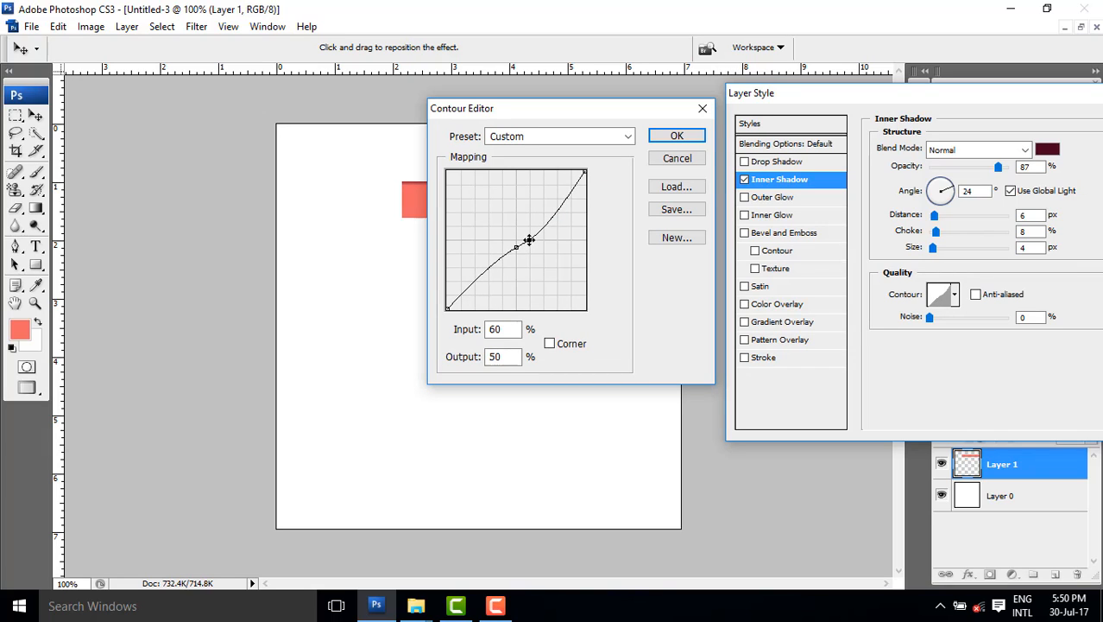
left_click(671, 137)
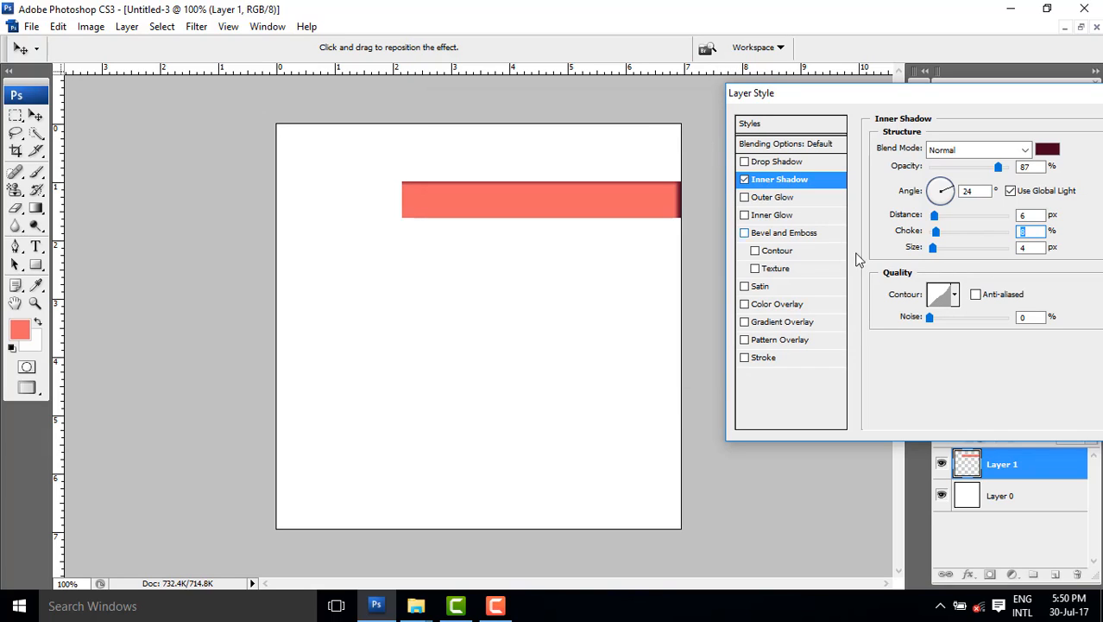
Step: Add noise to the inner shadow, examine the grain along the bar's edges up close, and settle on 53%
left_click_drag(954, 322, 976, 328)
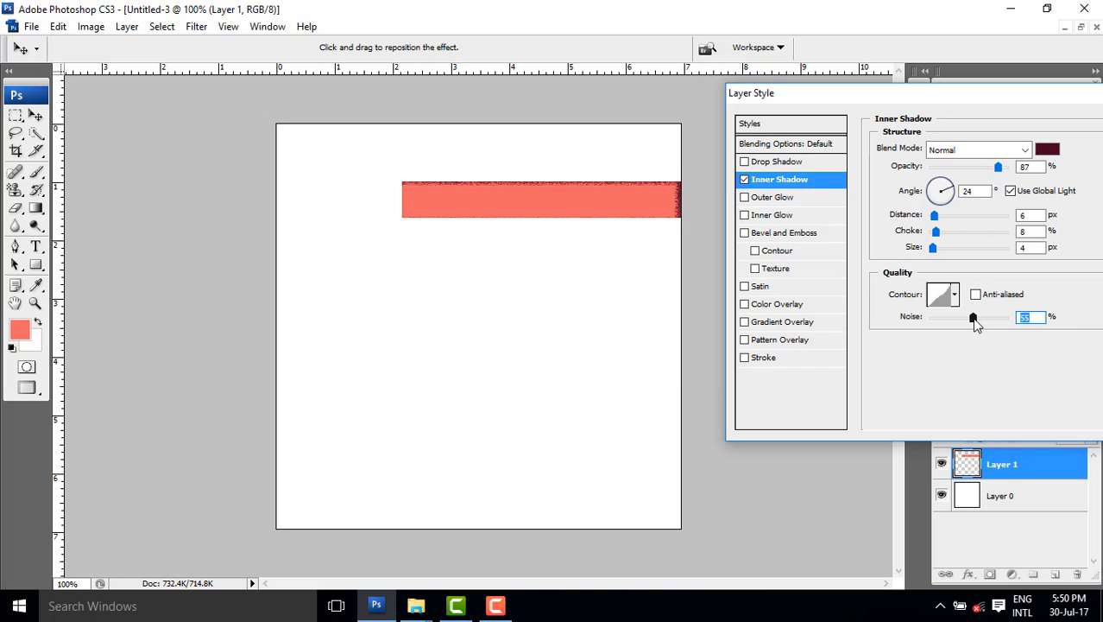
mouse_move(973, 318)
left_mouse_down()
mouse_move(1002, 322)
mouse_move(977, 319)
left_mouse_up()
left_click_drag(512, 316, 684, 215)
left_click(655, 214, "alt")
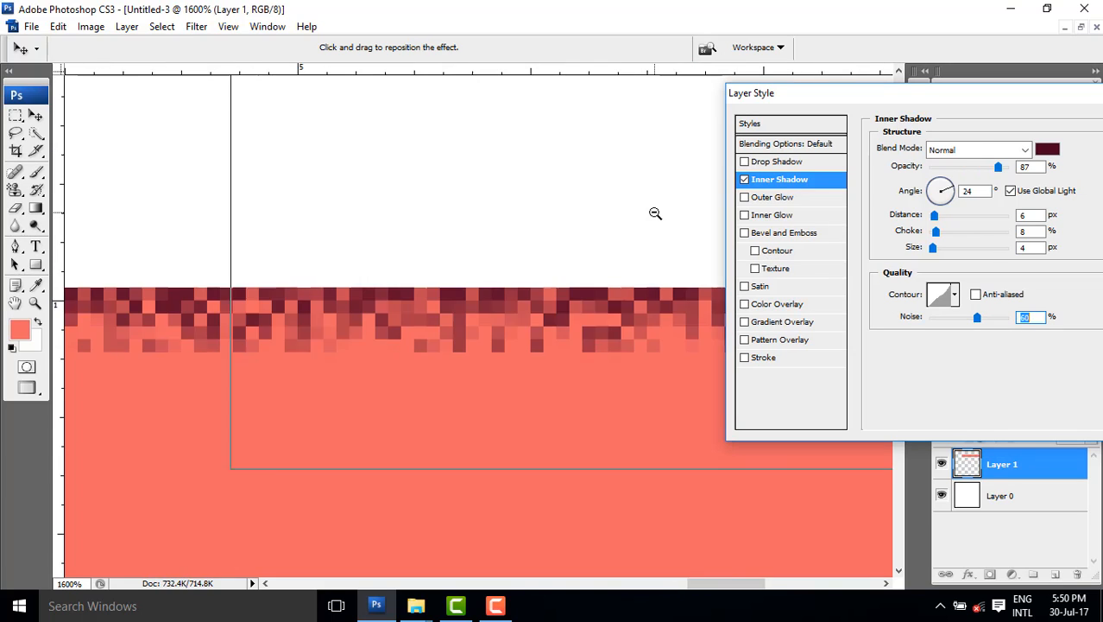
left_click(654, 215, "alt")
left_click(646, 242, "alt")
left_click(659, 316, "alt")
left_click(649, 341, "alt")
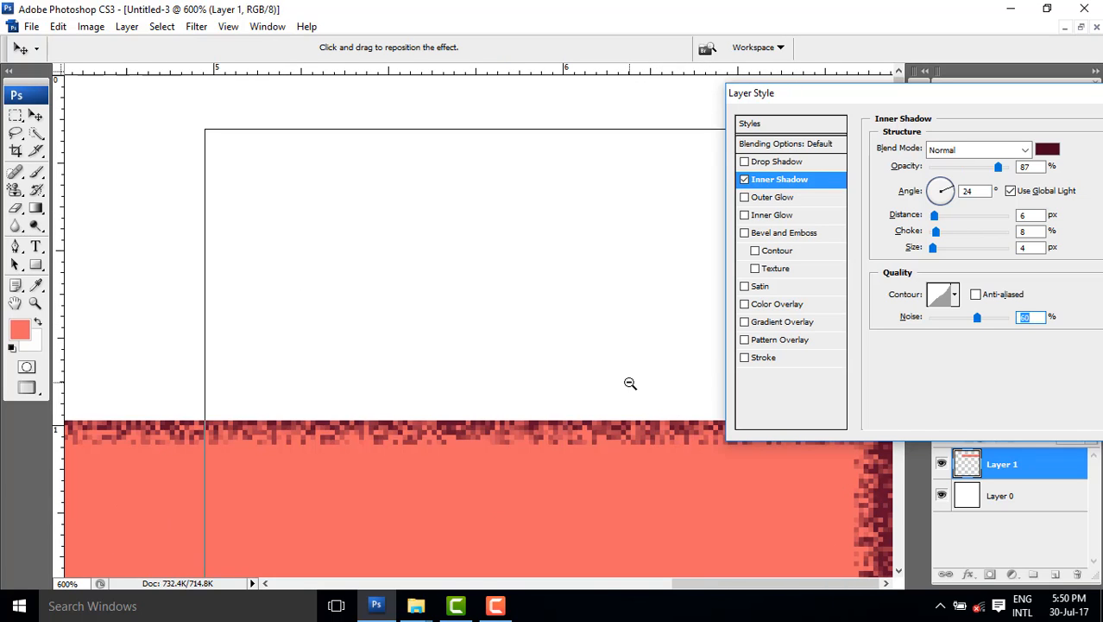
left_click(631, 382, "alt")
left_click(631, 377, "alt")
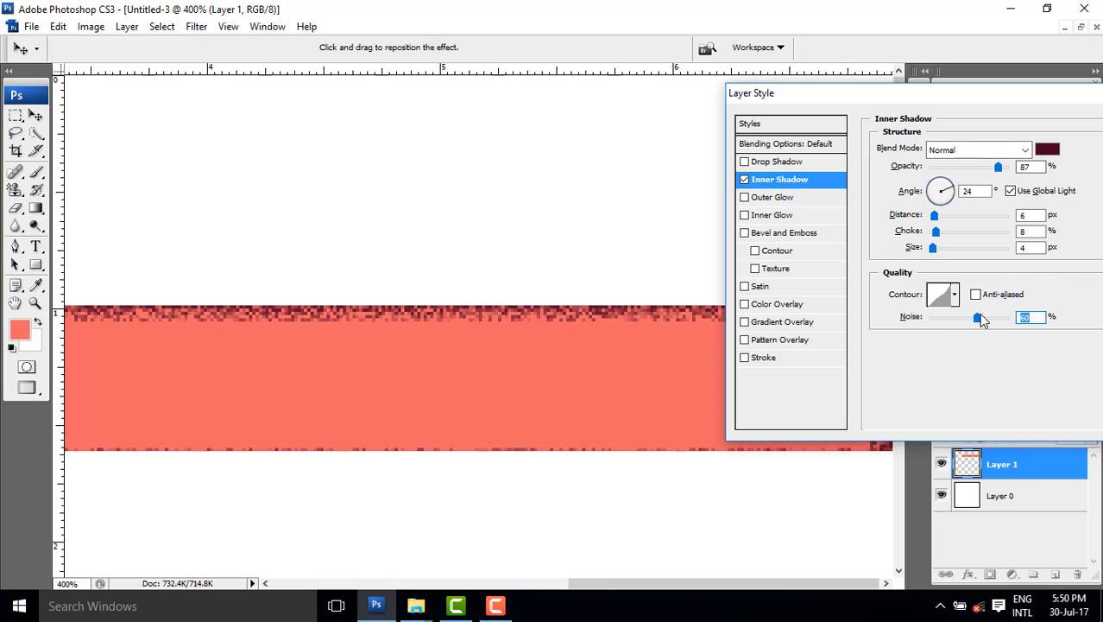
mouse_move(978, 317)
left_mouse_down()
mouse_move(925, 332)
mouse_move(974, 335)
left_mouse_up()
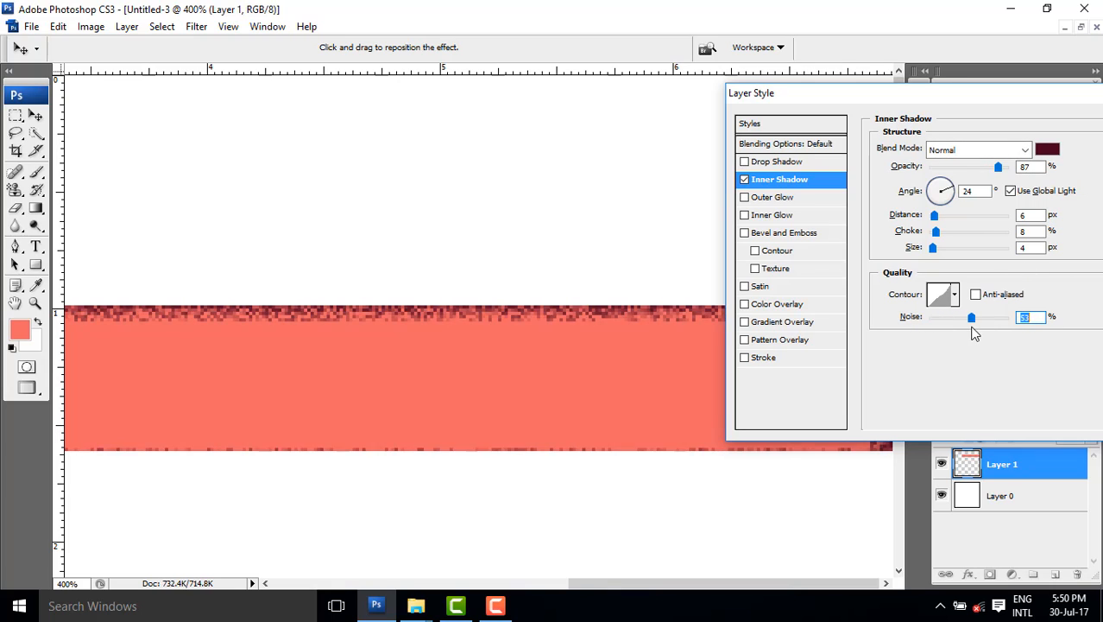
Step: Replace the bar's Inner Shadow with an Outer Glow colored blue 3c0bdc
left_click(744, 180)
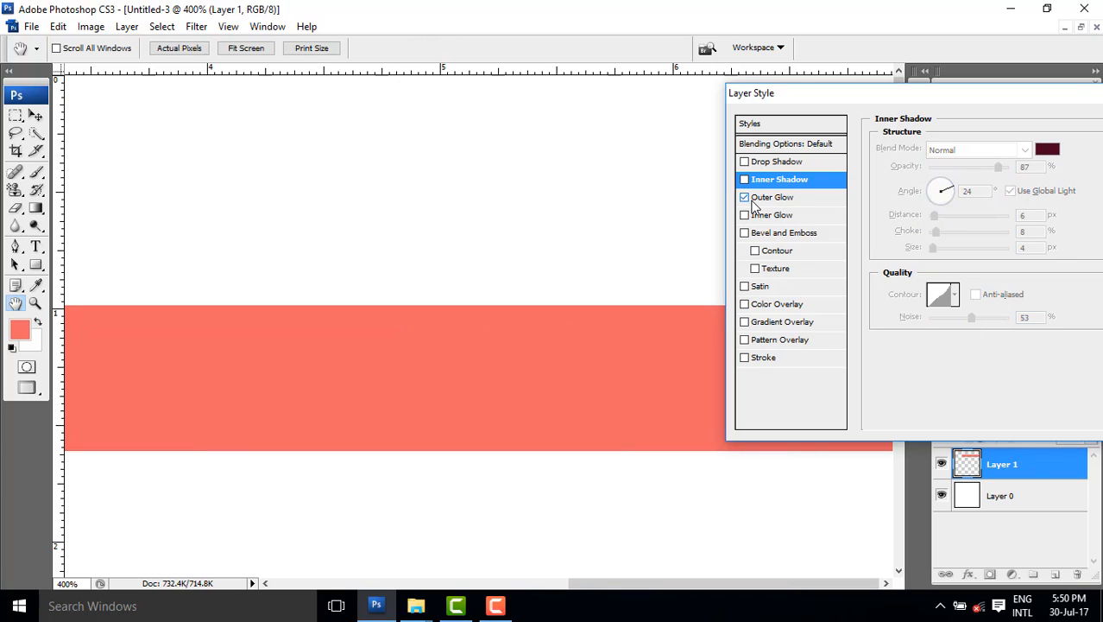
left_click(775, 198)
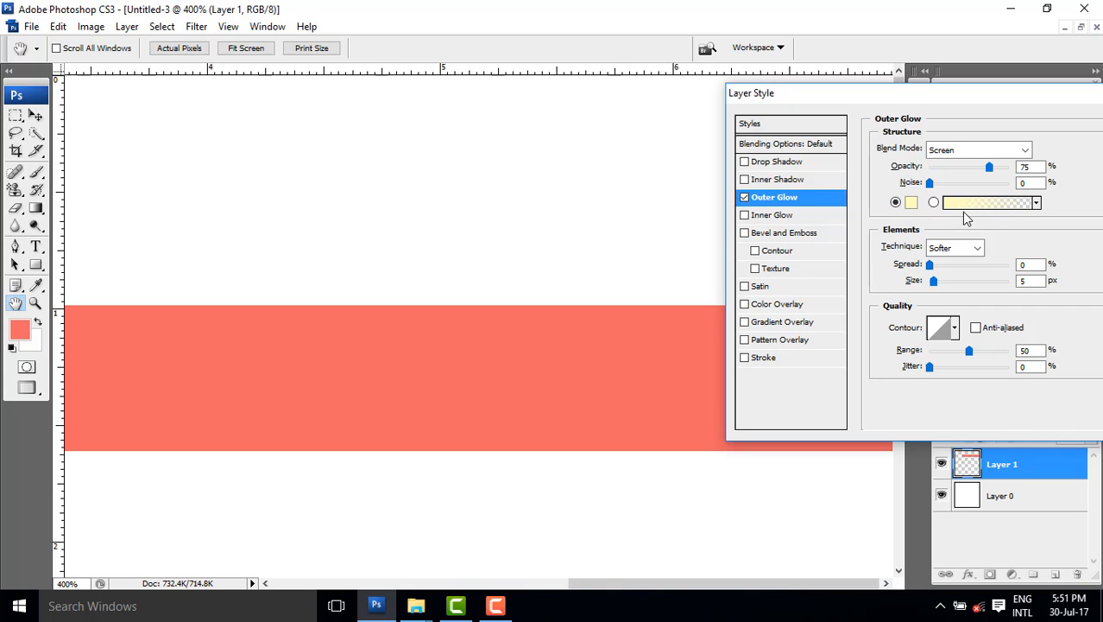
left_click(911, 202)
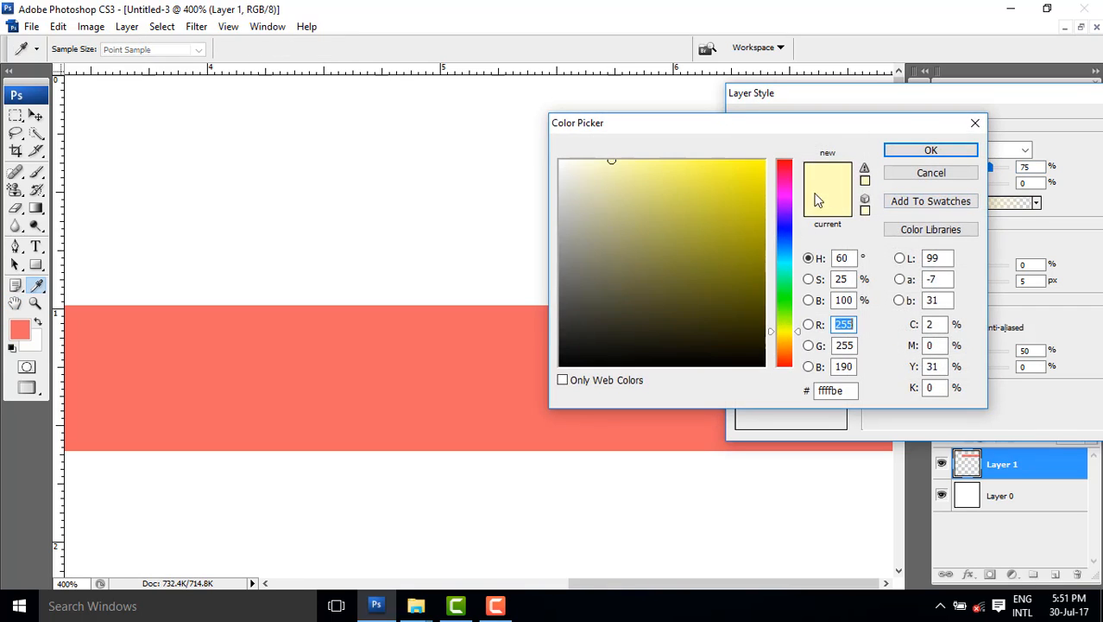
left_click_drag(787, 184, 788, 221)
left_click(754, 185)
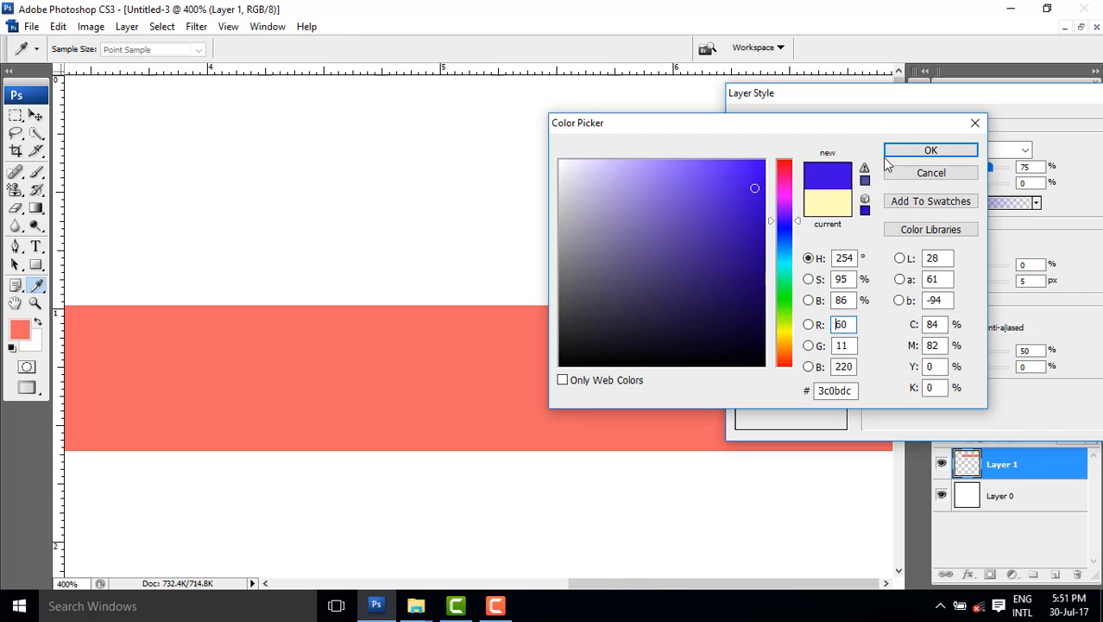
left_click(918, 151)
Step: Set the outer glow's spread to 49% and its noise to 15%, with the whole document in view
left_click_drag(946, 268, 970, 271)
left_click(940, 183)
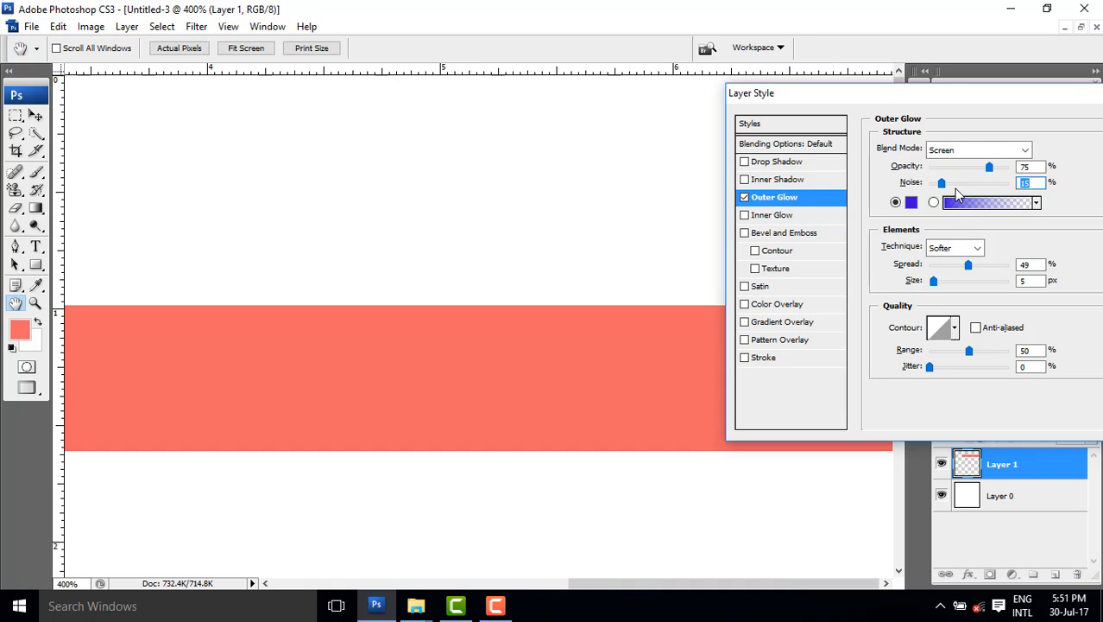
left_click(621, 366, "alt")
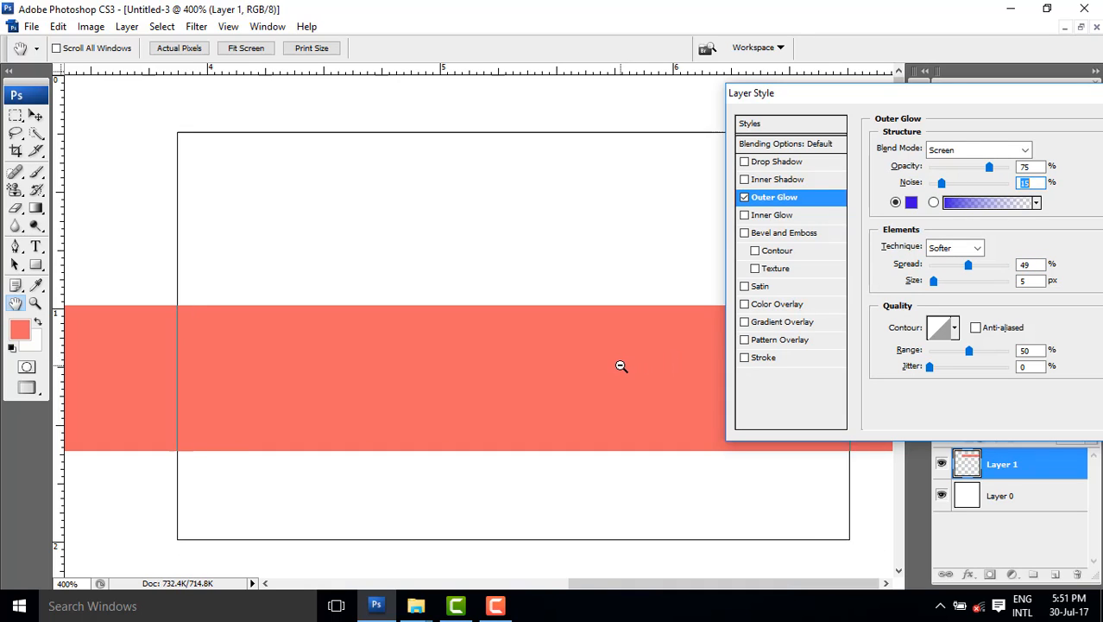
left_click(657, 356, "alt")
left_click(656, 355, "alt")
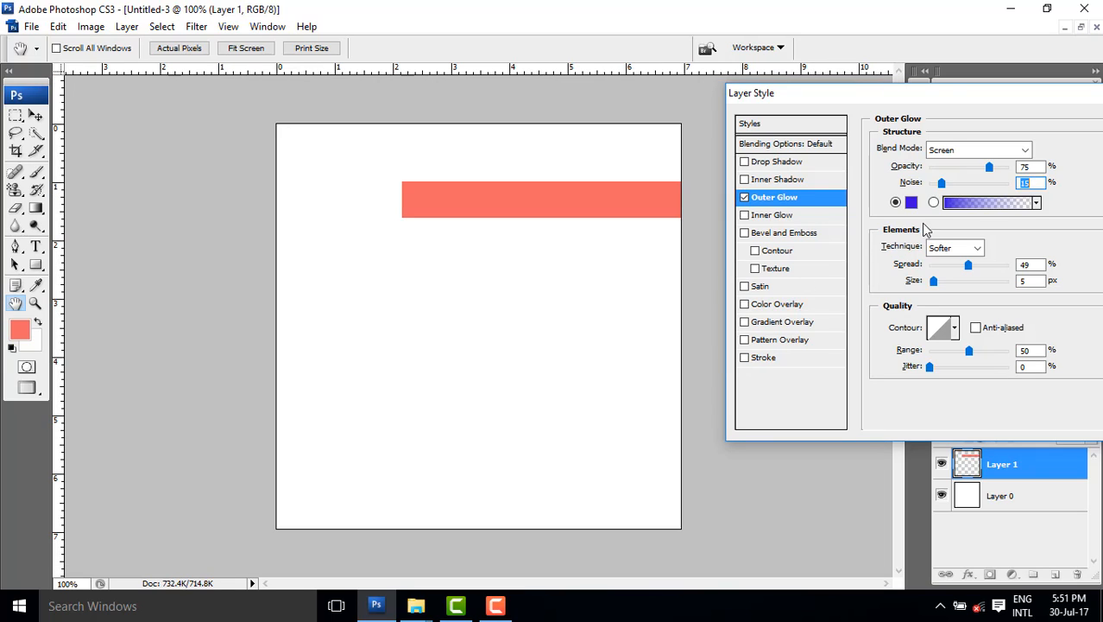
Step: Switch the outer glow from a solid color to the purple, green and orange preset gradient
left_click(934, 202)
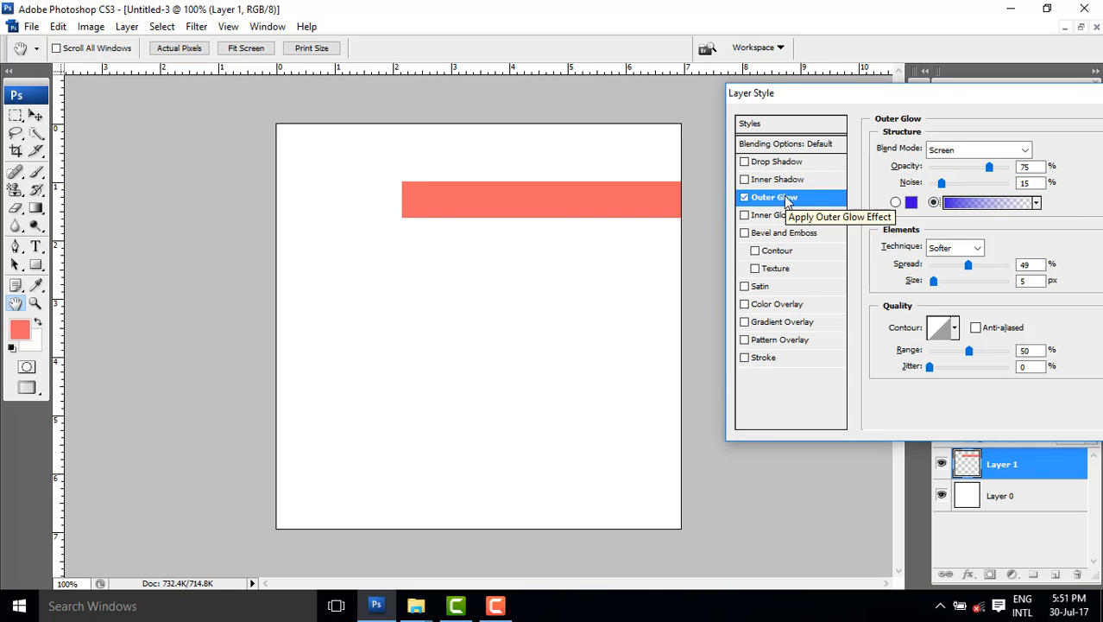
left_click(979, 203)
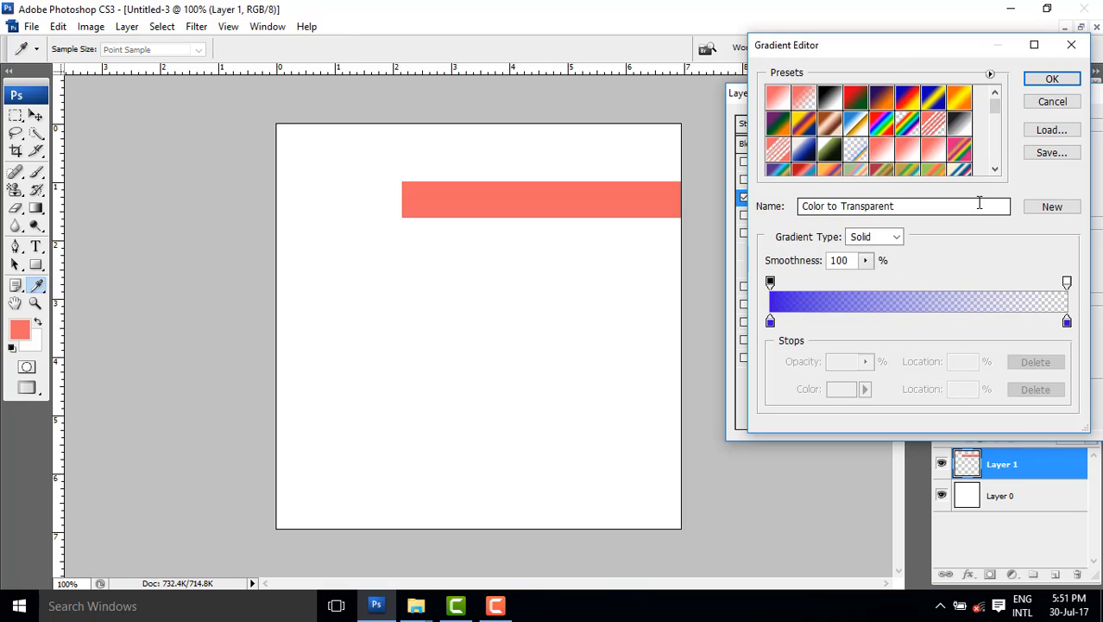
left_click(960, 98)
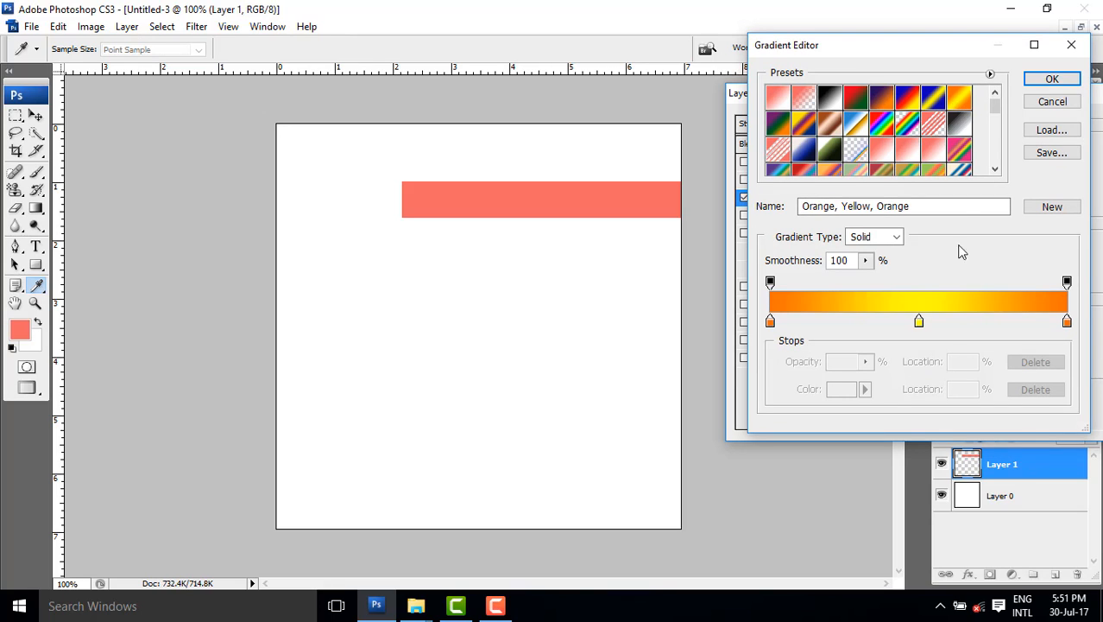
left_click(778, 123)
left_click(1053, 79)
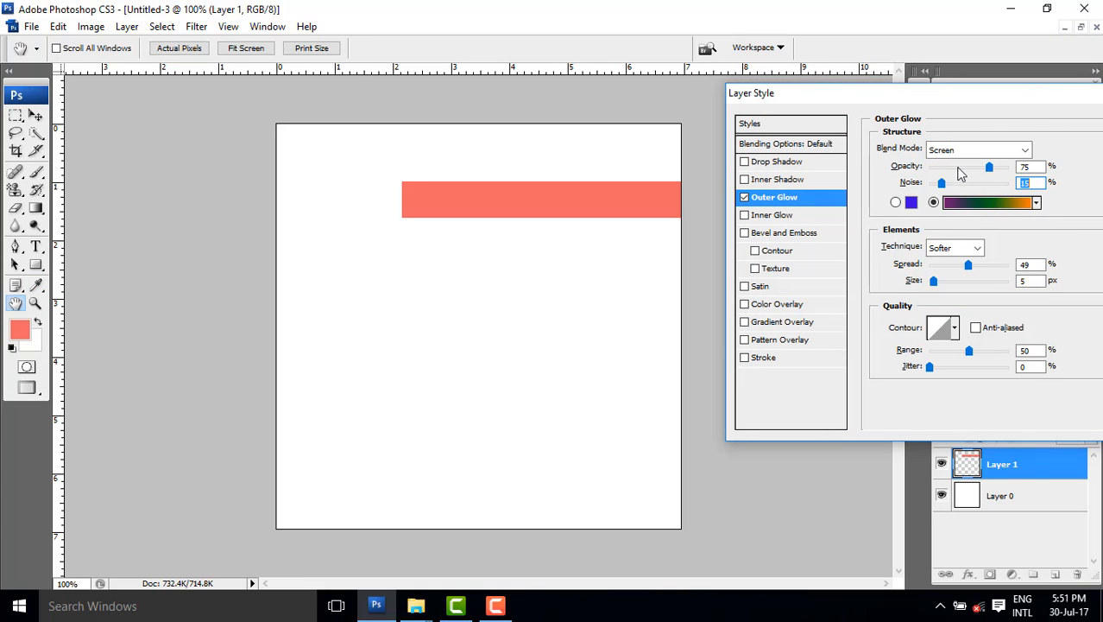
Step: Set the outer glow's blend mode to Normal and cycle through the following modes, leaving it on Luminosity
left_click(1020, 150)
left_click(959, 168)
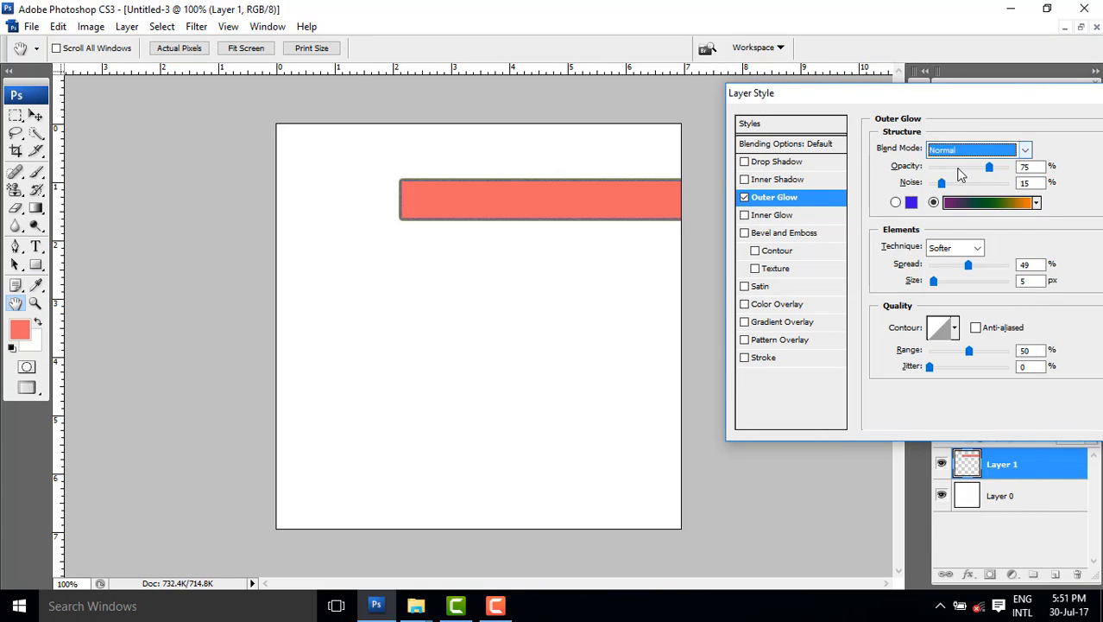
key("Down")
key("Down")
key("Down")
key("Down")
key("Down")
key("Down")
key("Down")
key("Down")
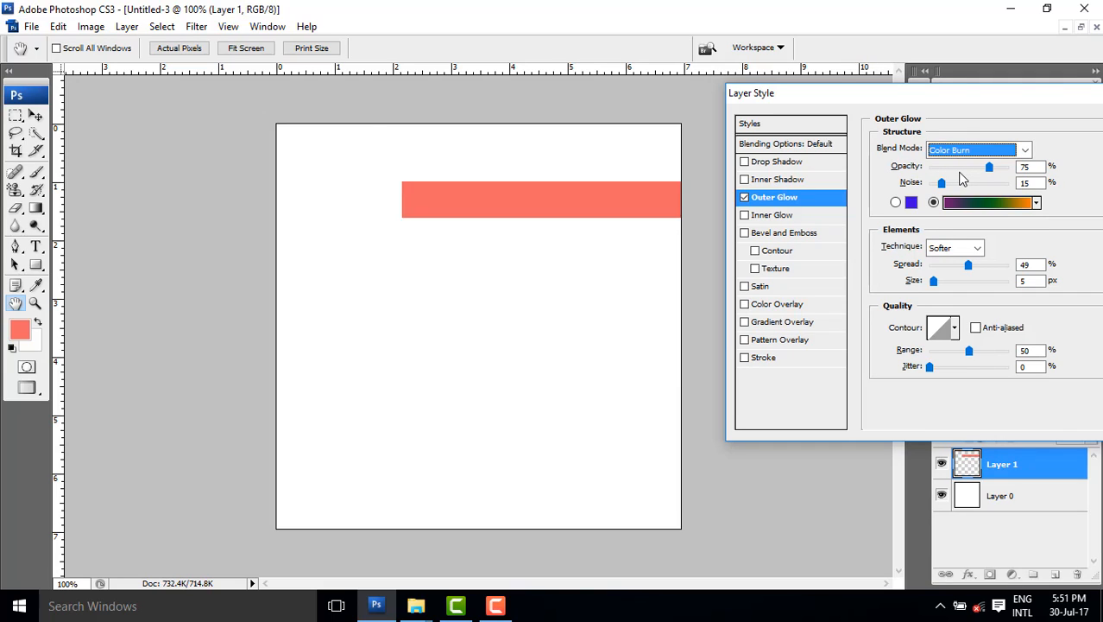
key("Down")
key("Down")
key("Down")
key("Down")
key("Down")
key("Down")
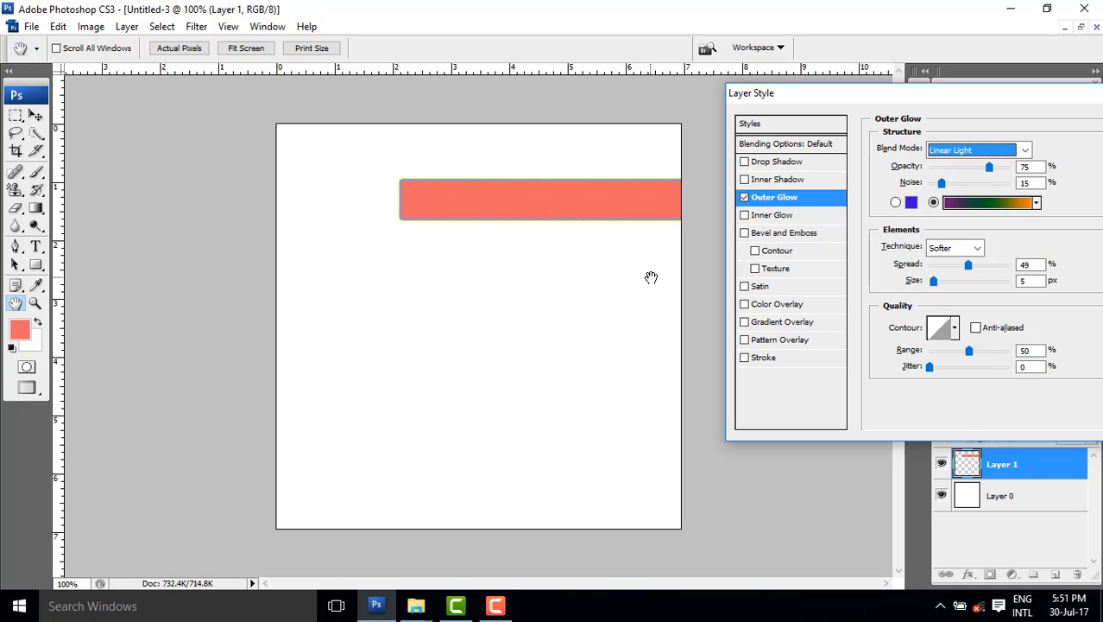
key("Down")
key("Down")
key("Down")
key("Down")
key("Down")
key("Down")
key("Down")
key("Down")
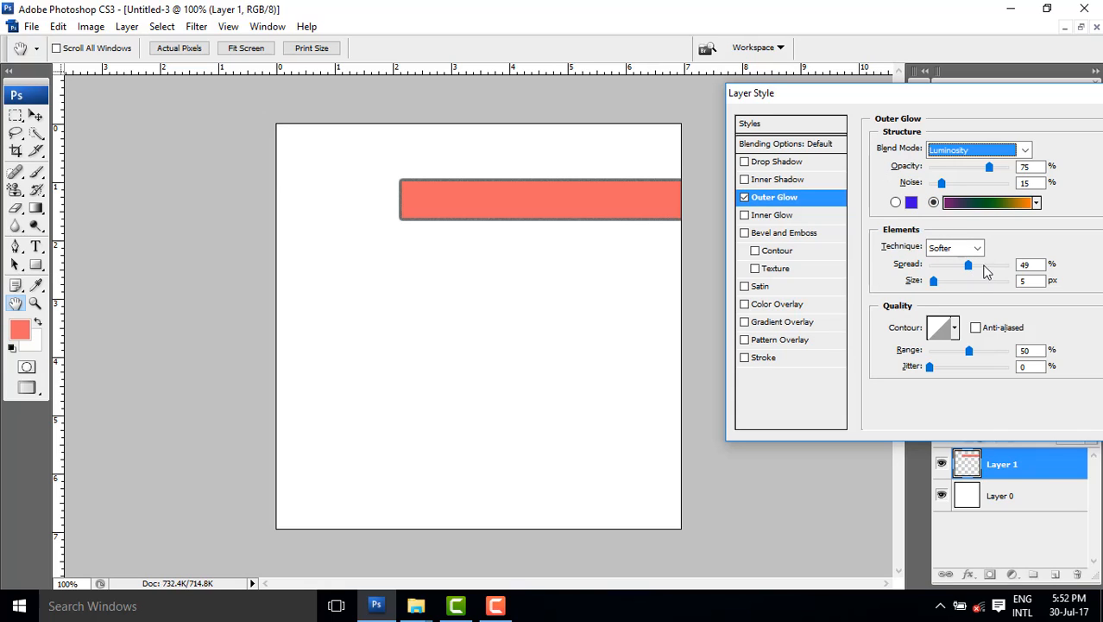
Step: Keep the outer glow's technique at Softer and set its spread to 77% and size to 7 px
left_click(979, 247)
left_click(979, 247)
left_click(979, 247)
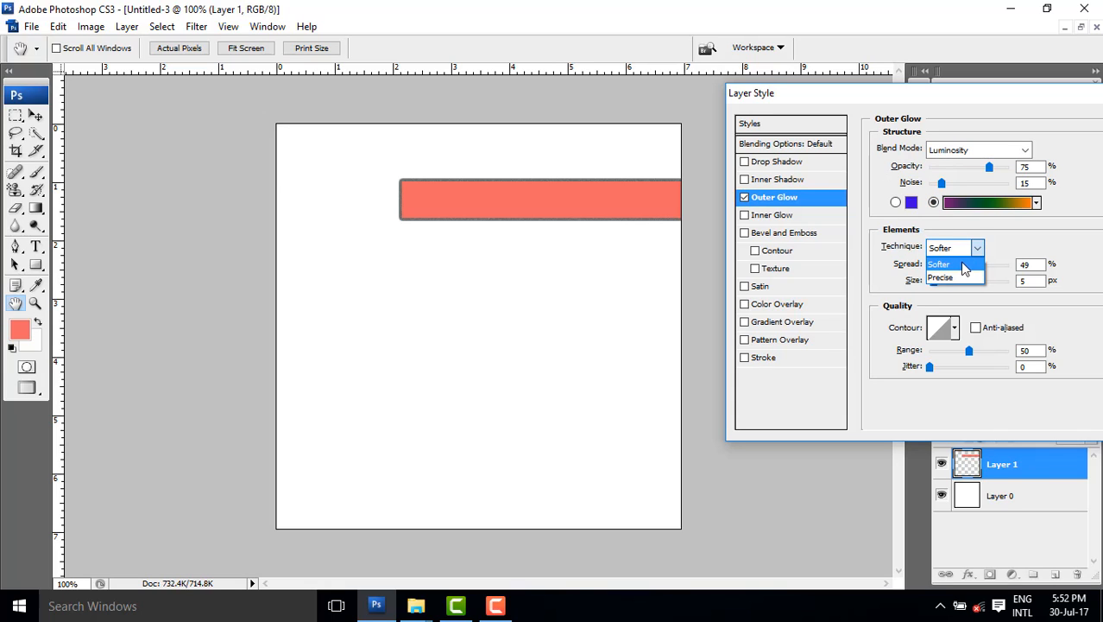
left_click(949, 269)
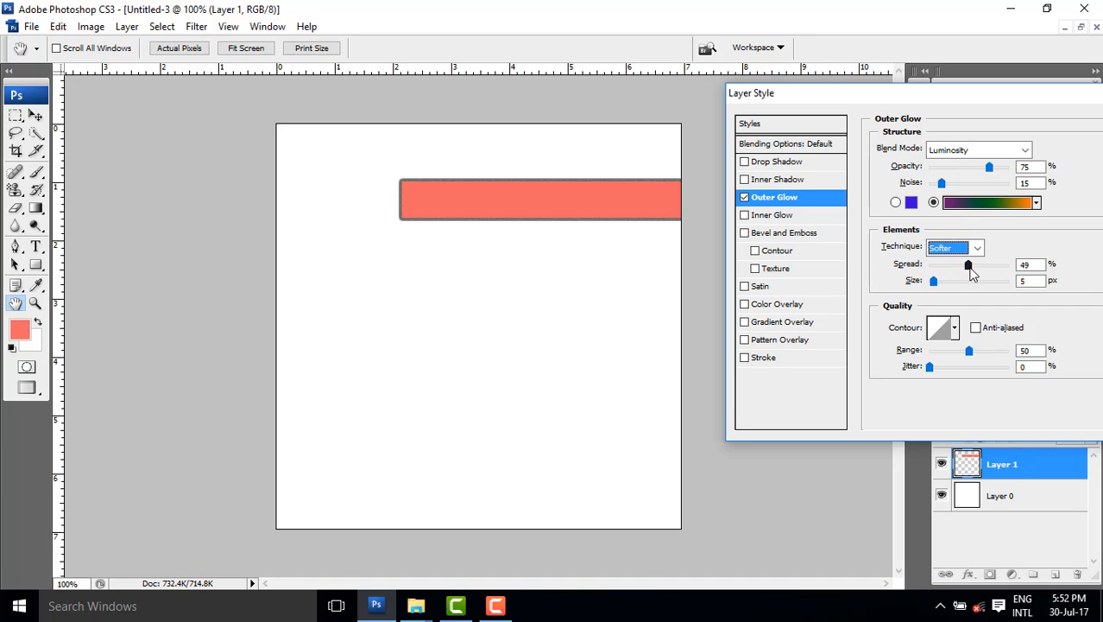
left_click_drag(968, 266, 935, 288)
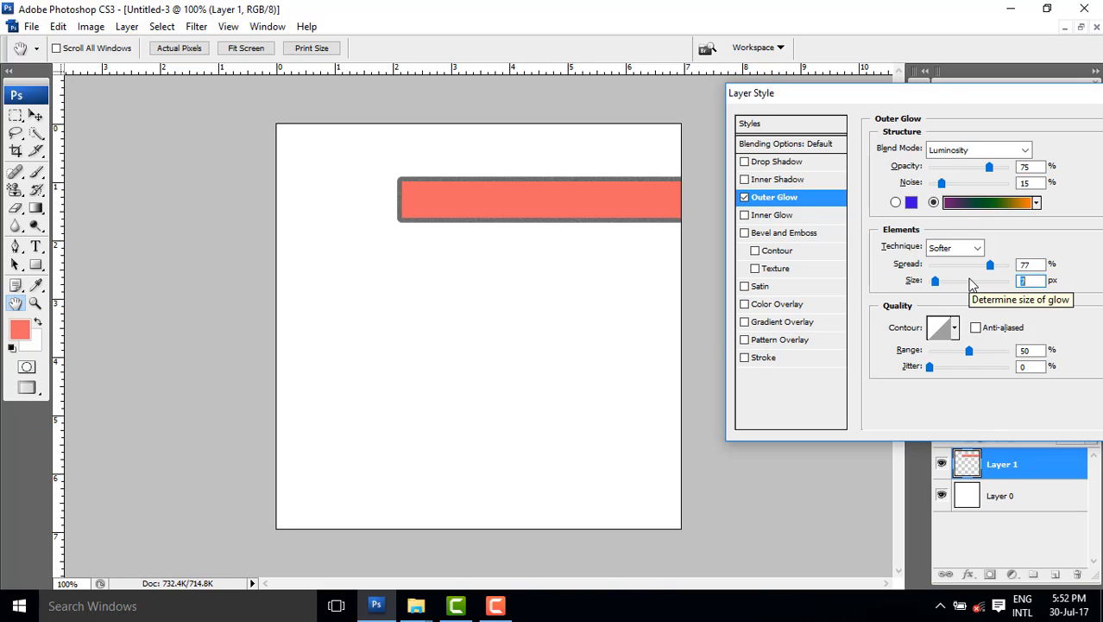
left_click(955, 329)
left_click(955, 331)
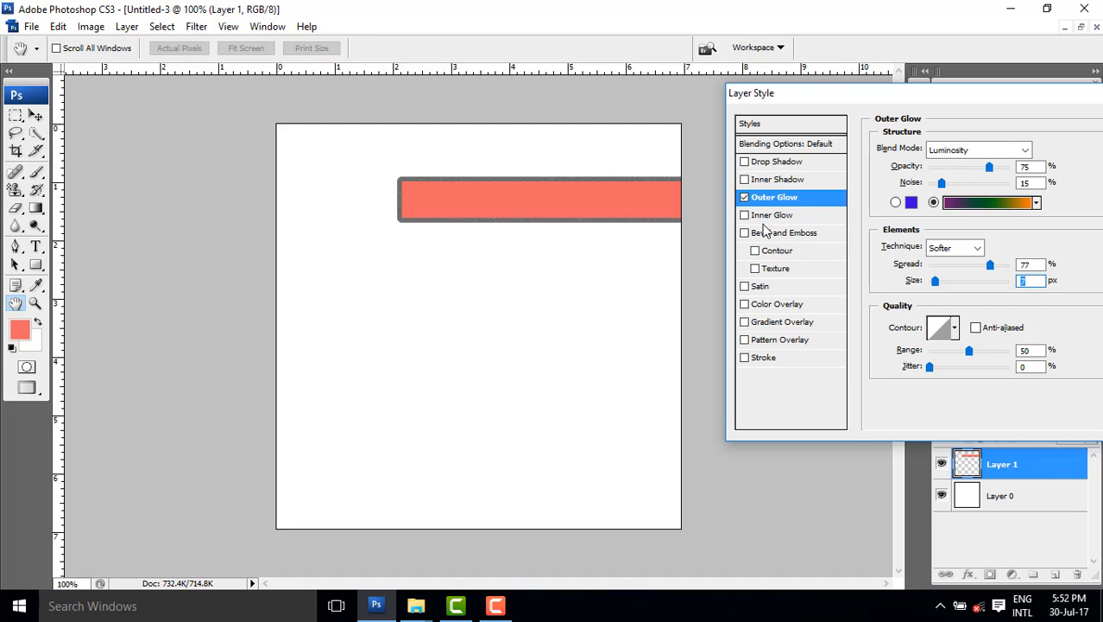
Step: Replace the bar's Outer Glow with an Inner Glow and show the Inner Glow settings
left_click(745, 215)
left_click(744, 196)
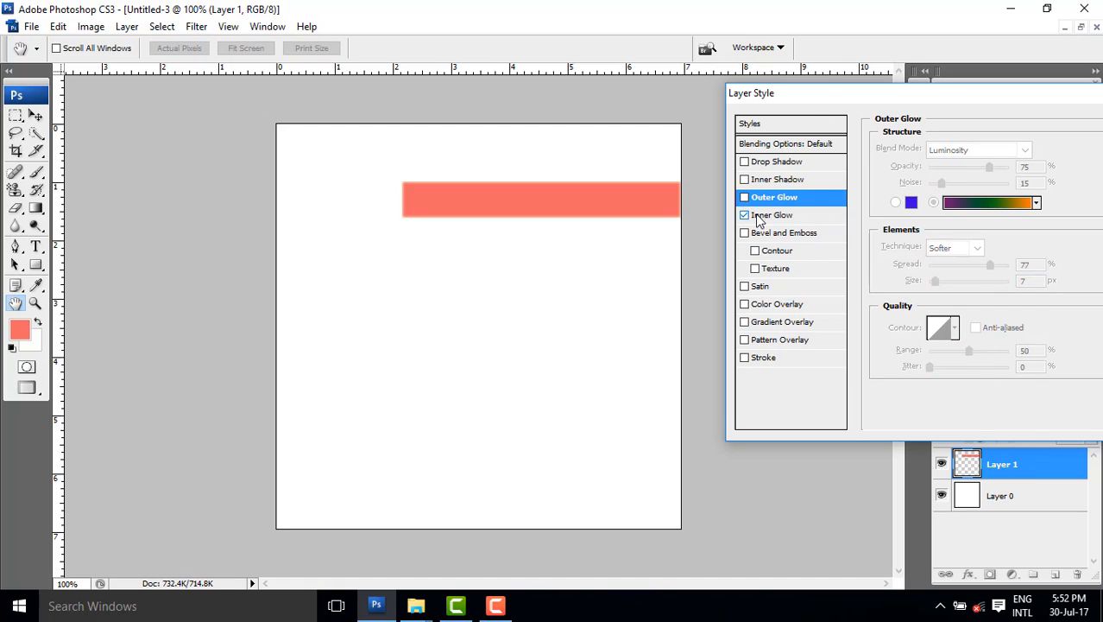
left_click(745, 215)
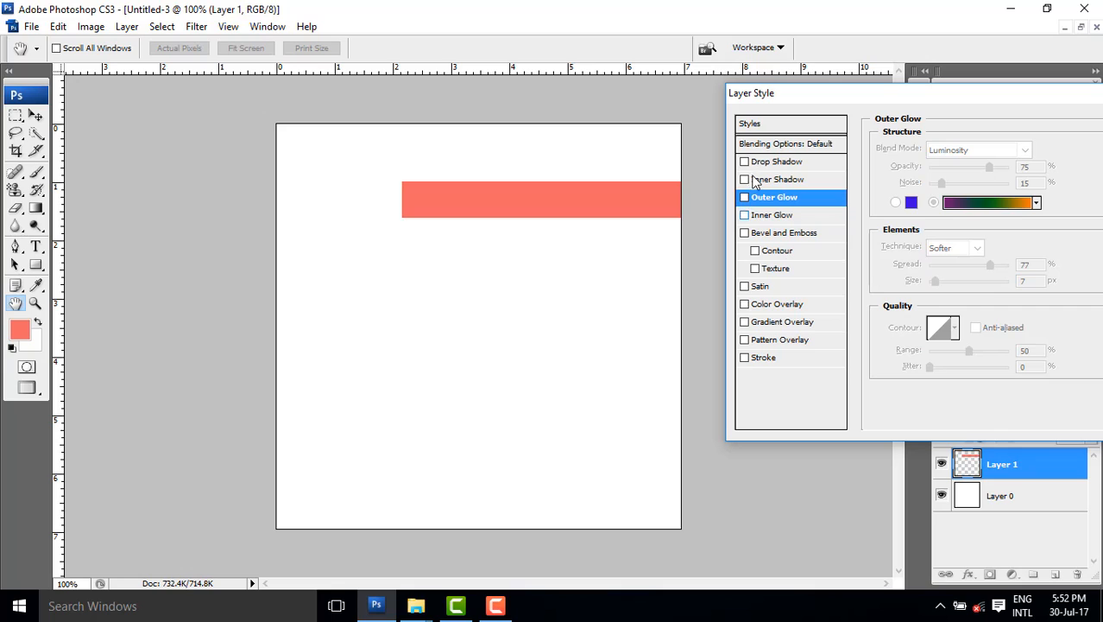
left_click(763, 215)
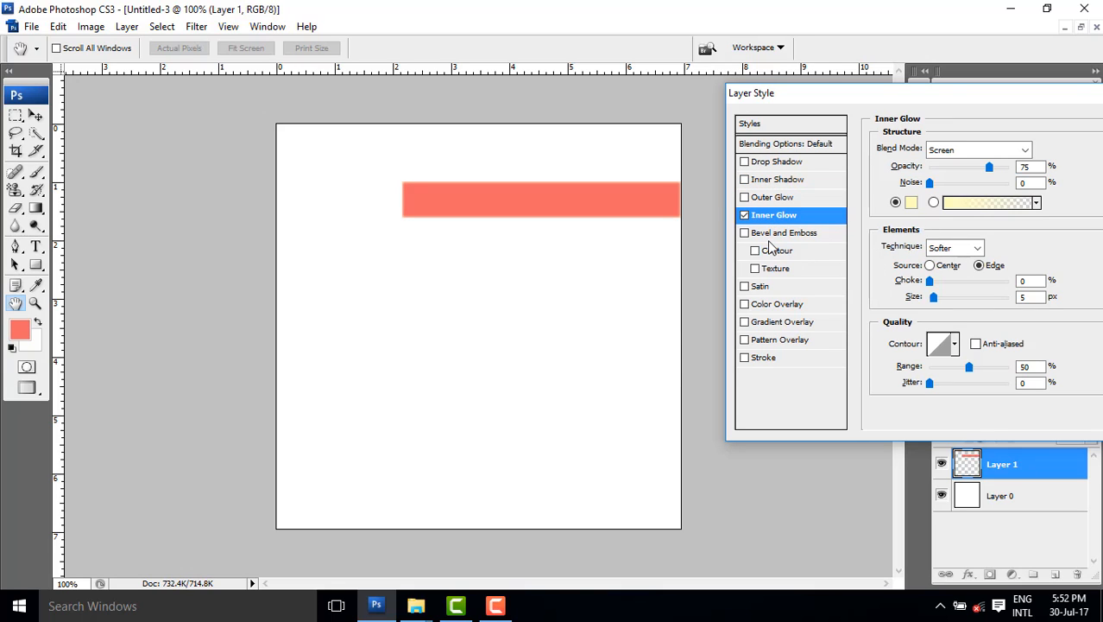
Step: Replace the bar's Inner Glow with Bevel and Emboss using the Emboss style
left_click(744, 215)
left_click(744, 232)
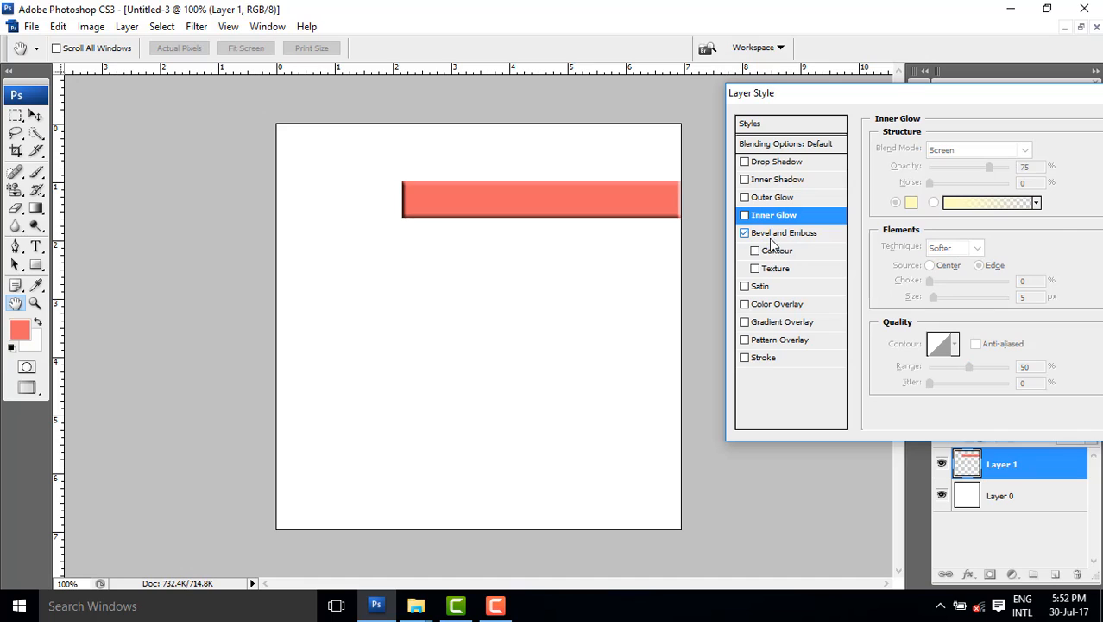
left_click(773, 234)
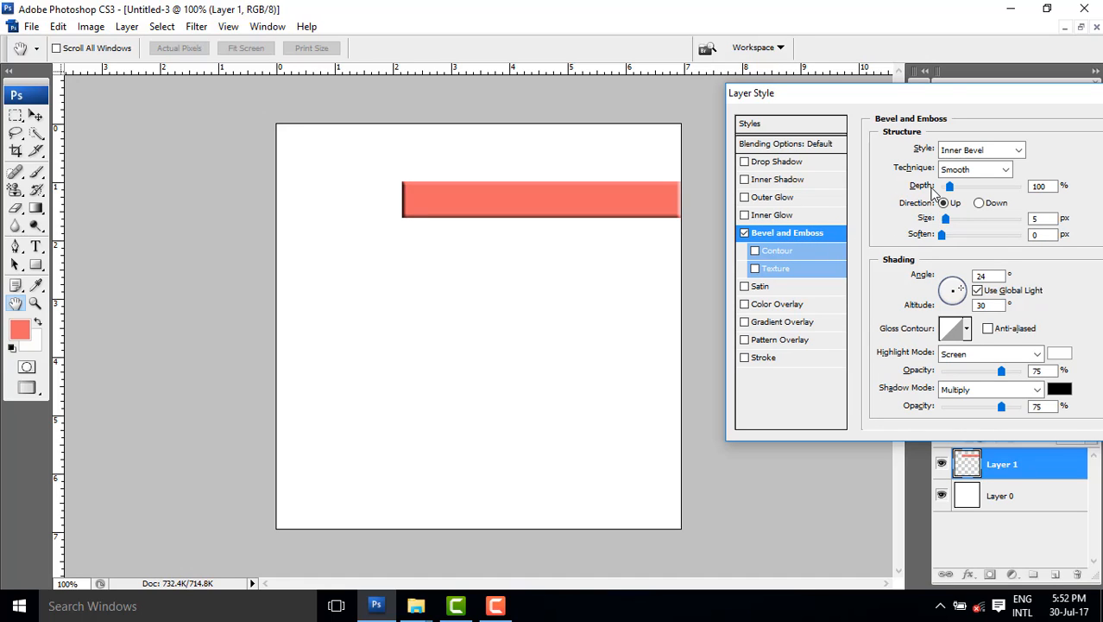
left_click(982, 151)
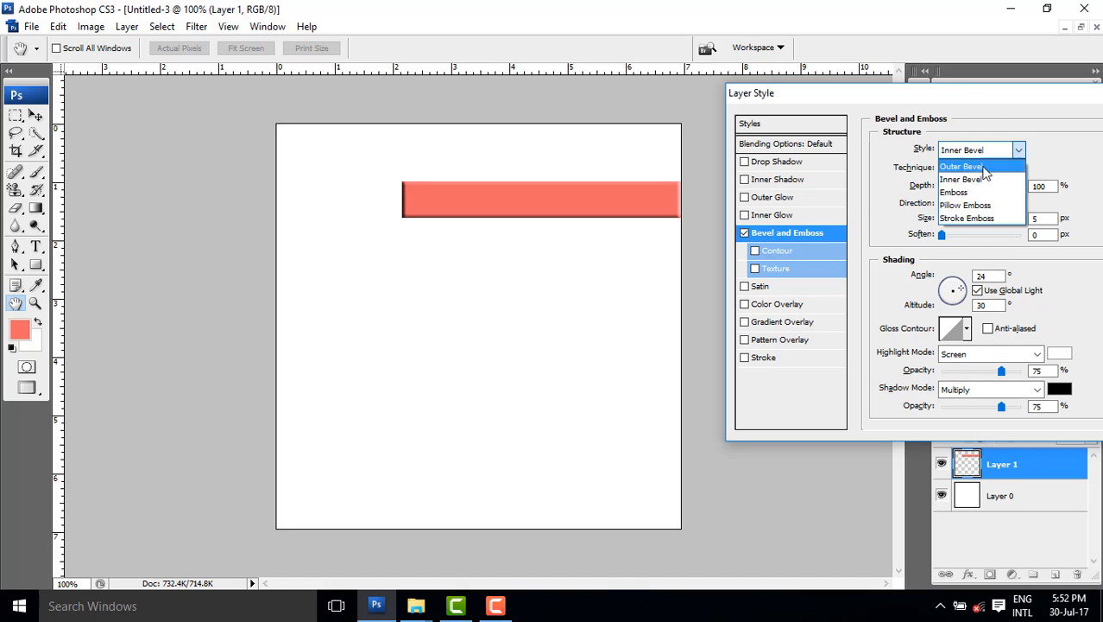
left_click(966, 192)
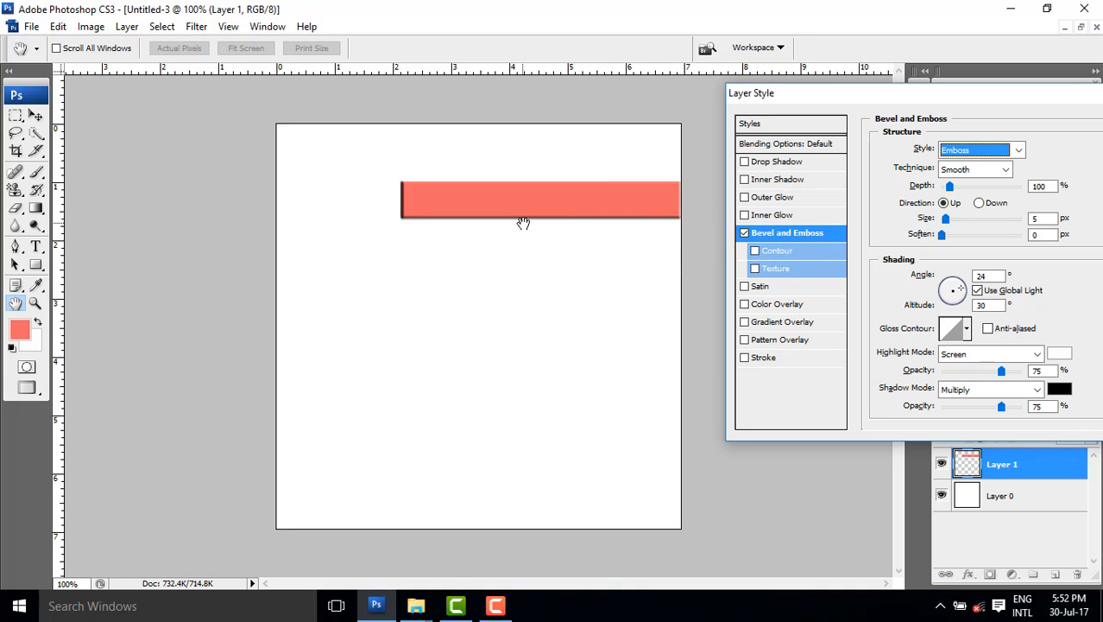
Step: Try Chisel Hard, settle on Chisel Soft, and set the bevel's depth to 256%, size to 7 px, angle to -48° and altitude to 21°
left_click(965, 171)
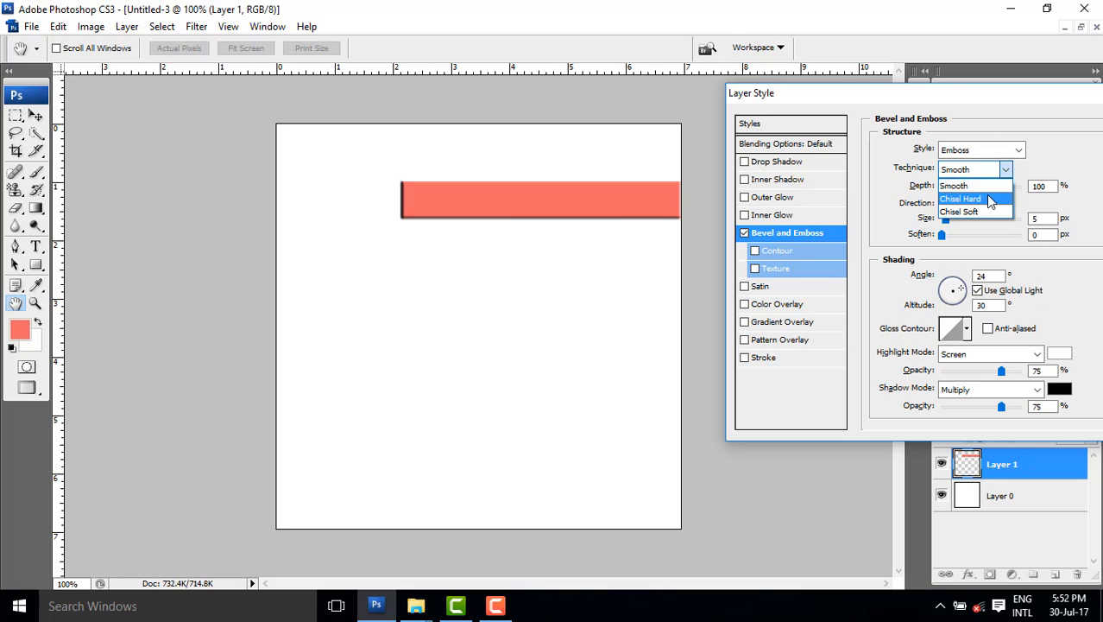
left_click(989, 201)
left_click(964, 171)
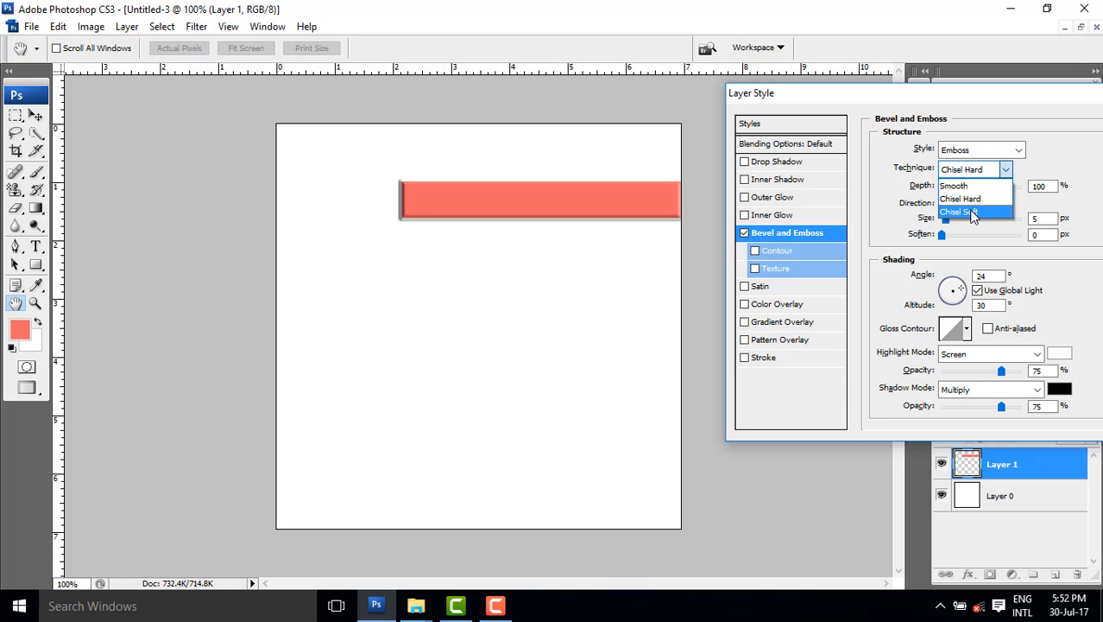
left_click(972, 212)
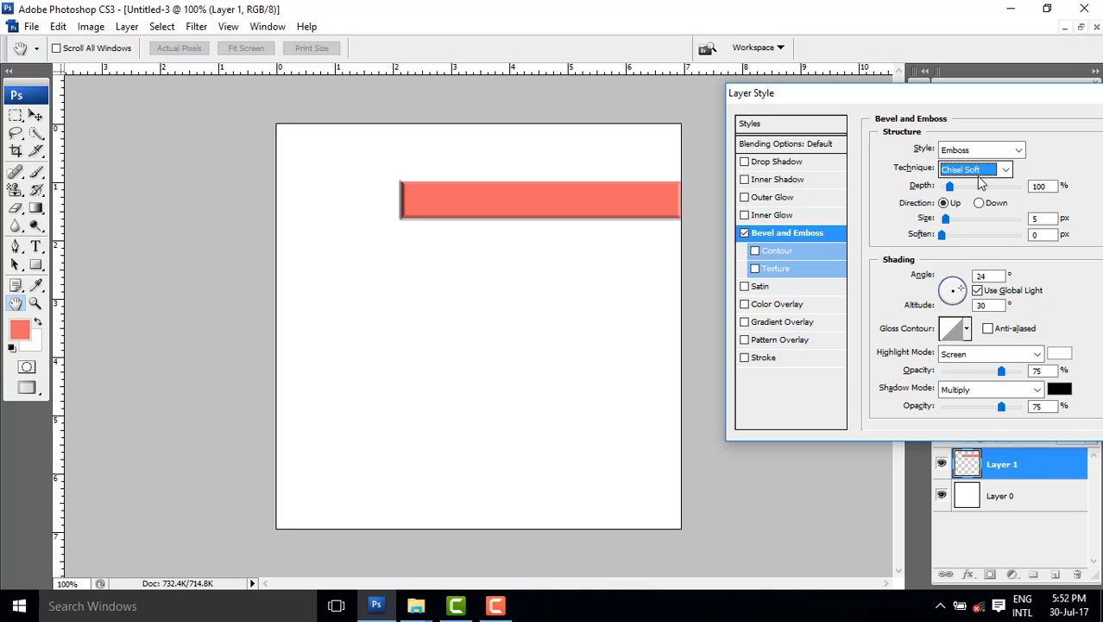
left_click_drag(951, 187, 948, 219)
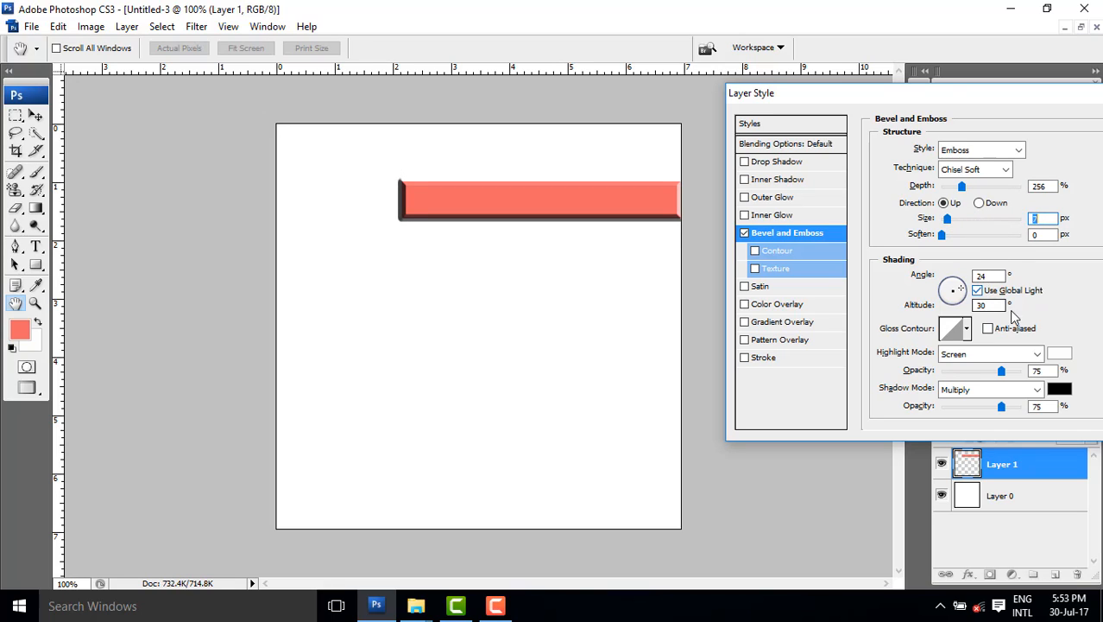
mouse_move(957, 298)
left_mouse_down()
mouse_move(960, 287)
mouse_move(950, 304)
mouse_move(965, 302)
mouse_move(967, 290)
mouse_move(950, 288)
mouse_move(947, 302)
mouse_move(972, 305)
mouse_move(960, 290)
mouse_move(965, 301)
left_mouse_up()
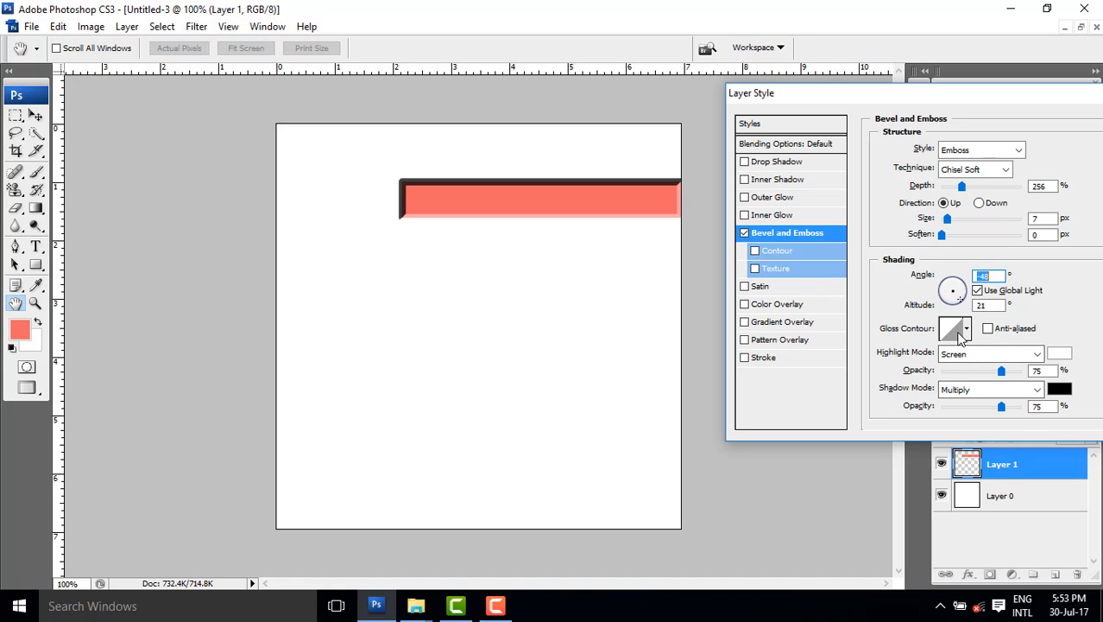
left_click(959, 333)
left_click_drag(511, 236, 520, 245)
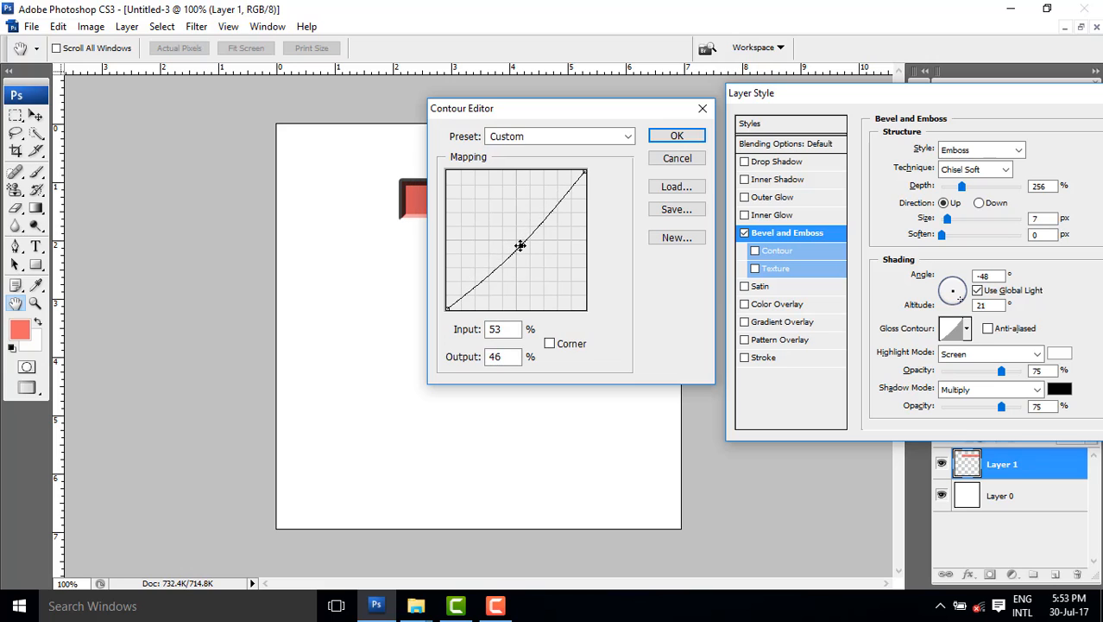
left_click_drag(540, 114, 879, 127)
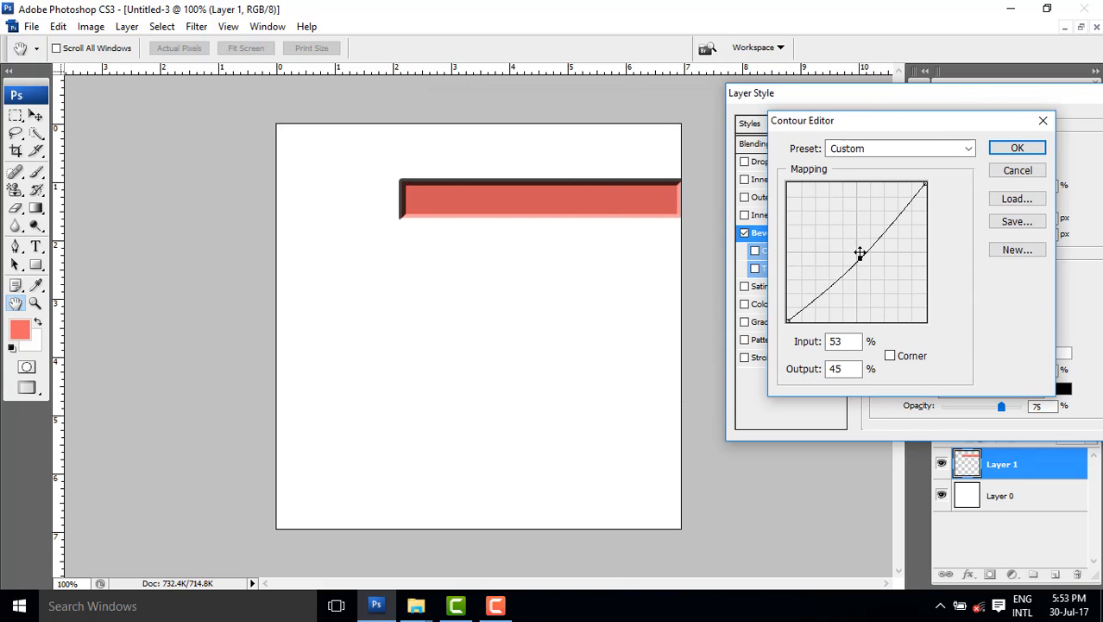
left_click_drag(860, 253, 836, 234)
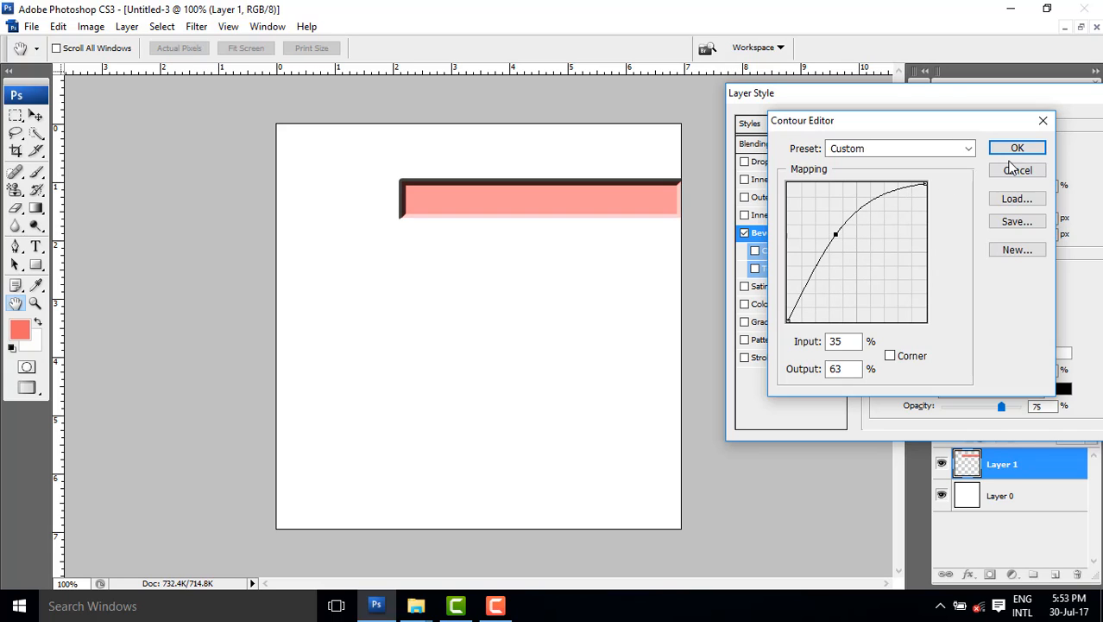
left_click(1009, 169)
Step: Try several gloss contour presets on the bevel and keep the rounded convex curve that starts the second row
left_click(967, 328)
left_click(952, 364)
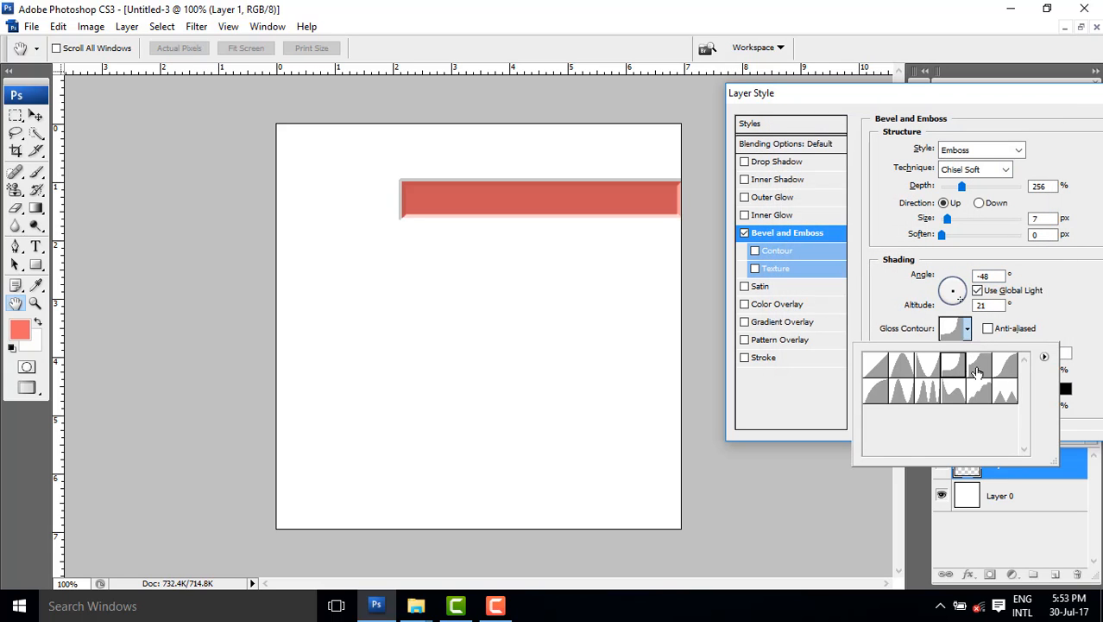
left_click(1005, 364)
left_click(982, 397)
left_click(952, 395)
left_click(903, 394)
left_click(880, 393)
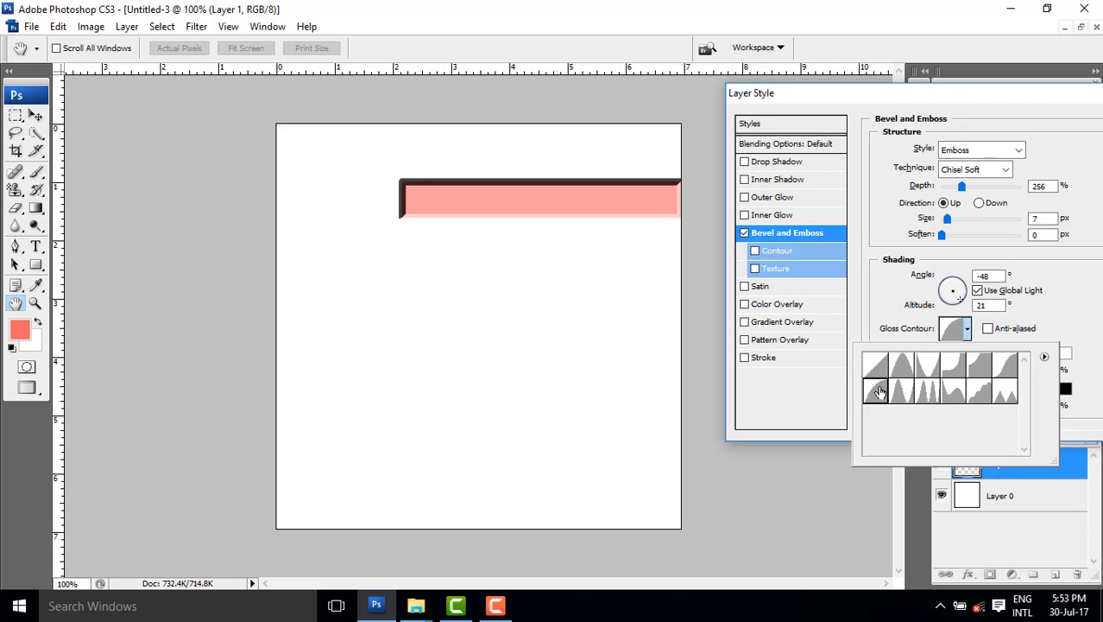
left_click(909, 335)
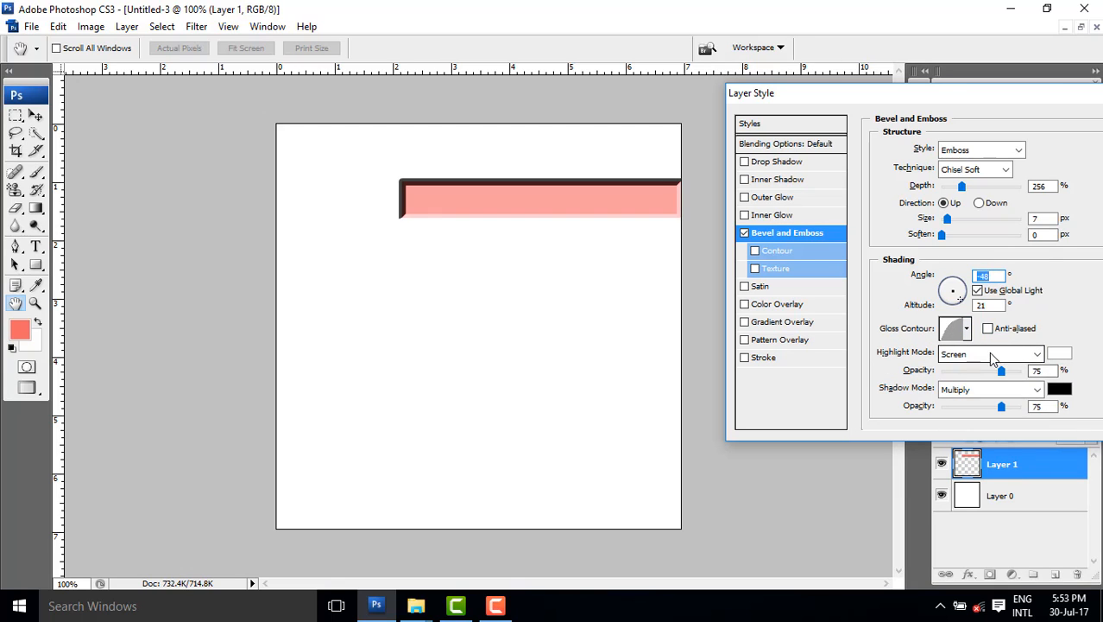
Step: Set the bevel's highlight mode to Darken and cycle through the following modes, leaving it on Difference
left_click(990, 354)
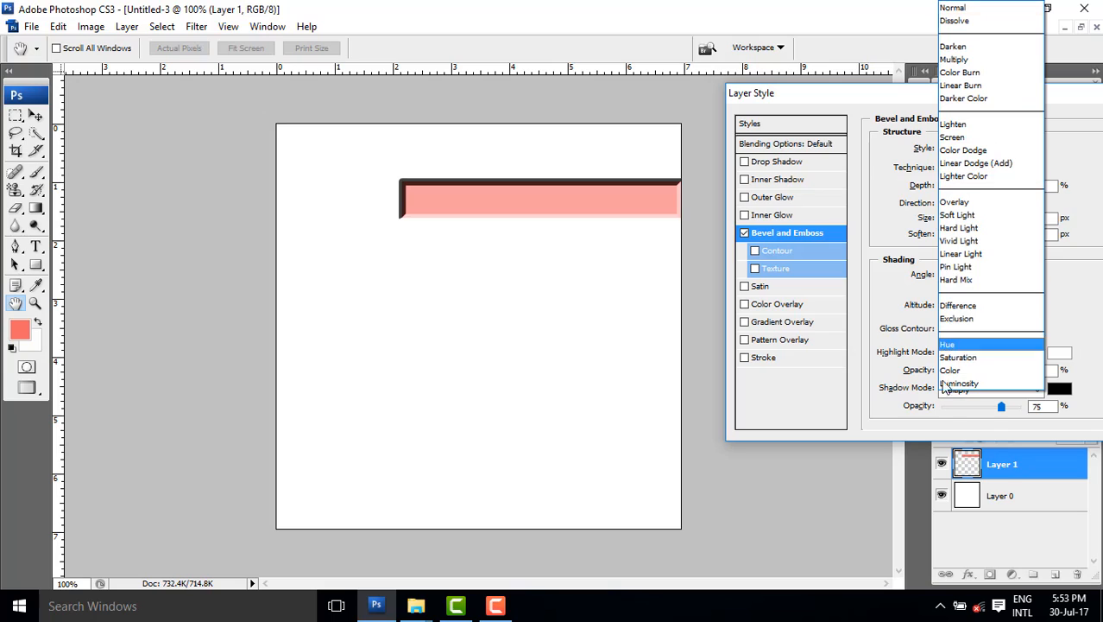
left_click(973, 49)
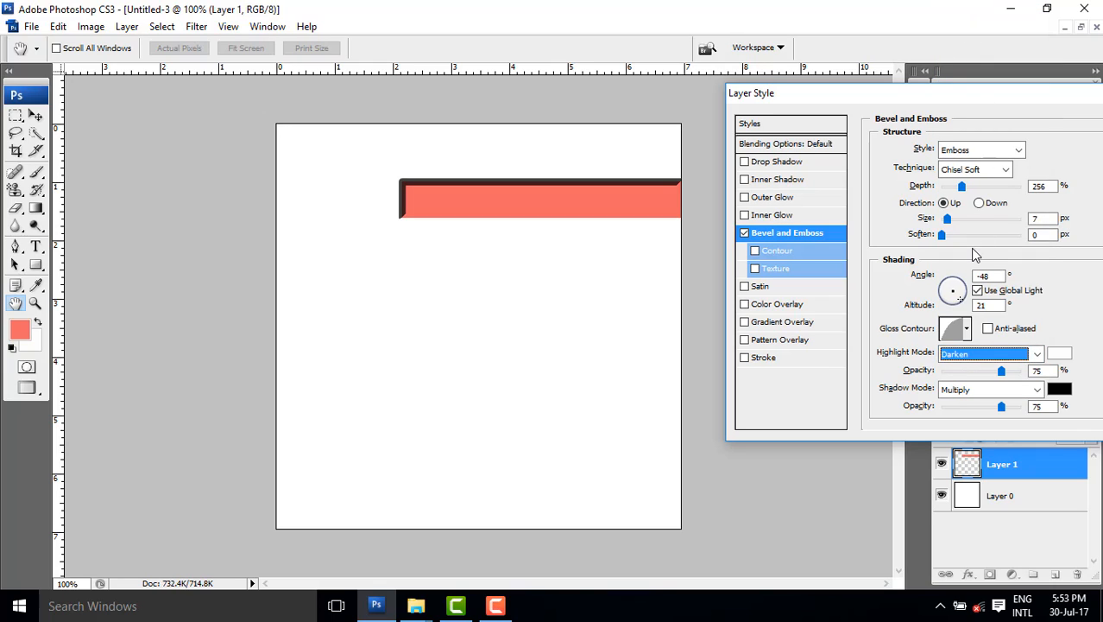
key("Down")
key("Down")
key("Down")
key("Down")
key("Down")
key("Down")
key("Down")
key("Down")
key("Down")
key("Down")
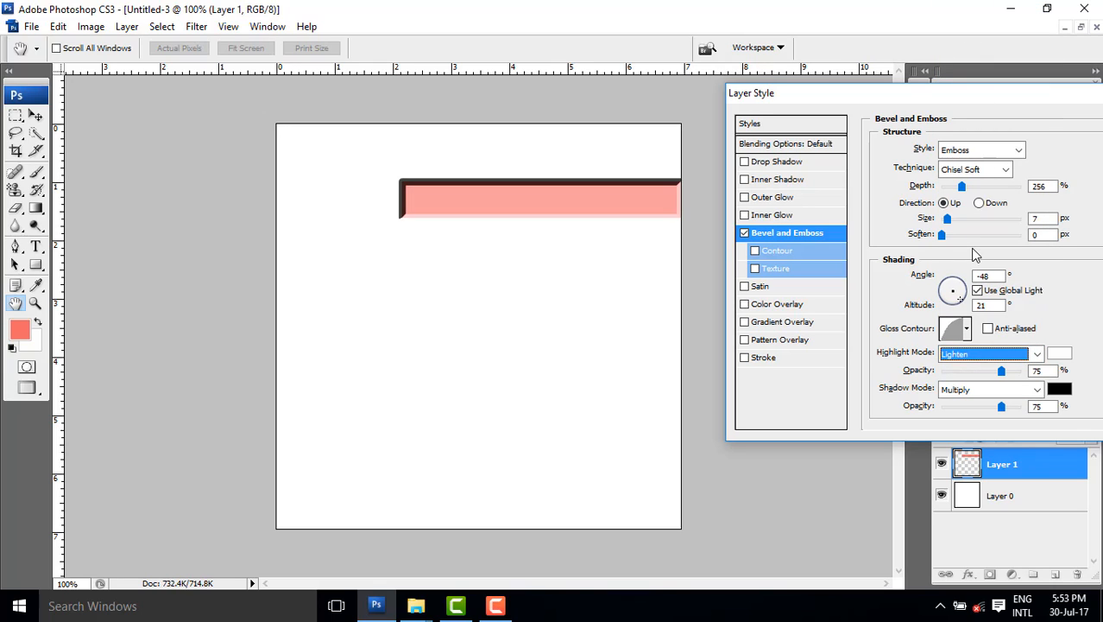
key("Down")
key("Down")
key("Down")
key("Down")
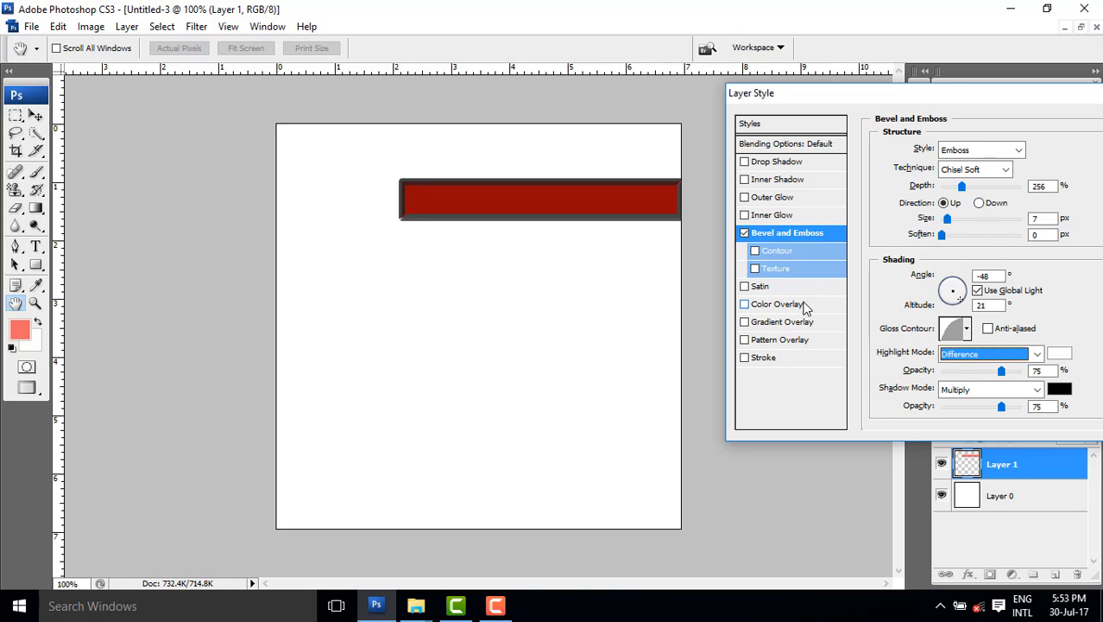
Step: Enable the bevel's Texture and Contour options and adjust the contour's range slightly
left_click(755, 269)
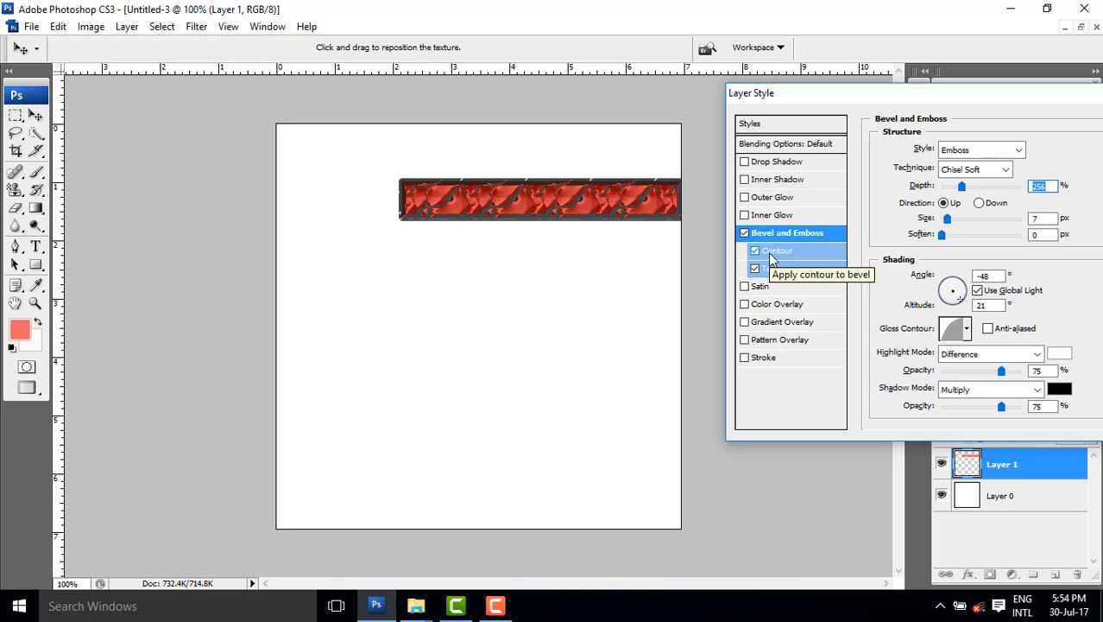
left_click(815, 253)
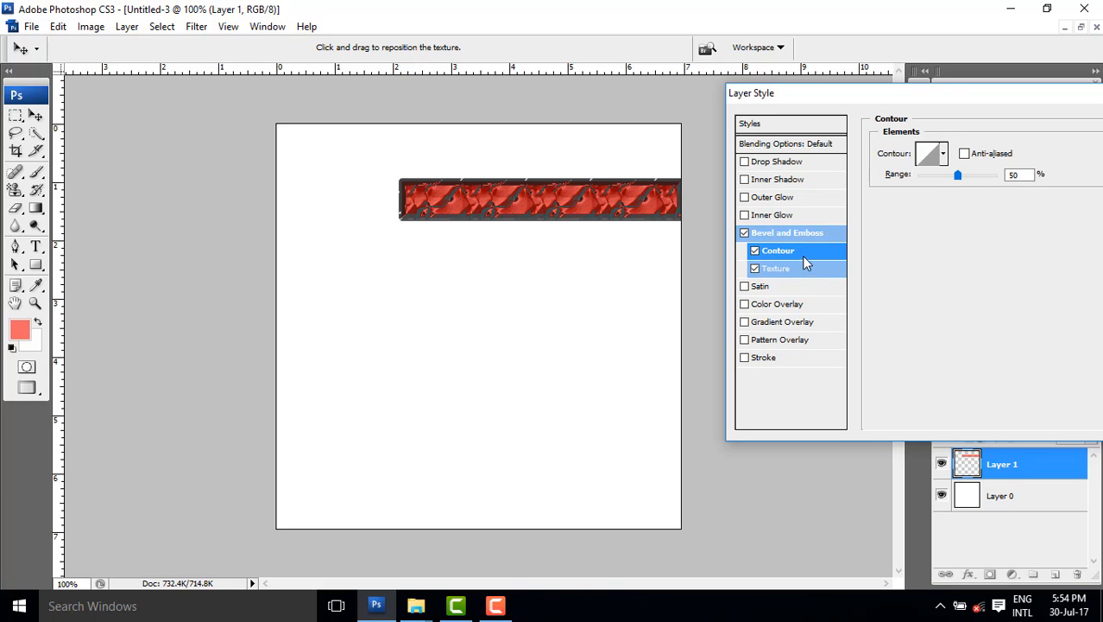
mouse_move(958, 175)
left_mouse_down()
mouse_move(983, 177)
mouse_move(960, 177)
left_mouse_up()
Step: Try the red, magenta, cyan and green patterns as the bevel's texture, leaving the first green pattern of the last row selected
left_click(800, 275)
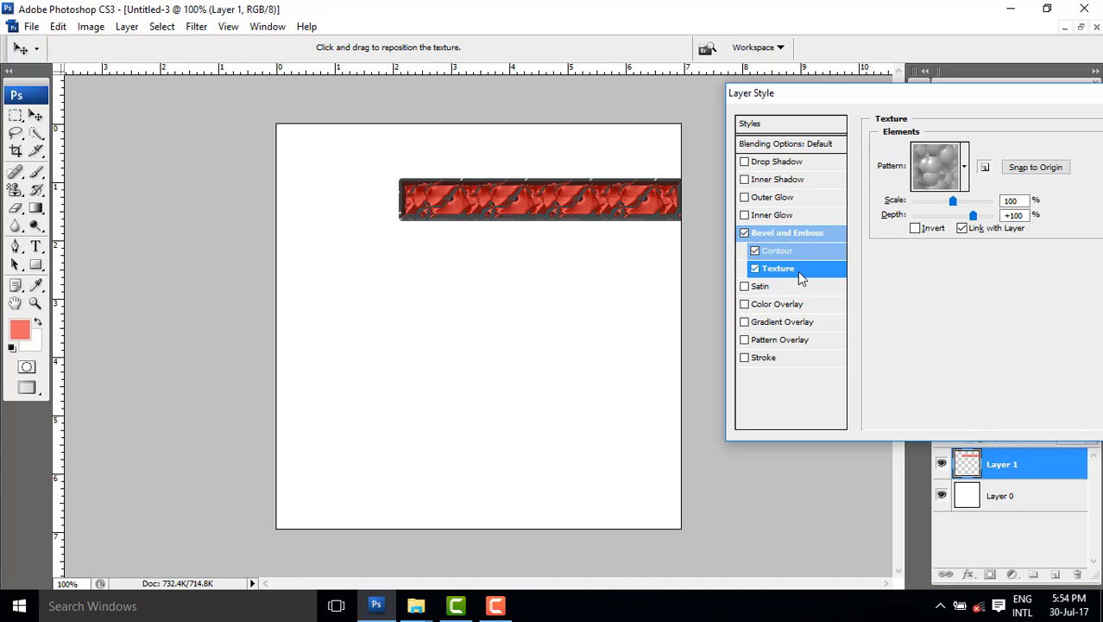
left_click(964, 167)
left_click(910, 295)
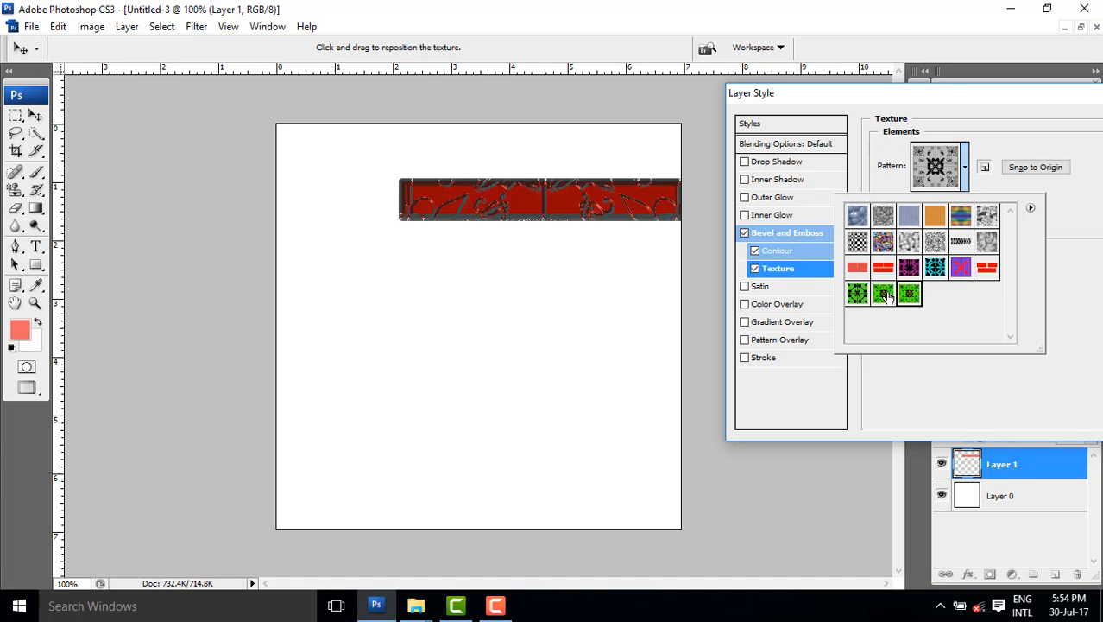
left_click(858, 295)
left_click(889, 298)
left_click(911, 296)
left_click(911, 270)
left_click(883, 269)
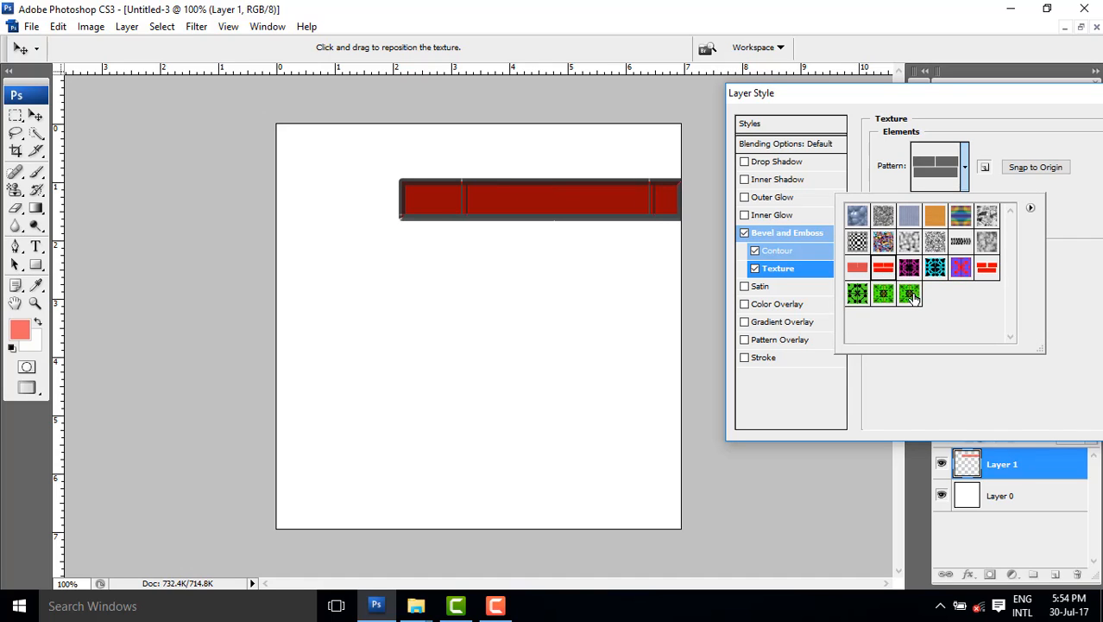
left_click(883, 294)
left_click(893, 279)
left_click(909, 269)
left_click(964, 272)
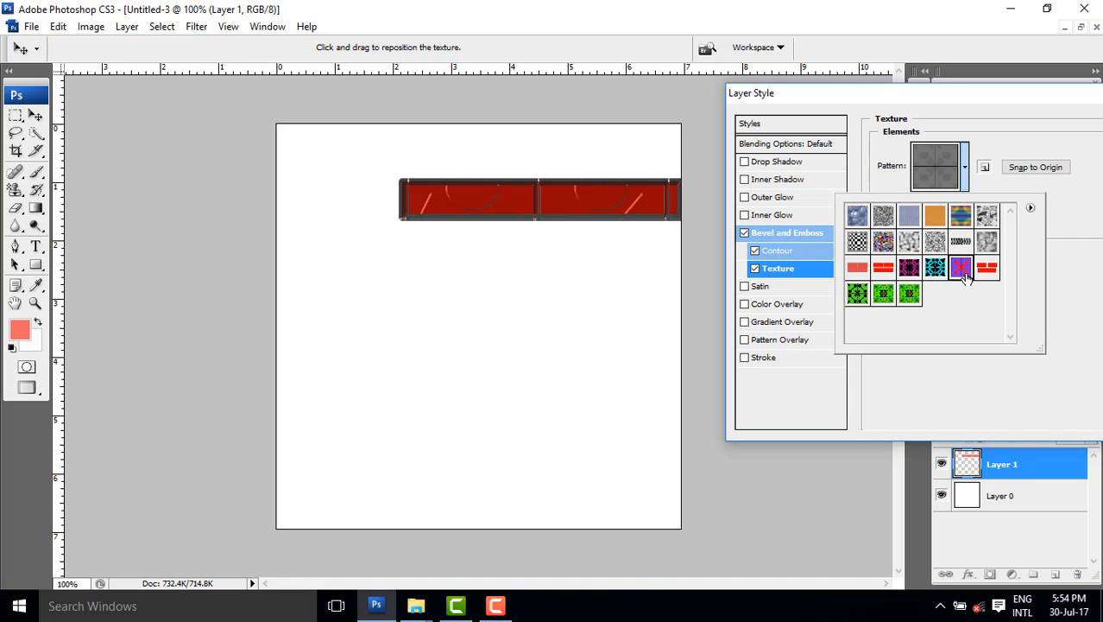
left_click(934, 270)
left_click(907, 271)
left_click(908, 294)
left_click(884, 295)
left_click(859, 295)
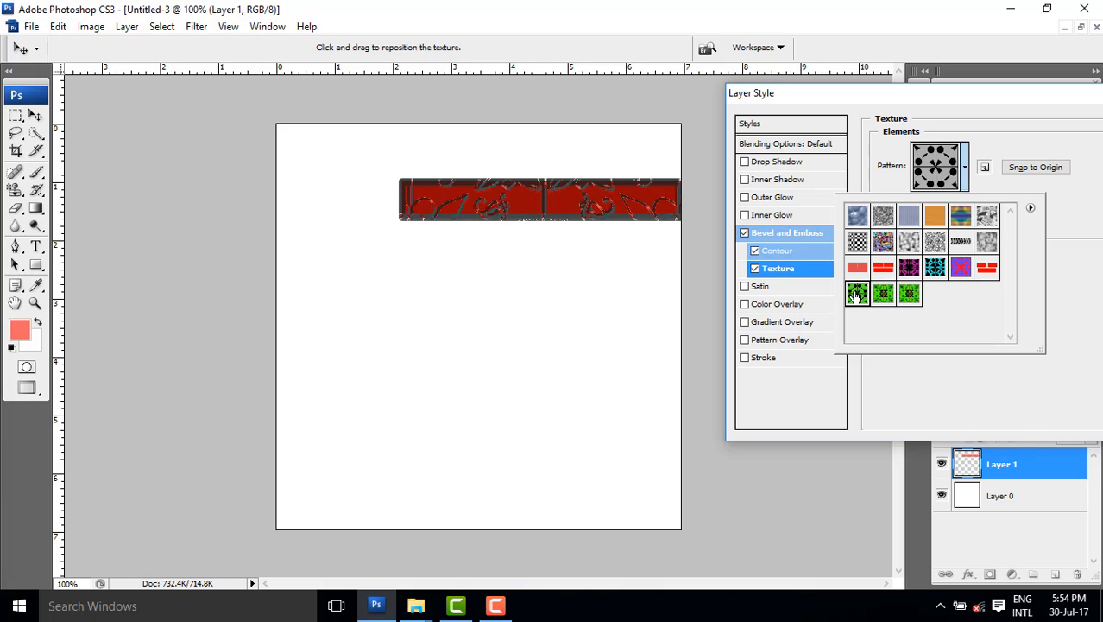
left_click(860, 270)
left_click(880, 274)
left_click(911, 271)
left_click(936, 271)
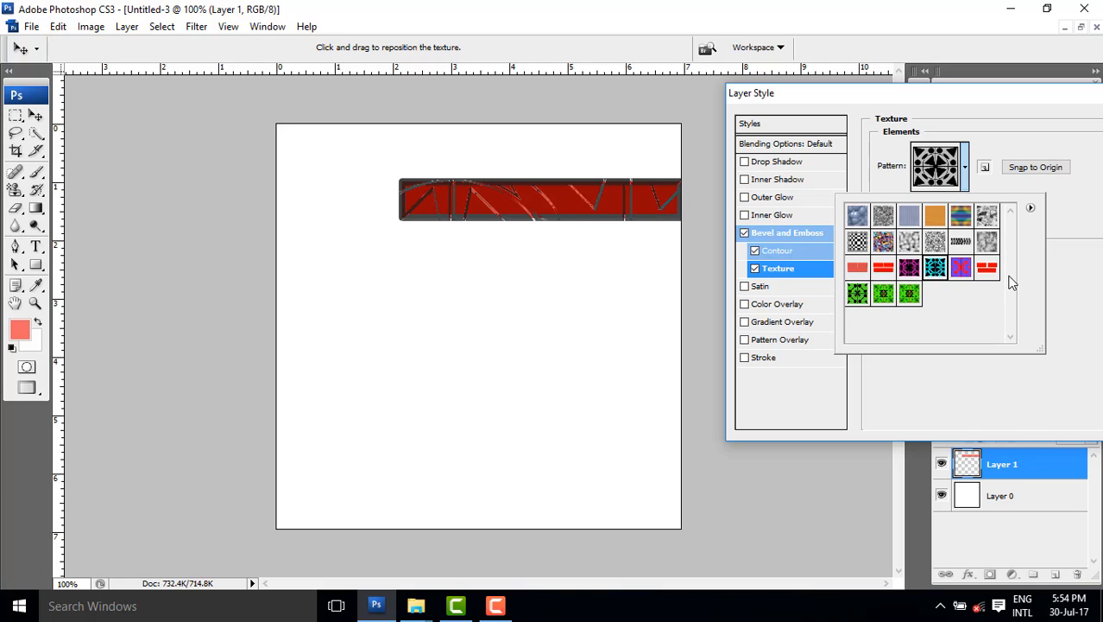
left_click(909, 297)
left_click(858, 294)
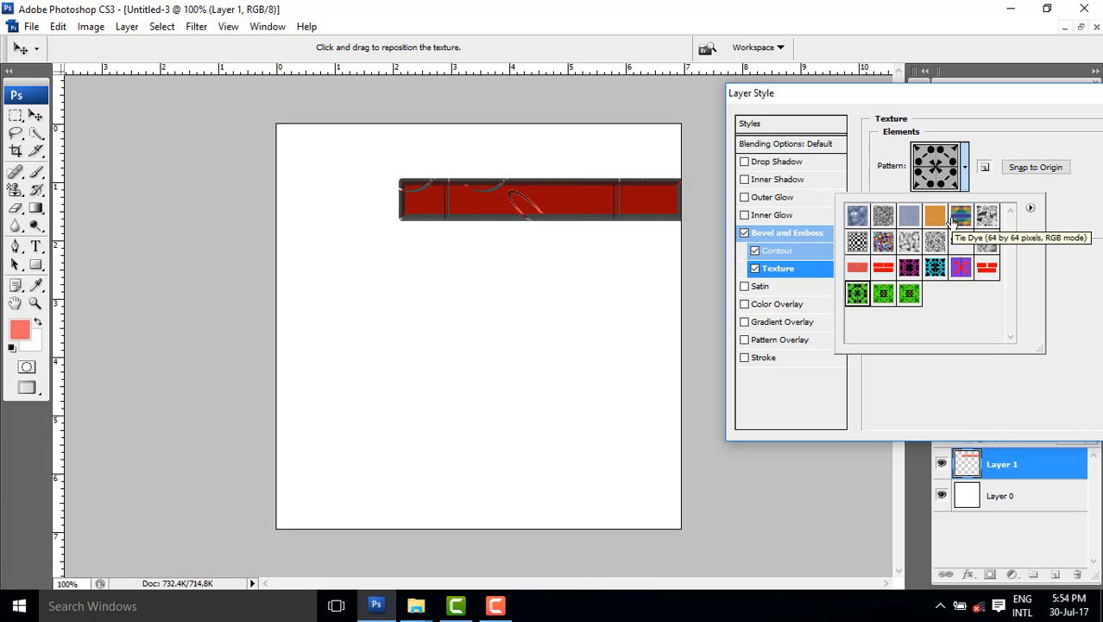
Step: Turn off Texture, Contour and Bevel and Emboss on the bar's layer, and enable the Satin effect
left_click(755, 267)
left_click(755, 251)
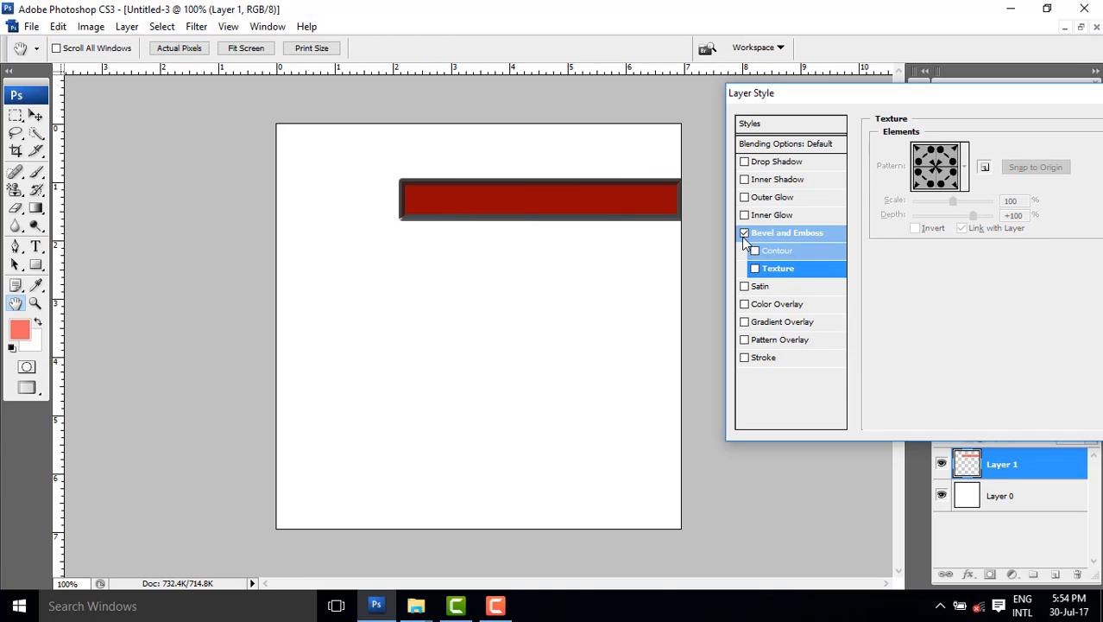
left_click(744, 232)
left_click(745, 286)
left_click(764, 285)
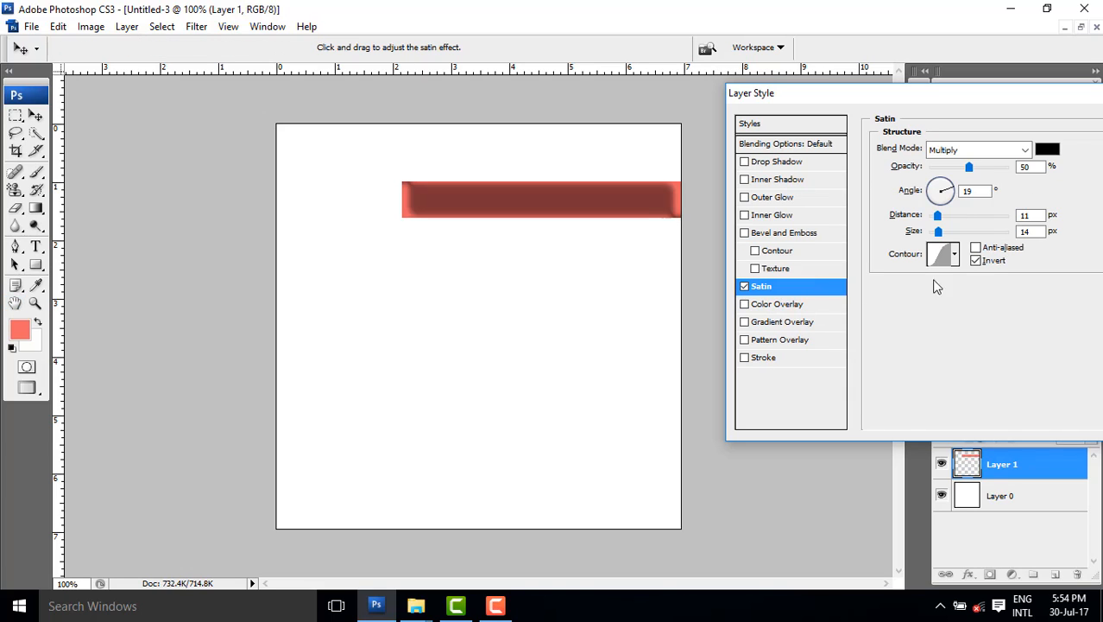
Step: Give the satin a purple colour, 100% opacity, a -118° angle, 44 px distance and 21 px size
mouse_move(979, 169)
left_mouse_down()
mouse_move(997, 169)
mouse_move(948, 169)
mouse_move(986, 168)
left_mouse_up()
left_click(1046, 151)
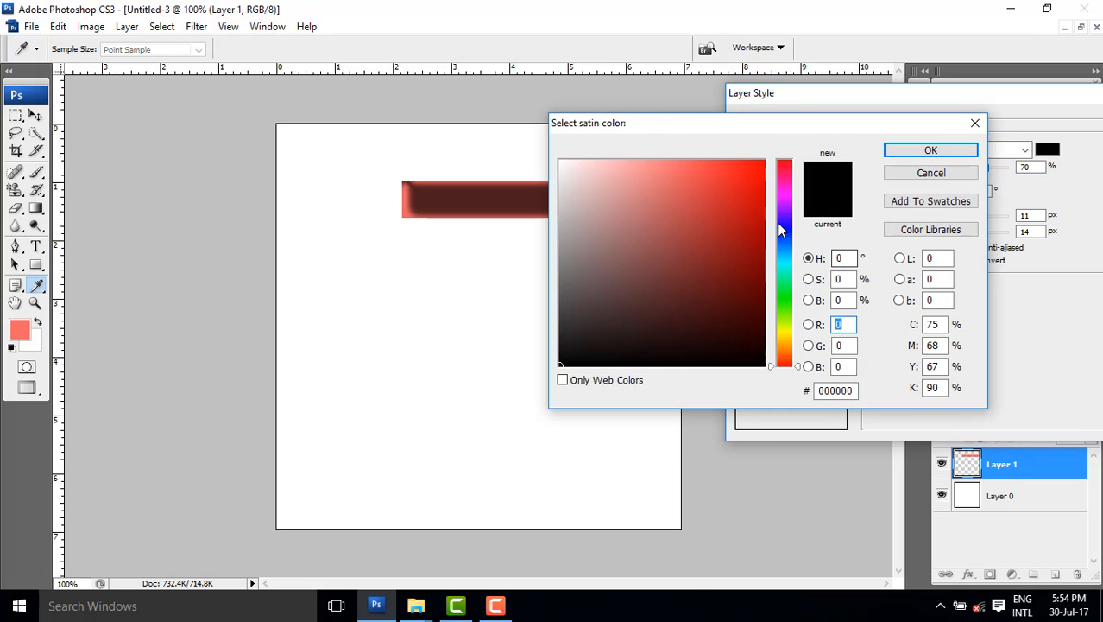
left_click_drag(777, 223, 782, 204)
left_click(755, 174)
left_click(951, 148)
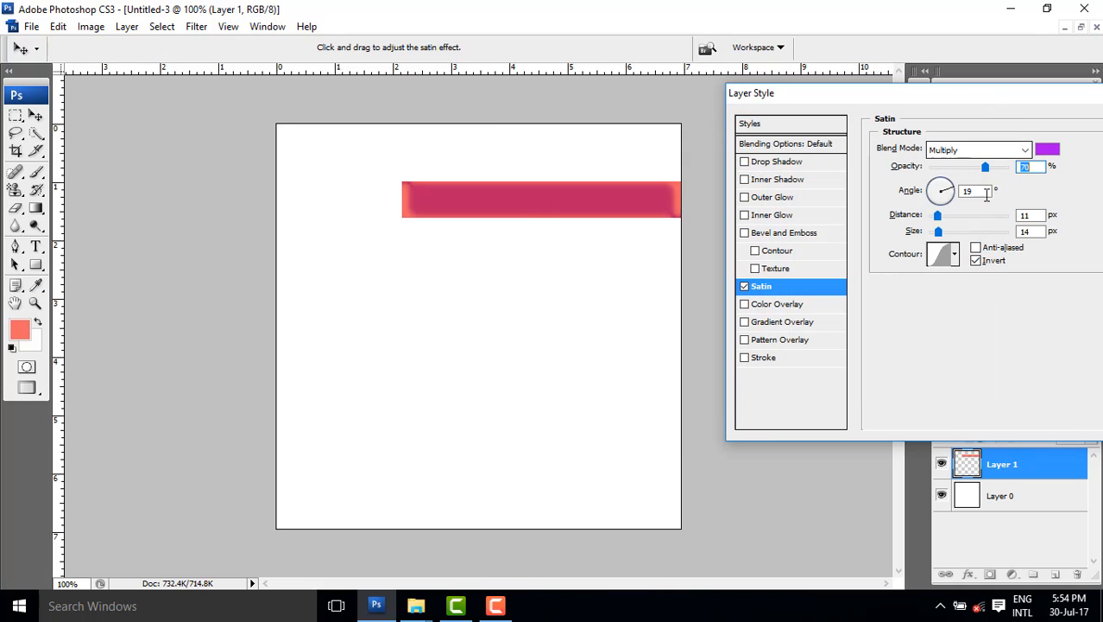
mouse_move(986, 167)
left_mouse_down()
mouse_move(1010, 180)
mouse_move(976, 183)
mouse_move(1020, 187)
left_mouse_up()
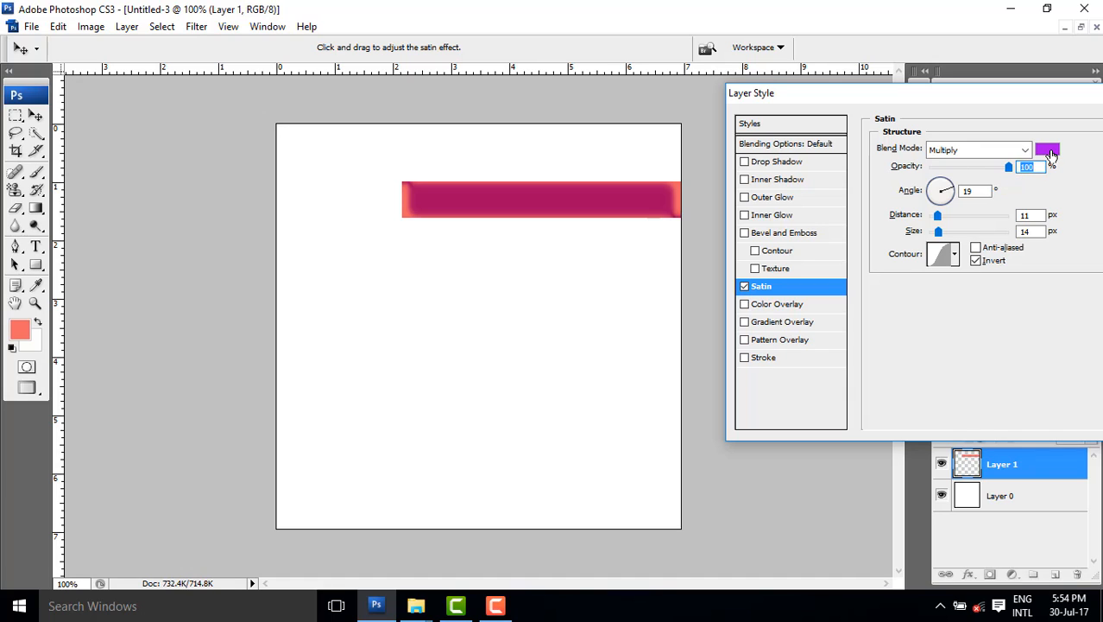
mouse_move(949, 192)
left_mouse_down()
mouse_move(946, 181)
mouse_move(932, 197)
mouse_move(940, 214)
mouse_move(941, 203)
mouse_move(976, 215)
mouse_move(941, 231)
left_mouse_up()
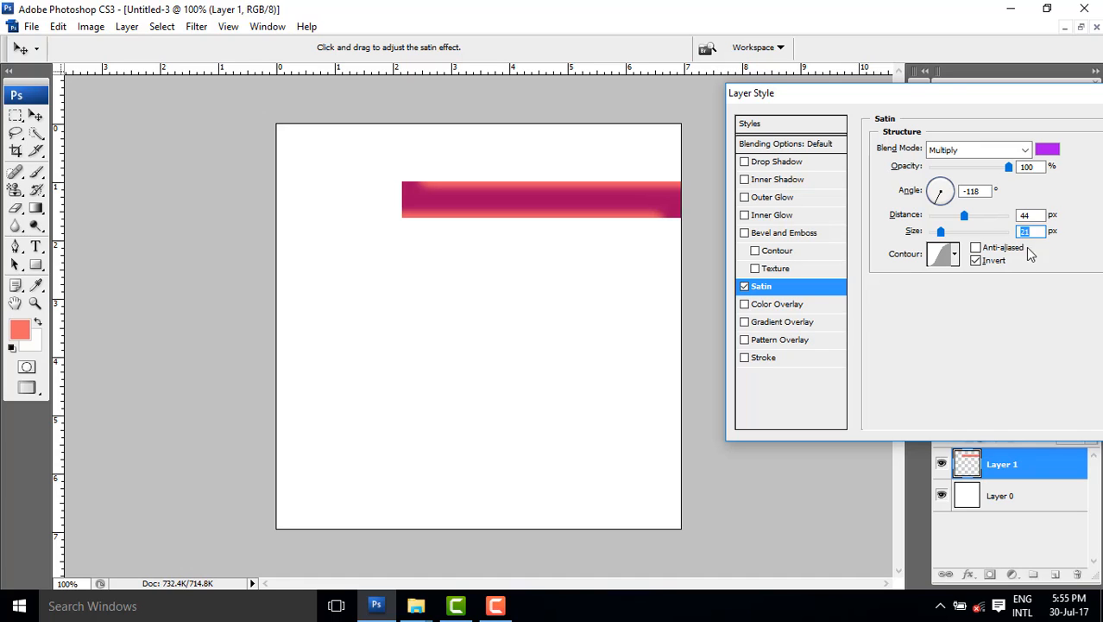
Step: Replace the Satin effect with a Color Overlay in blue-violet 430dce at 100% opacity
left_click(745, 286)
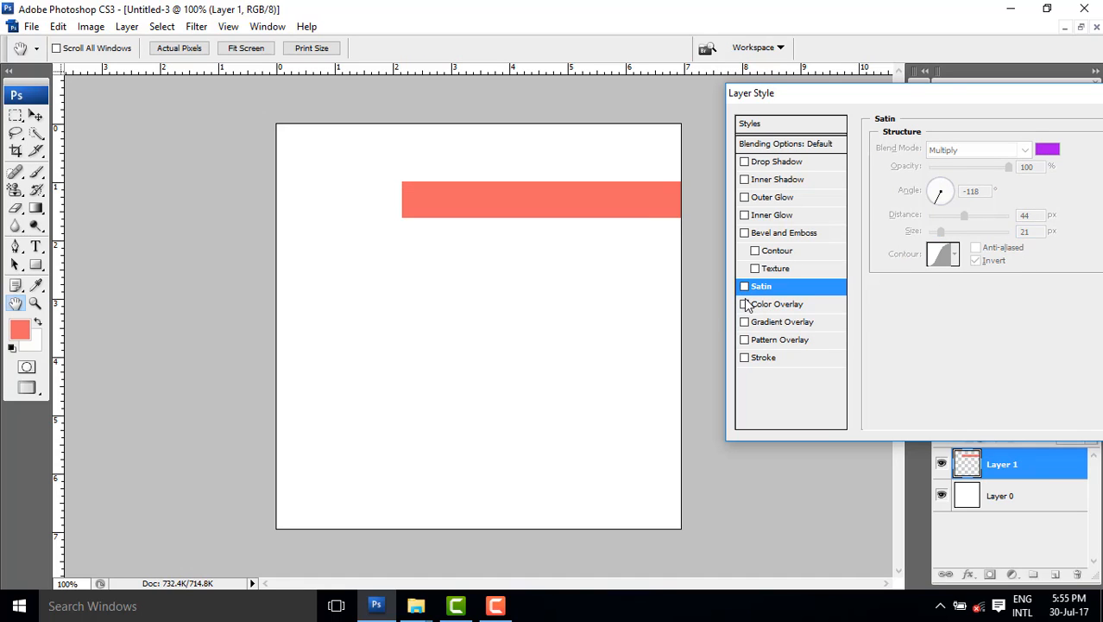
left_click(744, 304)
left_click(792, 307)
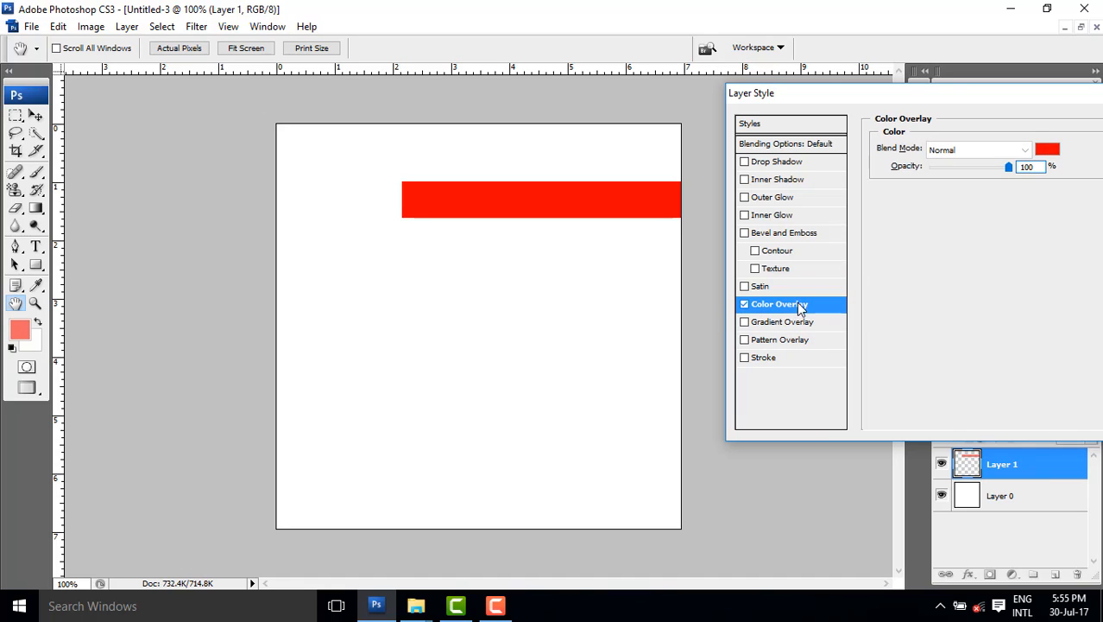
left_click(1047, 149)
left_click(784, 218)
left_click(752, 199)
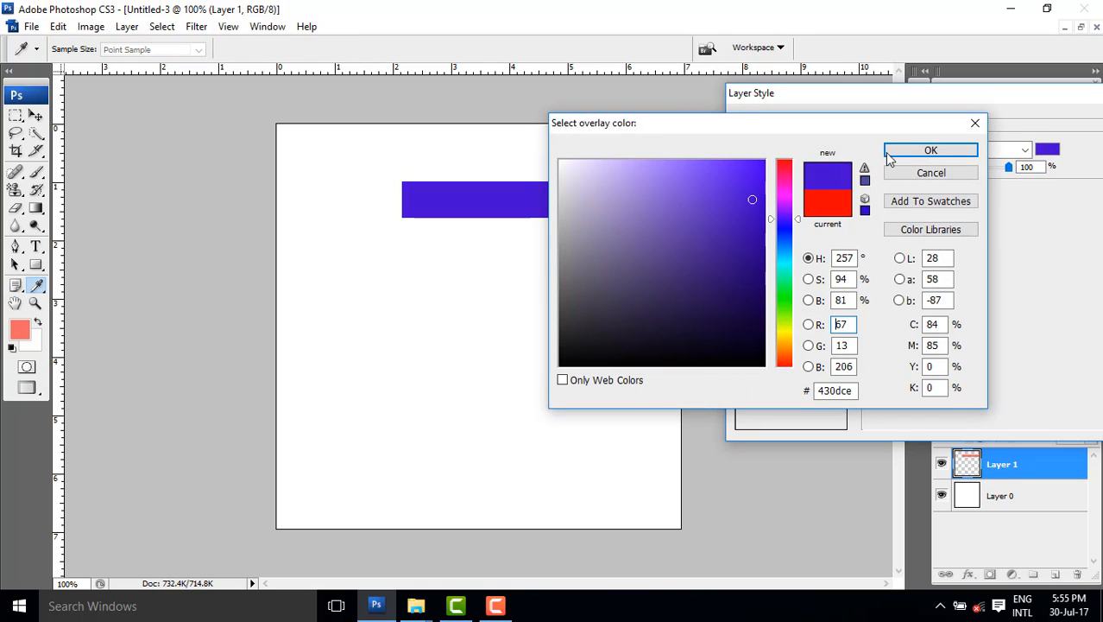
left_click(889, 154)
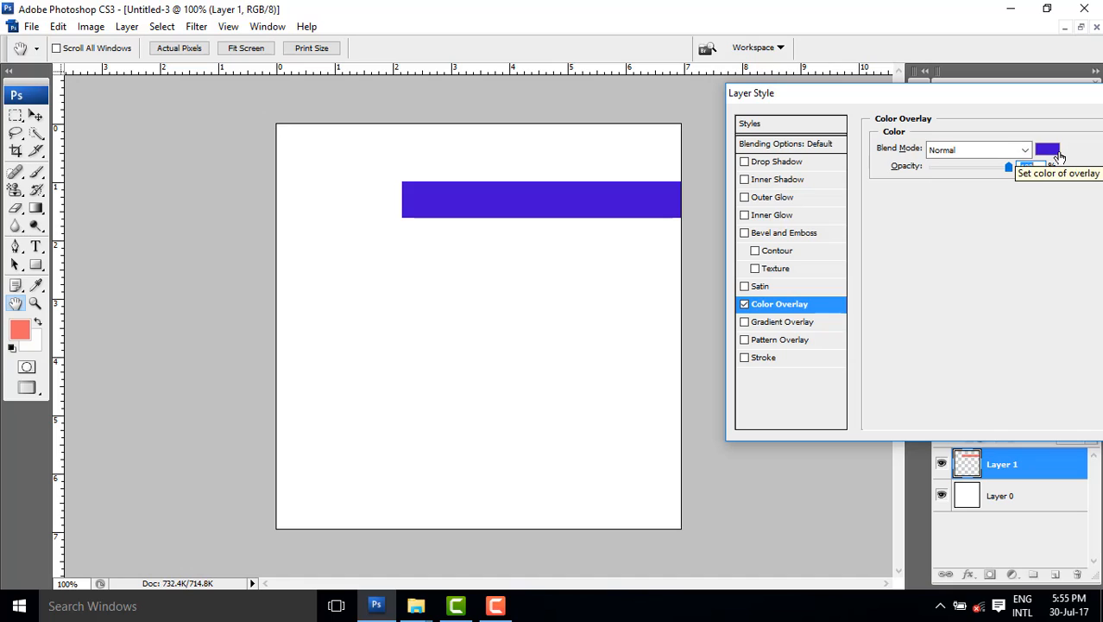
mouse_move(1008, 167)
left_mouse_down()
mouse_move(969, 166)
mouse_move(1019, 173)
left_mouse_up()
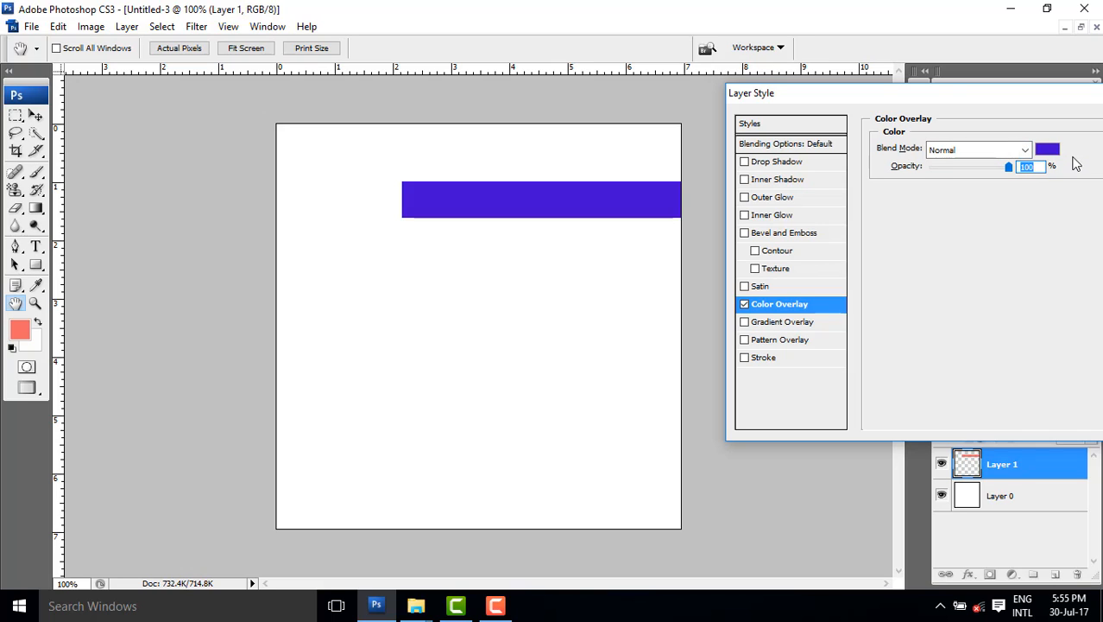
Step: Swap the Color Overlay for a Gradient Overlay and cancel the bar's layer style changes
left_click(745, 304)
left_click(744, 321)
left_click(802, 323)
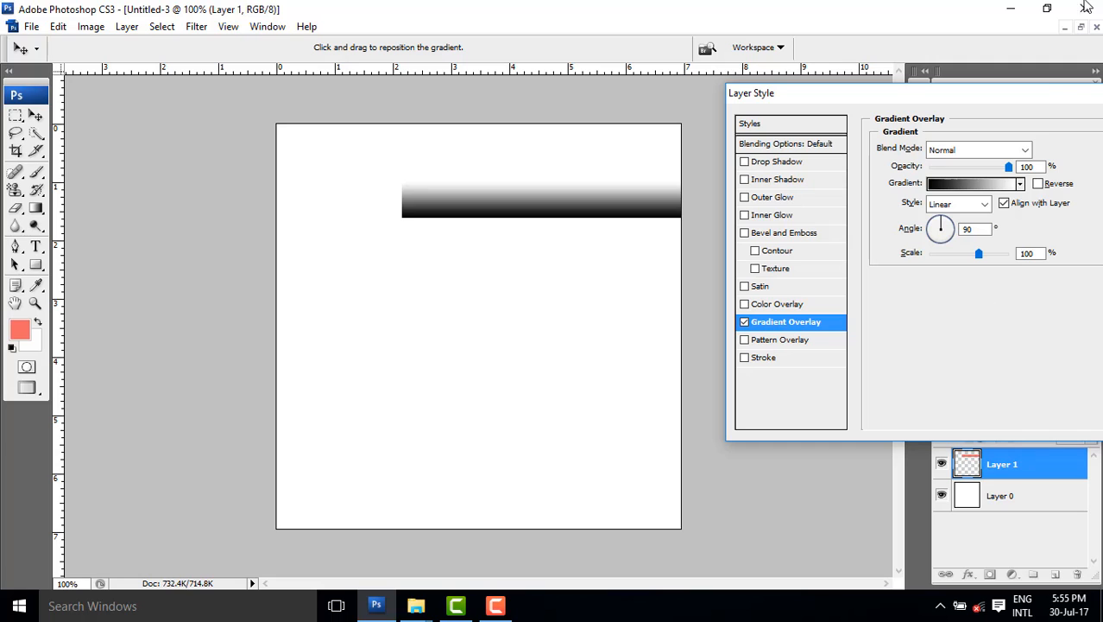
left_click_drag(1024, 93, 905, 116)
left_click(1040, 169)
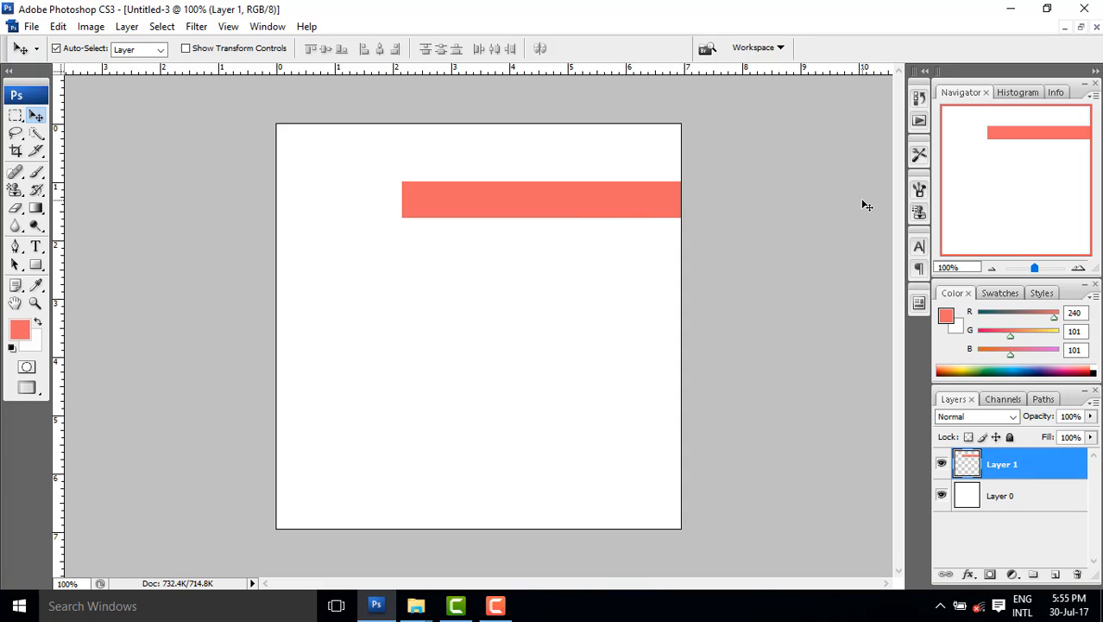
Step: Add the text LEDP in the empty area of the canvas below the coral bar
left_click(35, 246)
left_click(356, 333)
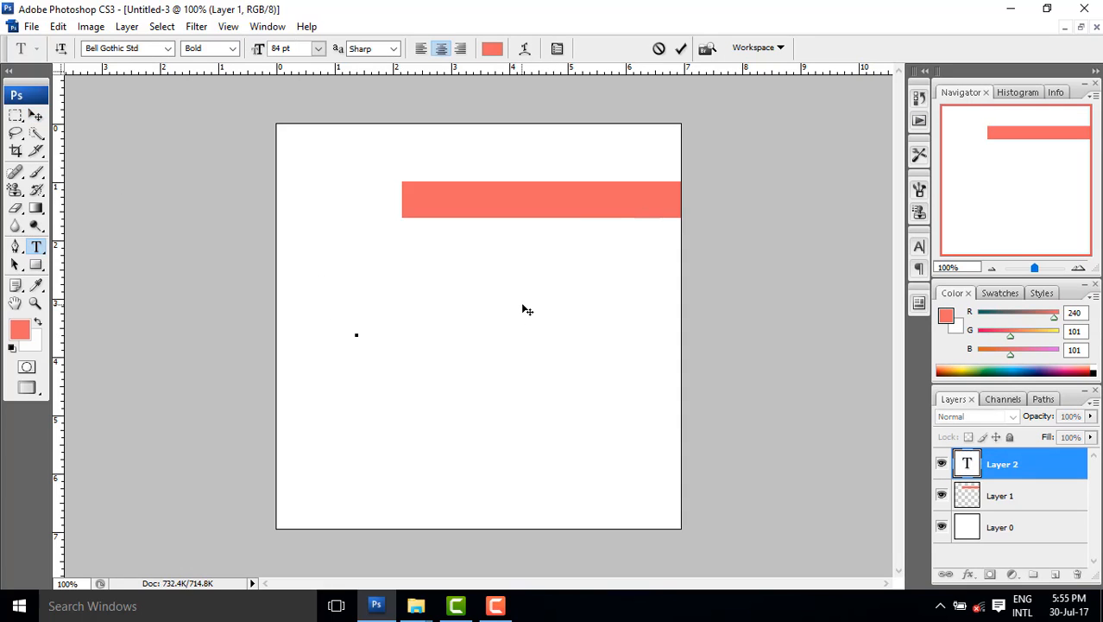
type("LEDP")
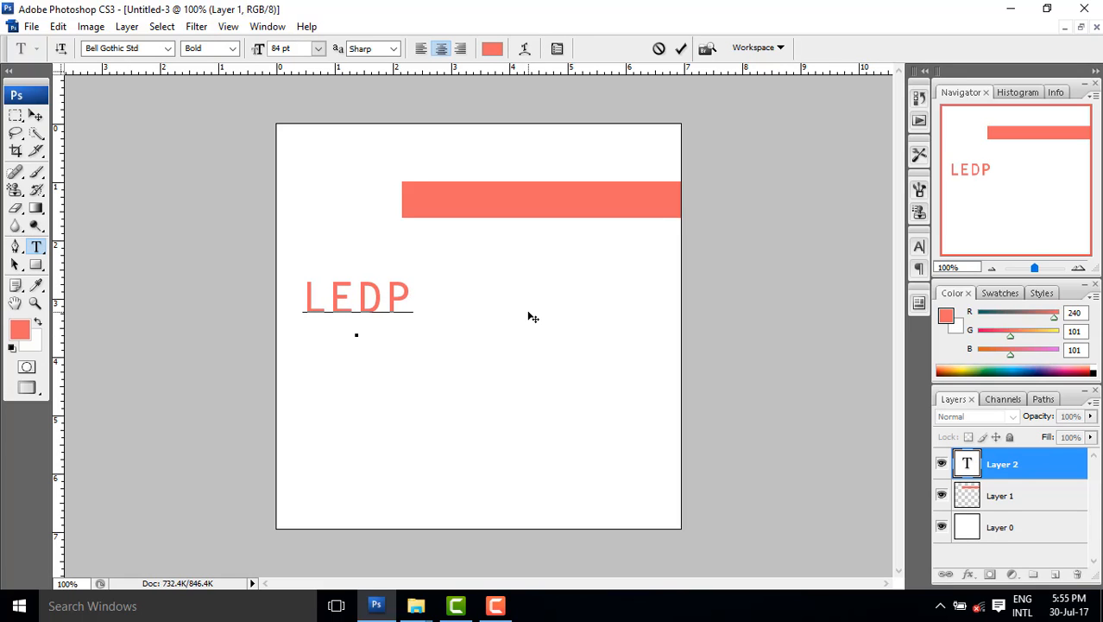
Step: Change the LEDP text's font to Blackoak Std and move the text to the middle of the canvas
double_click(377, 294)
left_click(169, 49)
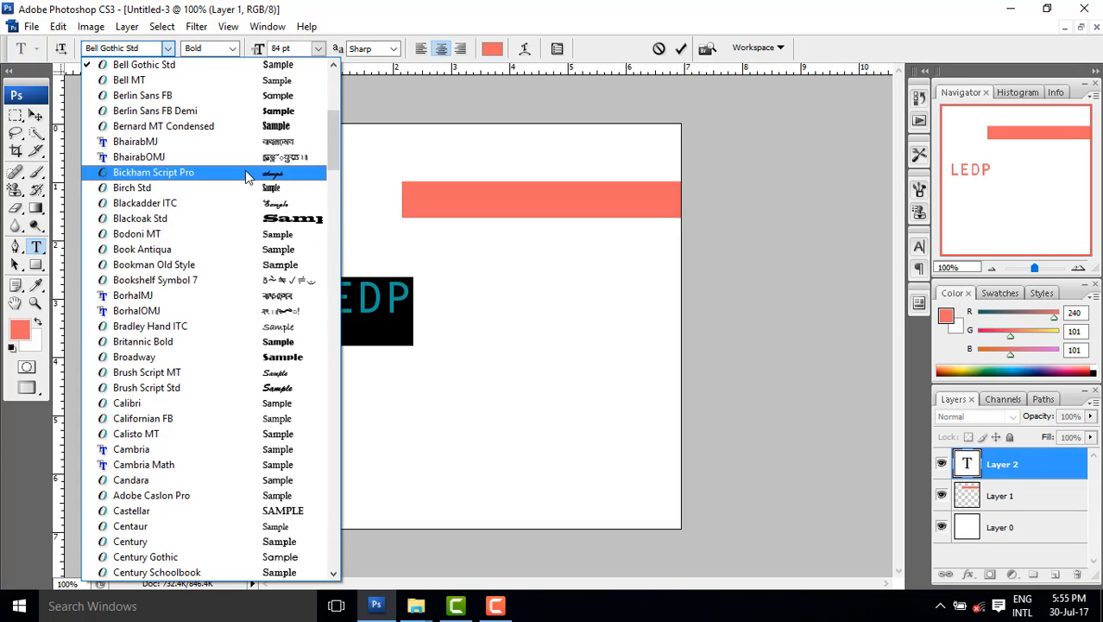
left_click(292, 221)
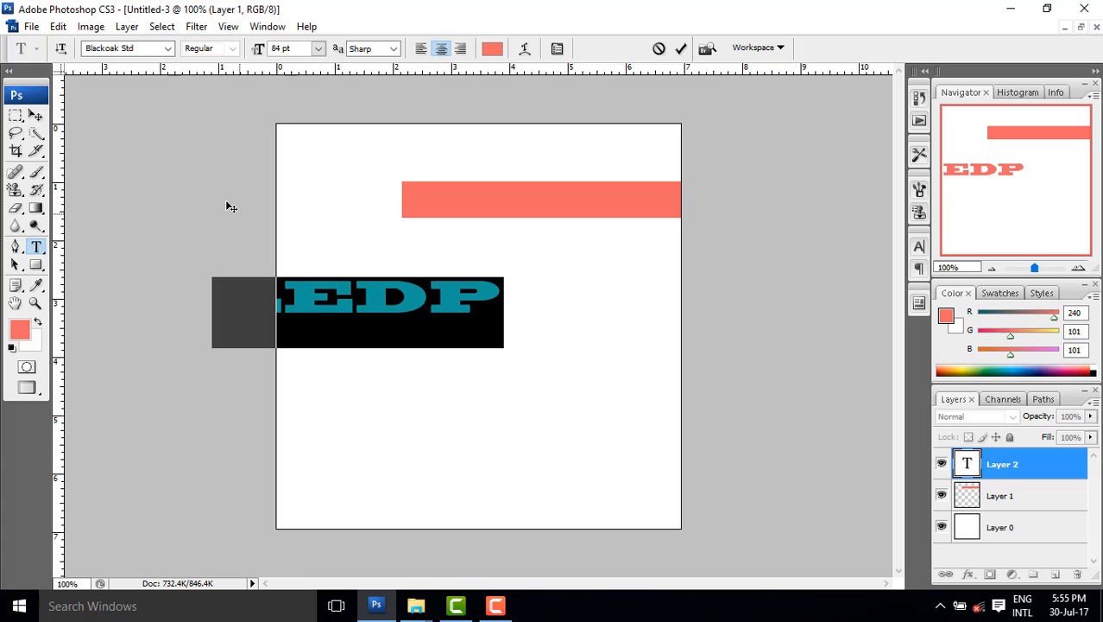
left_click(35, 115)
left_click_drag(367, 304, 493, 327)
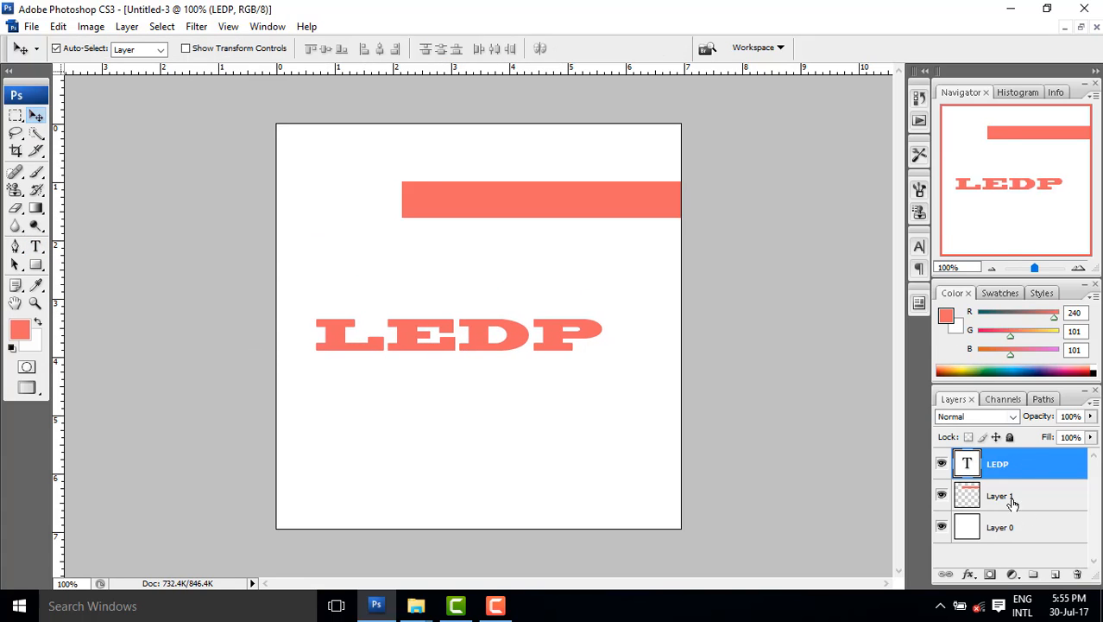
Step: Try a Drop Shadow on the LEDP text layer and replace it with a Gradient Overlay
right_click(1012, 466)
left_click(898, 147)
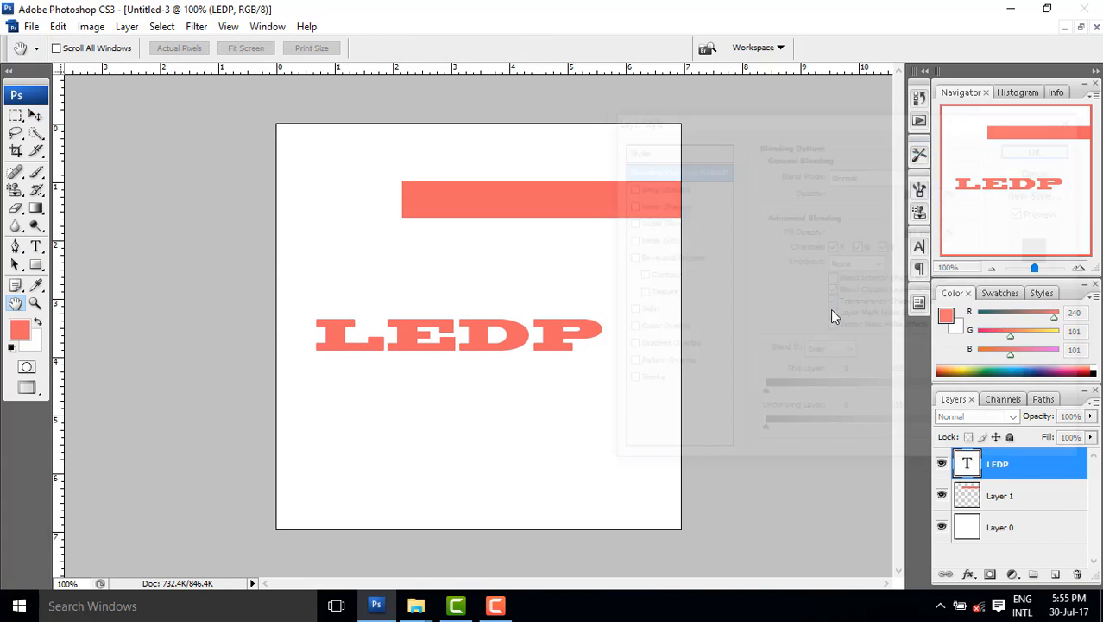
left_click(626, 186)
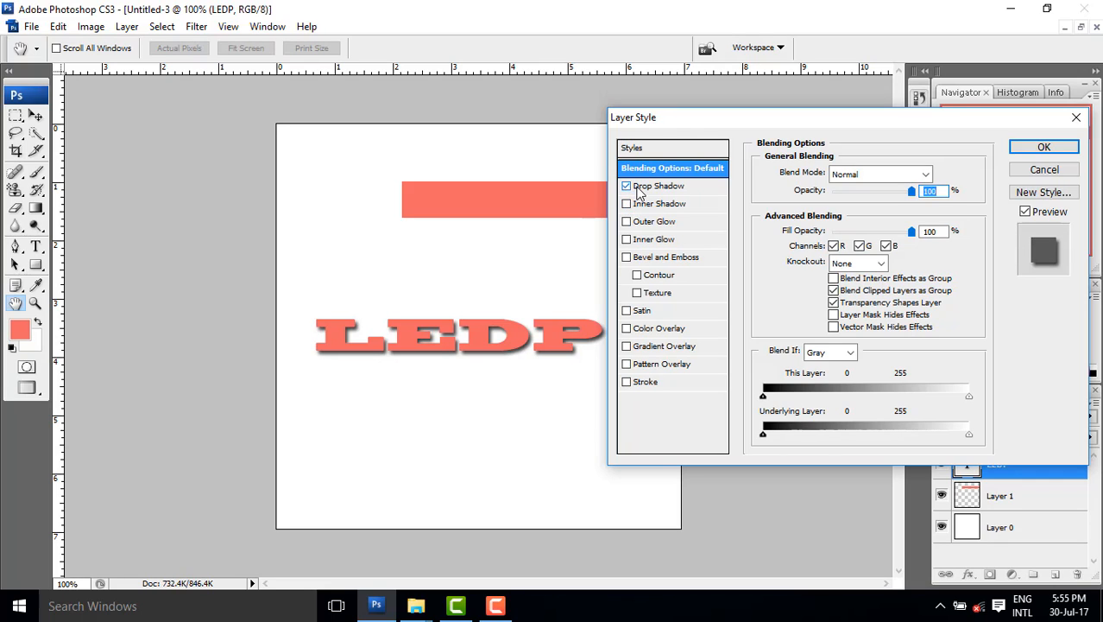
left_click(637, 190)
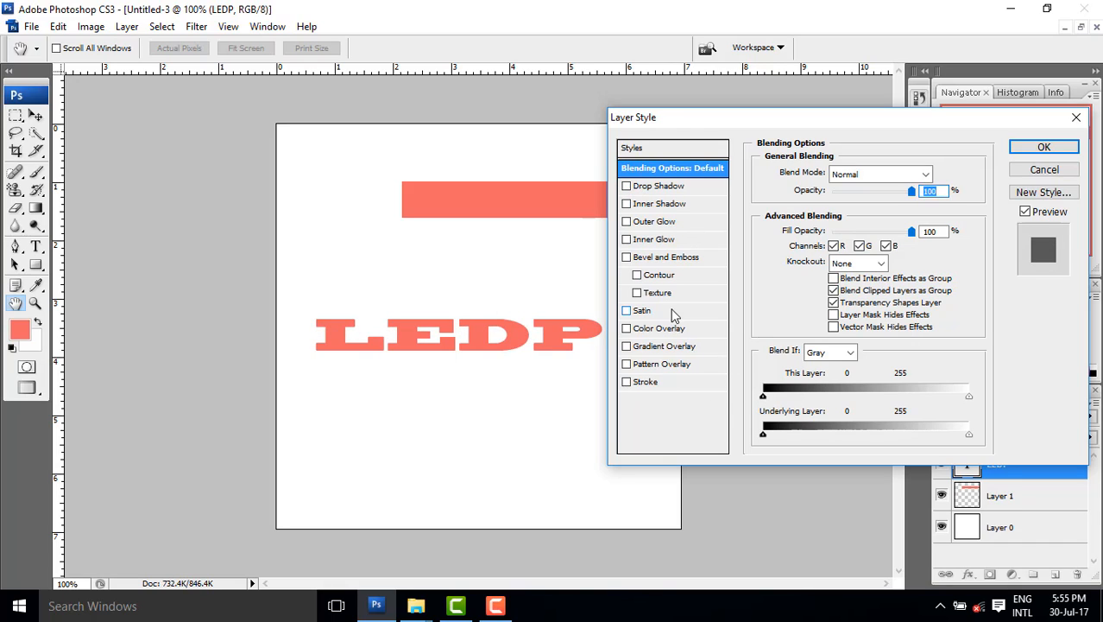
left_click(627, 346)
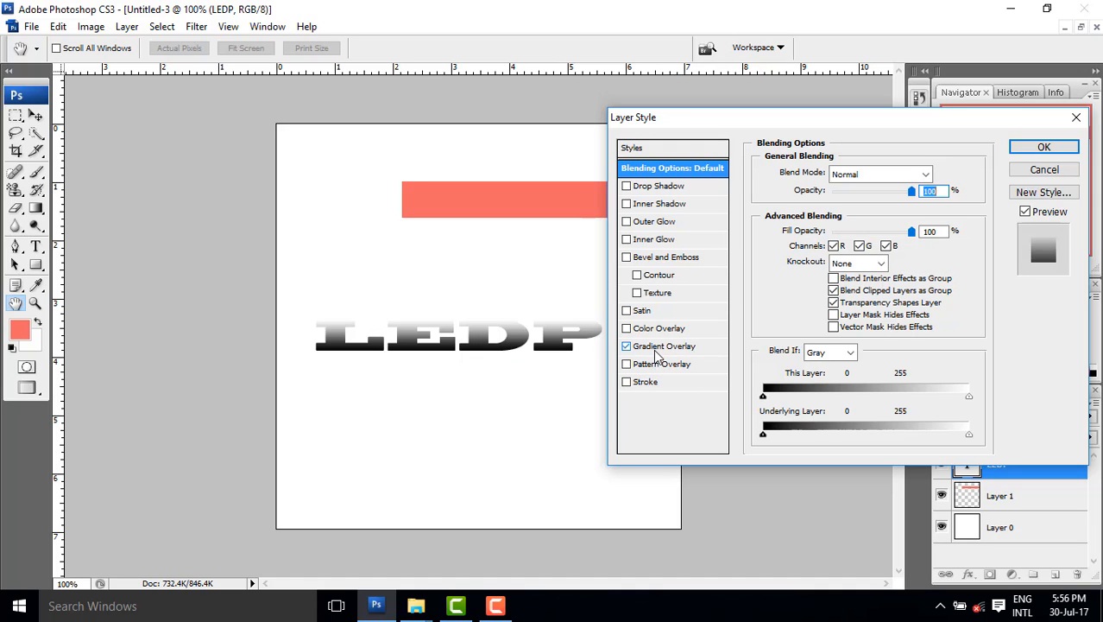
left_click(658, 346)
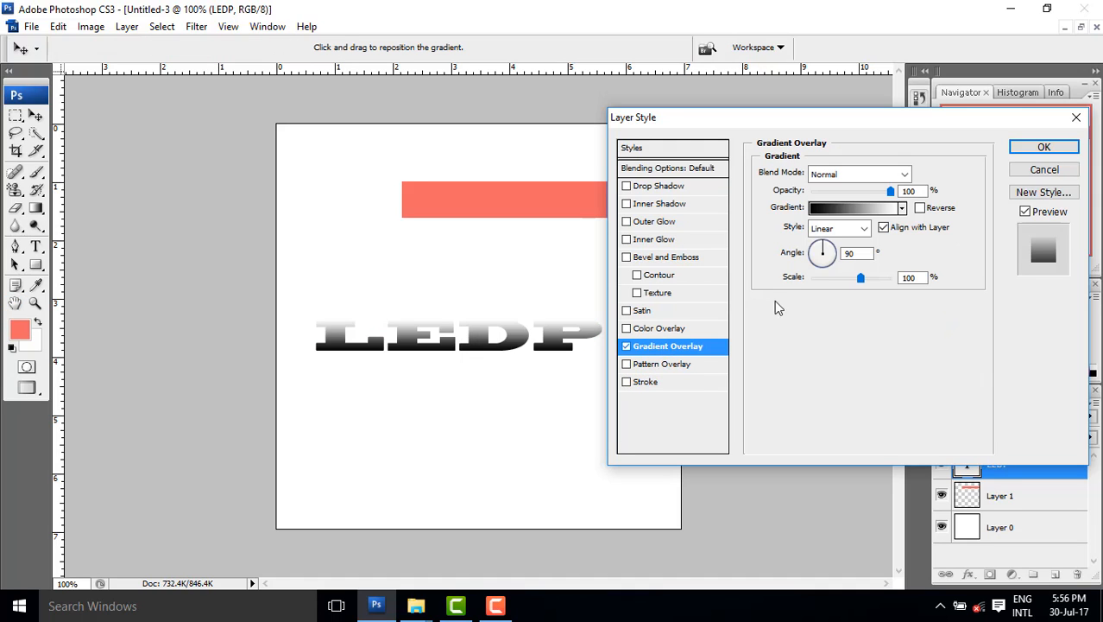
Step: Try several gradient presets on the LEDP text, including Orange, Yellow, Orange, Foreground to Background, and Black, White
left_click(861, 213)
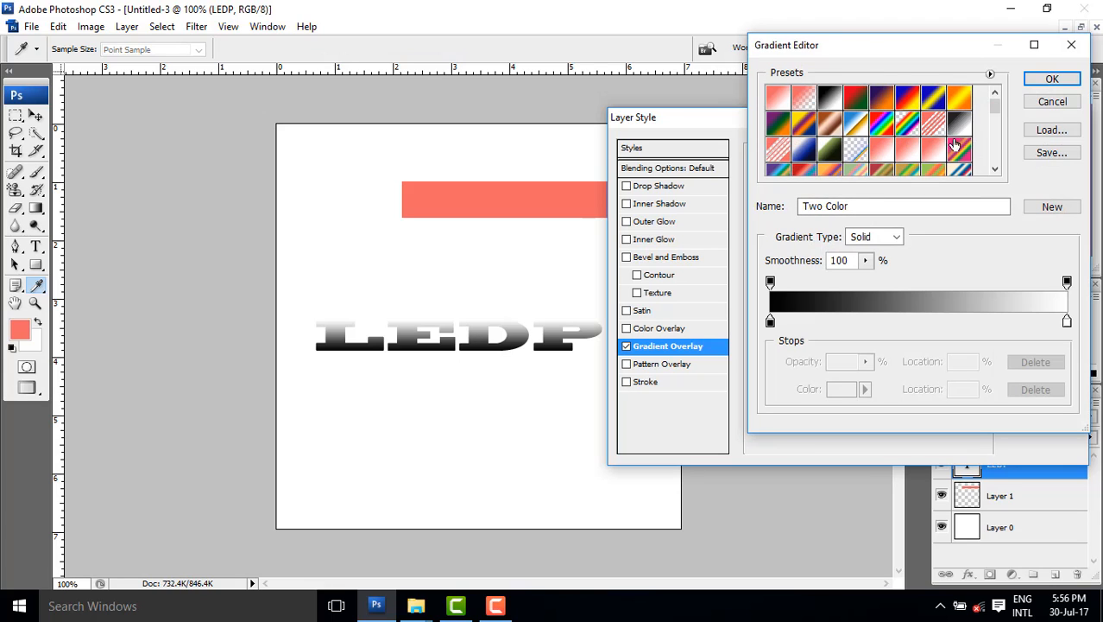
left_click(960, 105)
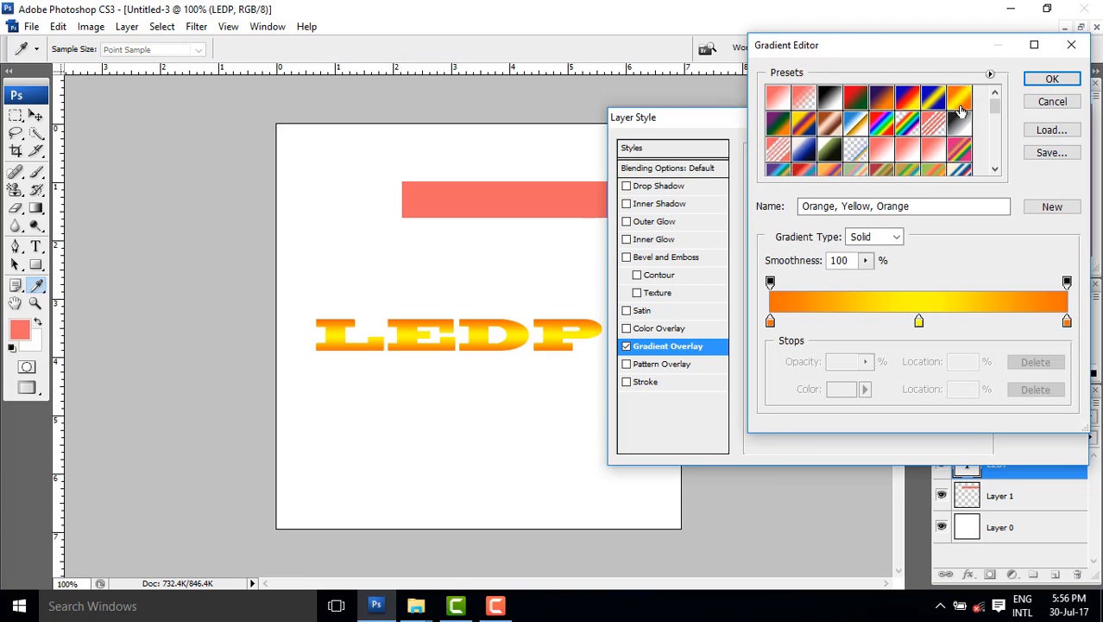
left_click(907, 123)
left_click(881, 123)
left_click(855, 123)
left_click(777, 97)
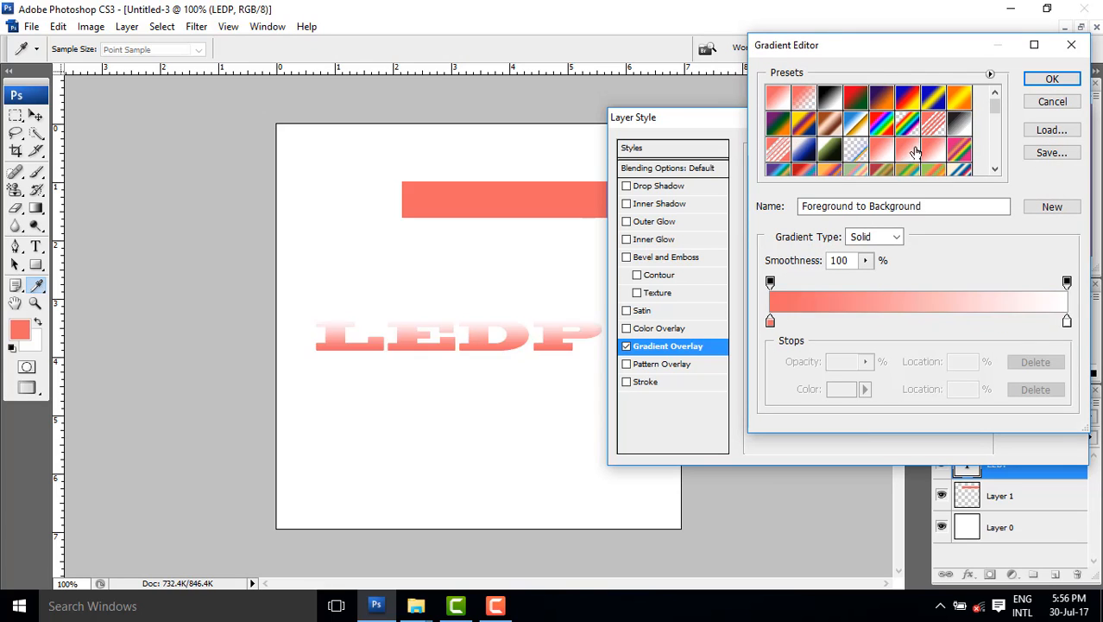
left_click(907, 97)
left_click(881, 97)
left_click(829, 97)
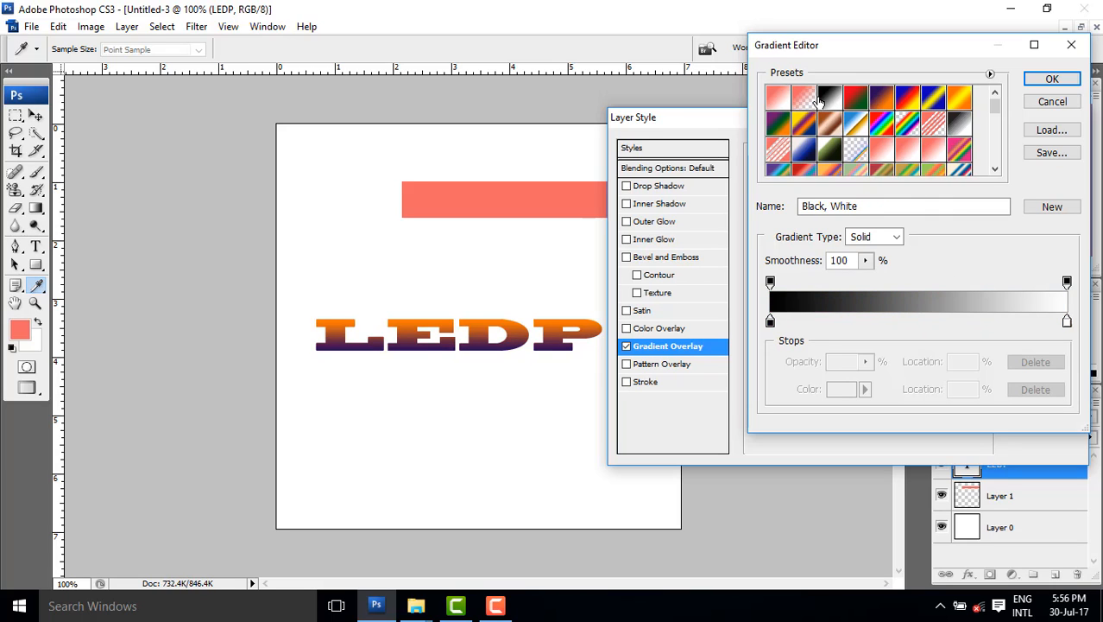
Step: Try pastel gradient presets such as Medium Spectrum from further down the list and apply Yellow, Green, Blue
left_click_drag(996, 116, 997, 143)
left_click(933, 134)
left_click(868, 163)
left_click(856, 138)
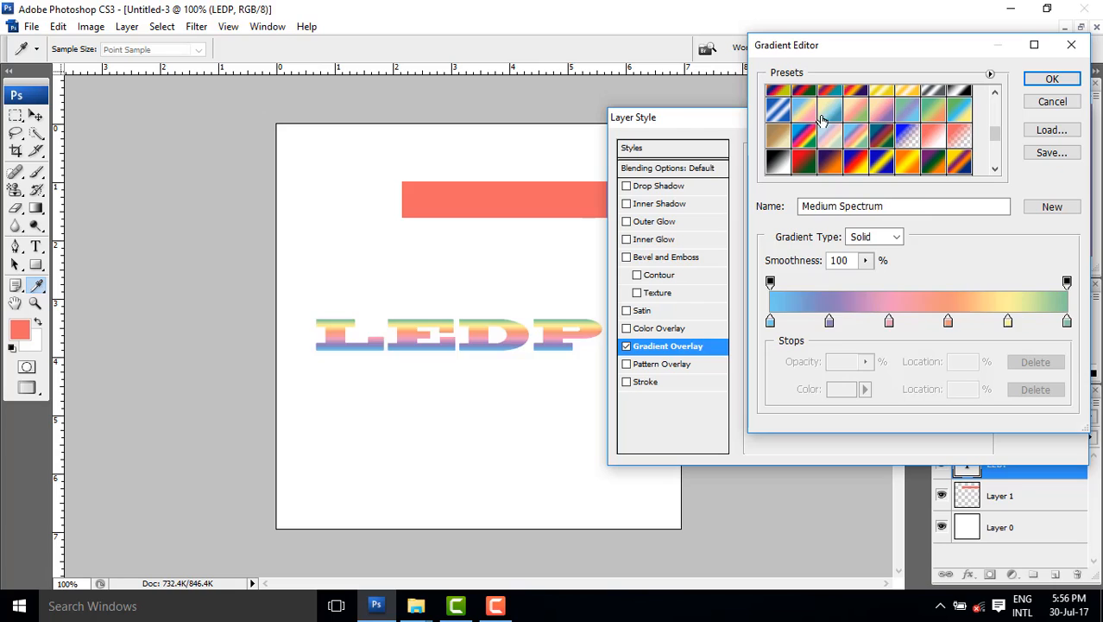
left_click(807, 114)
left_click(831, 114)
left_click(856, 116)
left_click(831, 111)
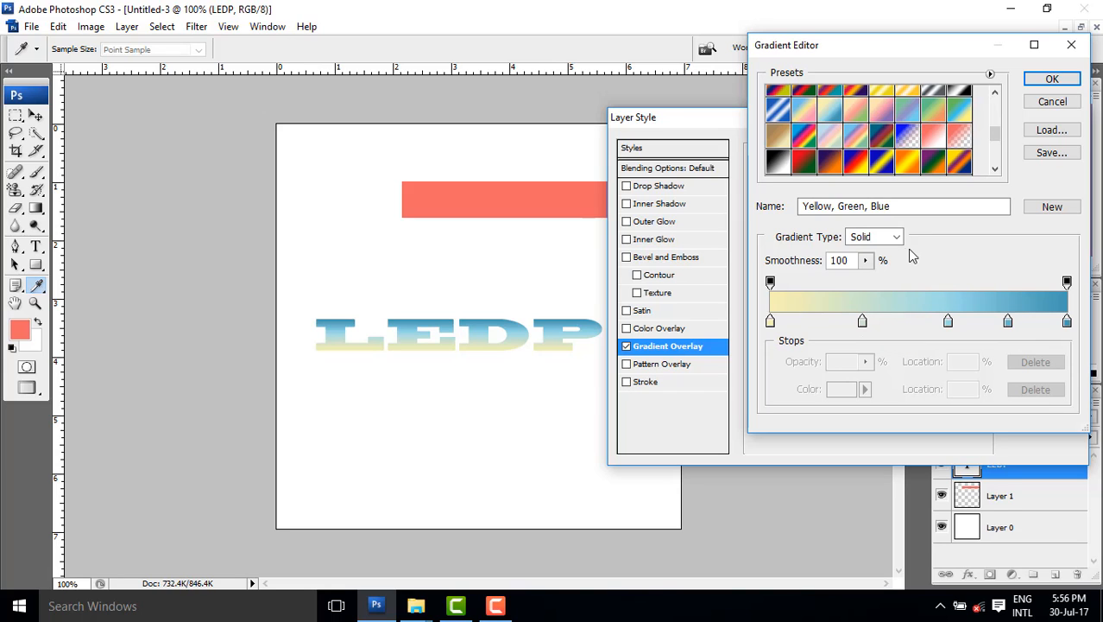
left_click(1040, 82)
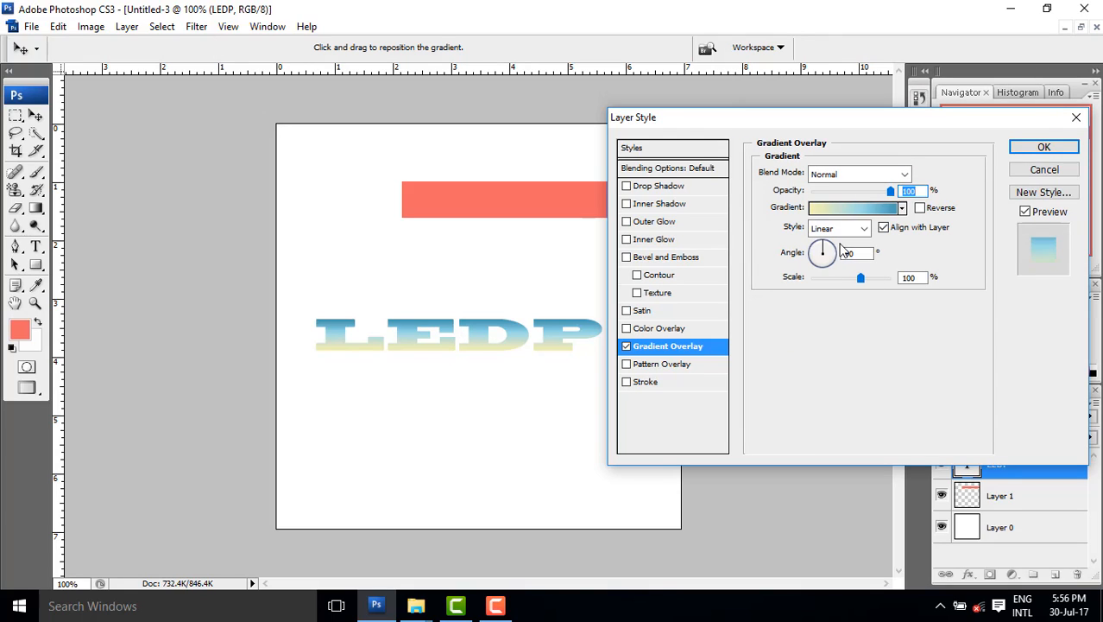
Step: Try the Radial, Angle and Reflected gradient styles on the LEDP text and set the style to Diamond
left_click(852, 232)
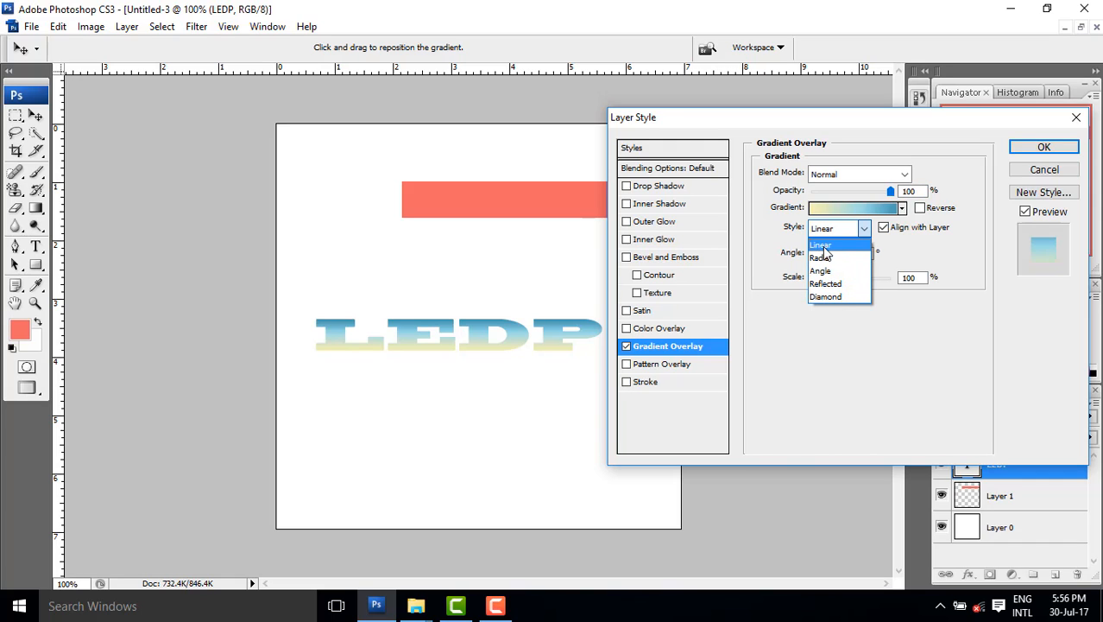
left_click(831, 260)
left_click(836, 230)
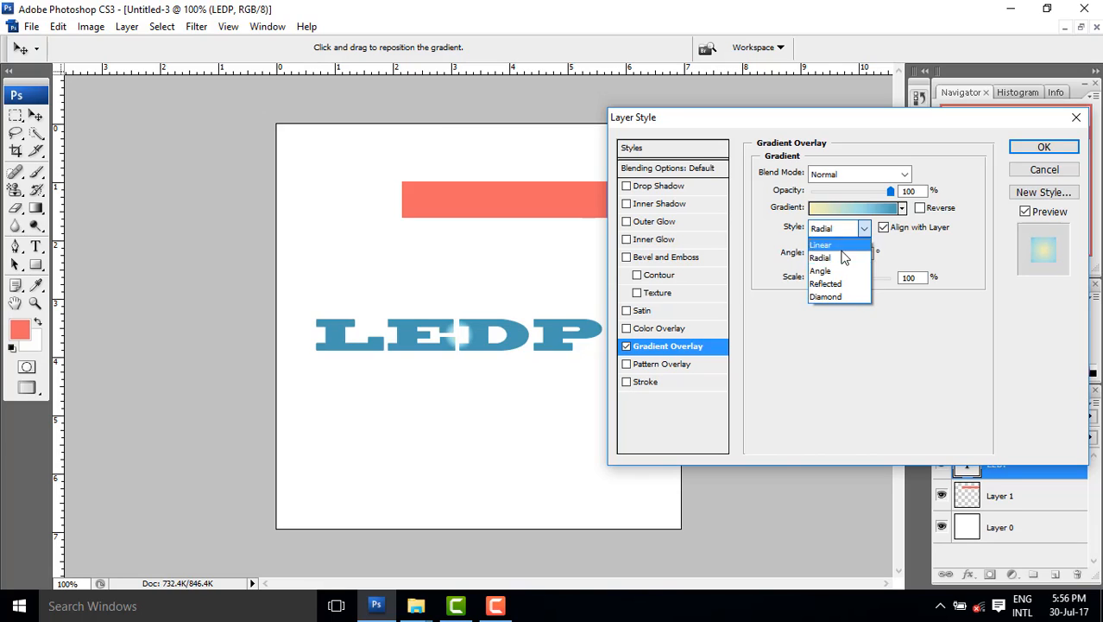
left_click(838, 273)
left_click(836, 230)
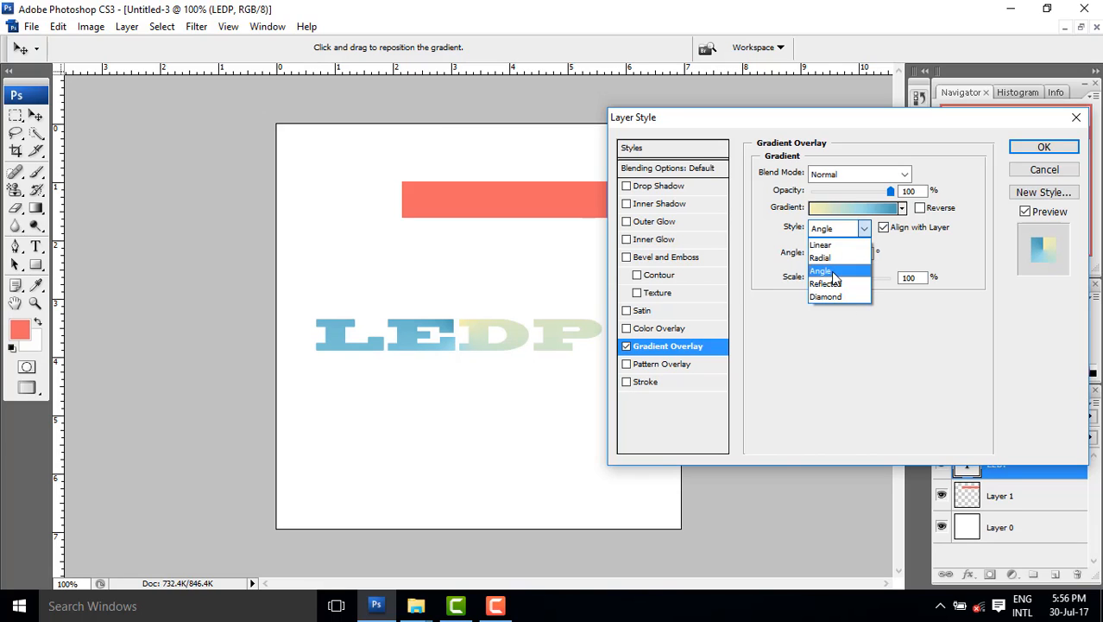
left_click(837, 285)
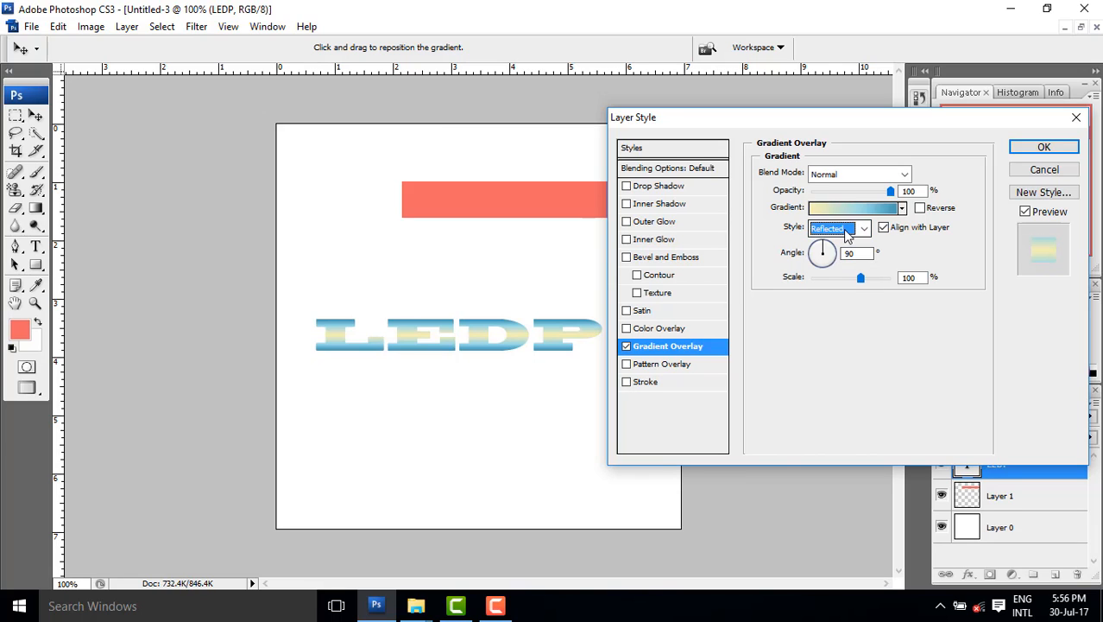
left_click(835, 230)
left_click(834, 294)
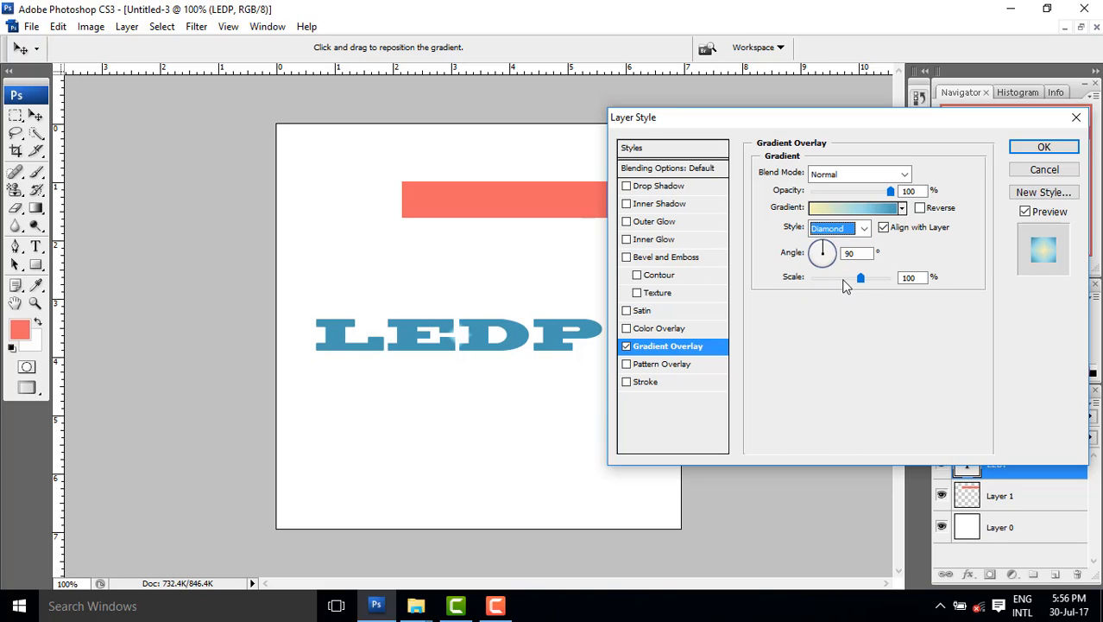
Step: Try the LEDP gradient at 130% scale, change its style to Linear and reduce the scale to 91%
mouse_move(861, 278)
left_mouse_down()
mouse_move(874, 280)
mouse_move(842, 280)
mouse_move(879, 280)
left_mouse_up()
left_click(846, 228)
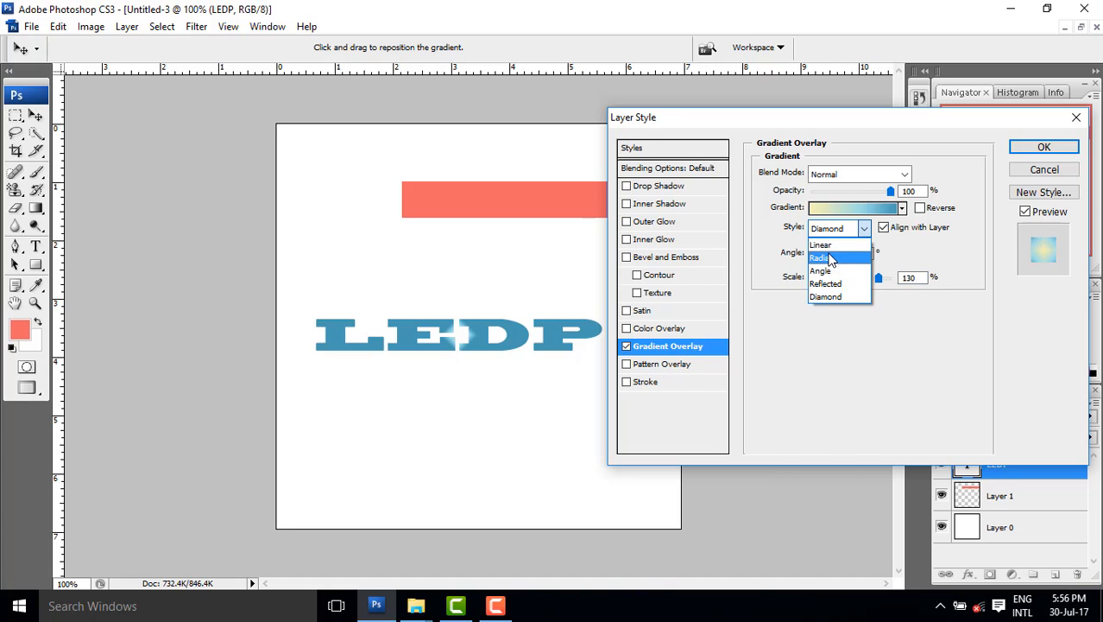
left_click(822, 245)
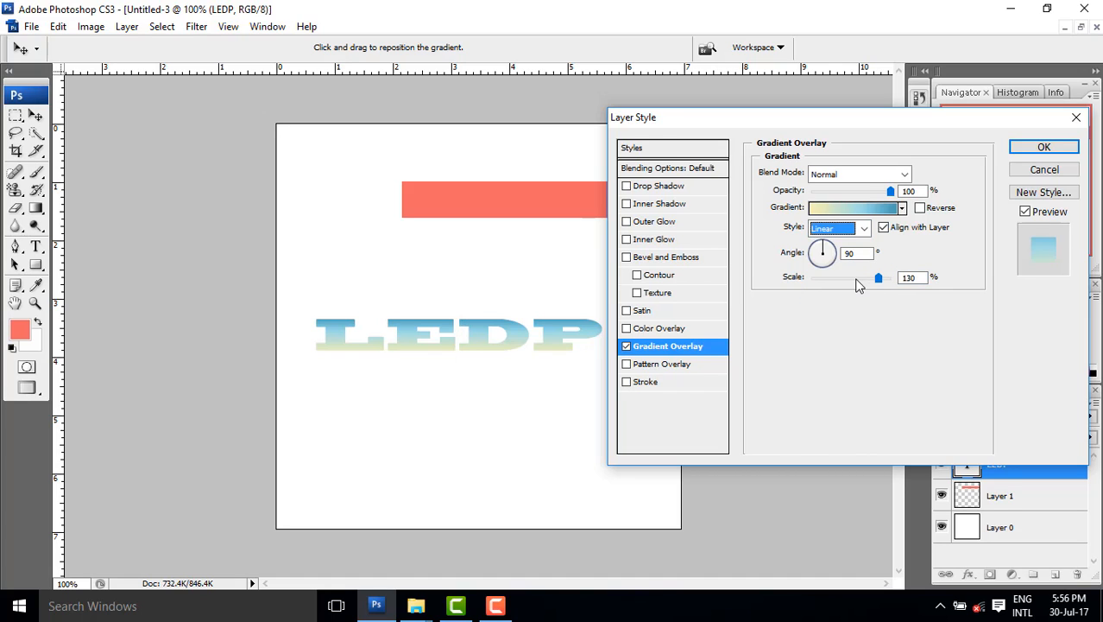
mouse_move(859, 286)
left_mouse_down()
mouse_move(836, 286)
mouse_move(889, 288)
mouse_move(847, 289)
mouse_move(858, 289)
left_mouse_up()
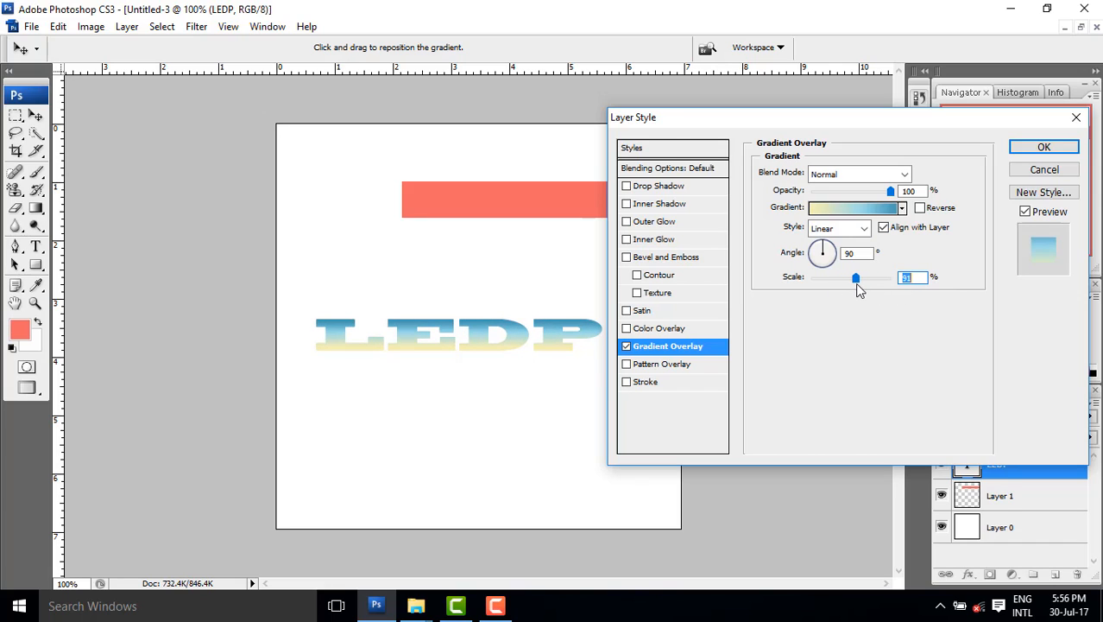
Step: Replace the Gradient Overlay on the LEDP text with a Pattern Overlay and display its settings
left_click(627, 346)
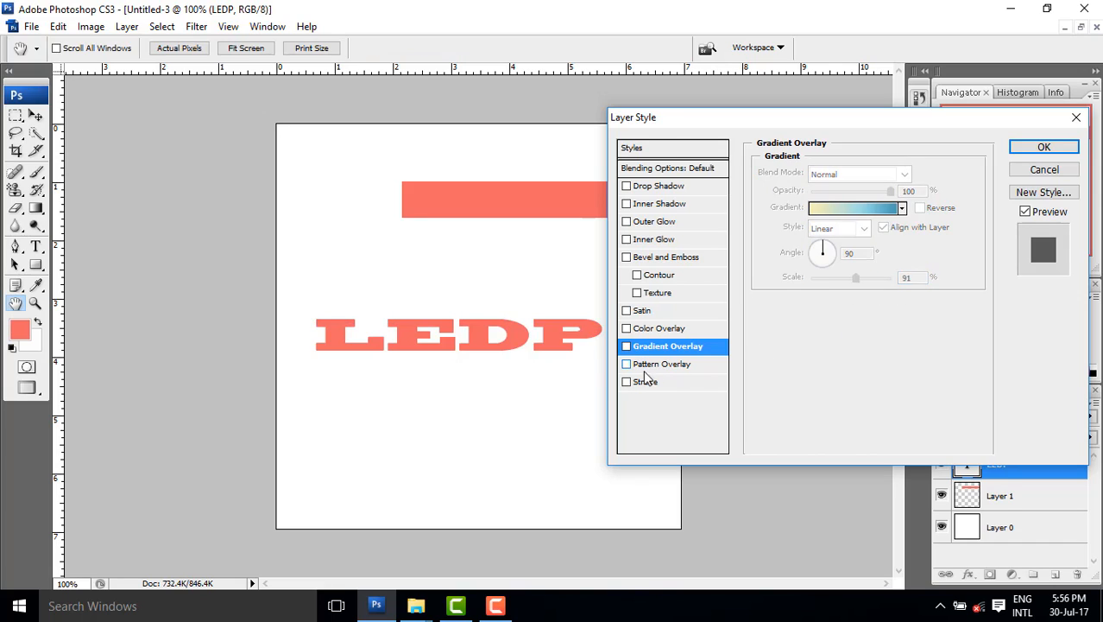
left_click(626, 364)
left_click(682, 363)
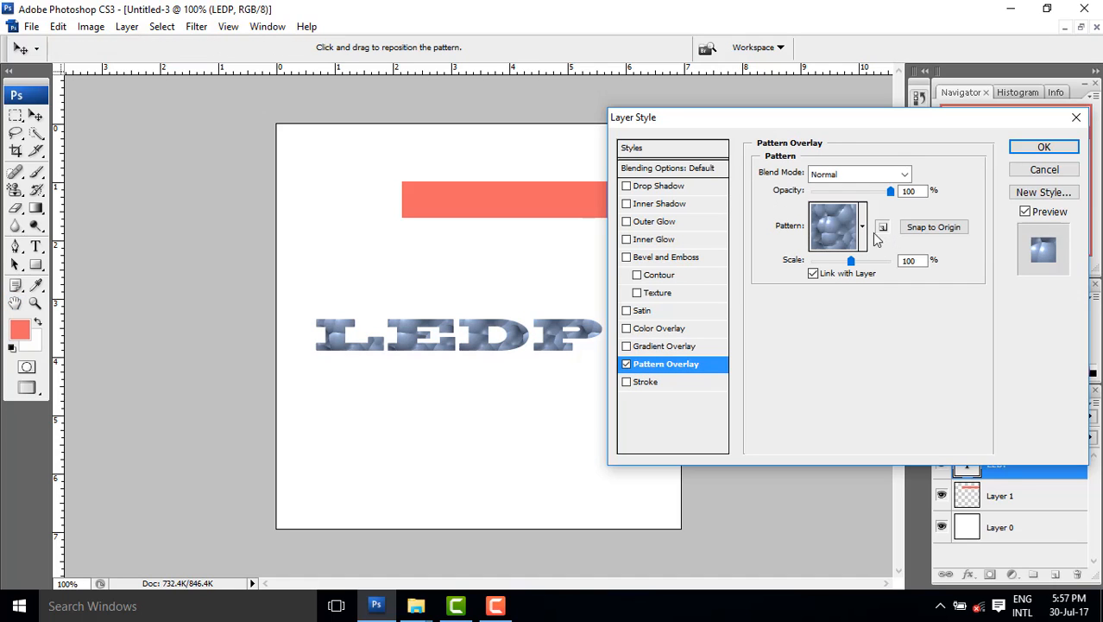
Step: Try several green, grey, red and purple patterns on the LEDP text and apply the magenta and black one
left_click(862, 226)
left_click(811, 336)
left_click(805, 351)
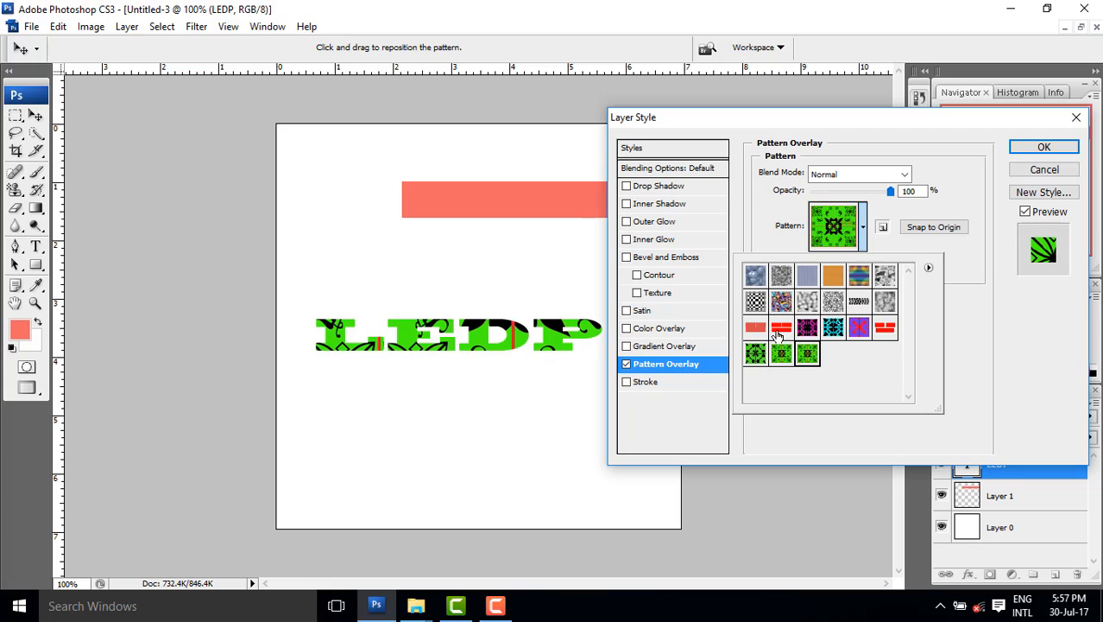
left_click(777, 332)
left_click(776, 359)
left_click(757, 357)
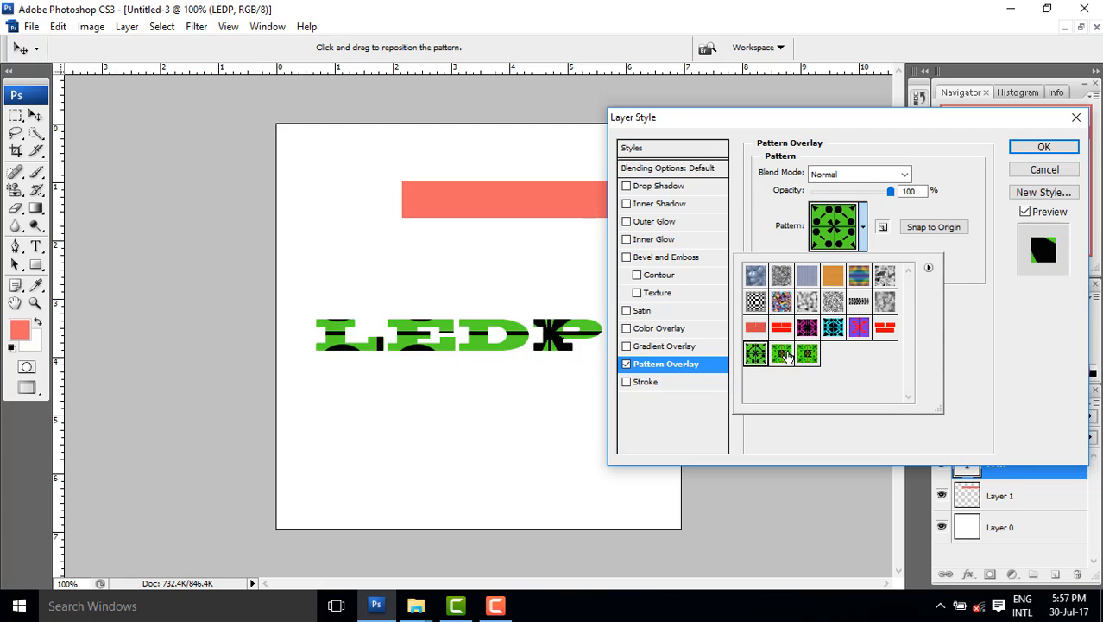
left_click(786, 358)
left_click(806, 359)
left_click(807, 309)
left_click(832, 307)
left_click(857, 330)
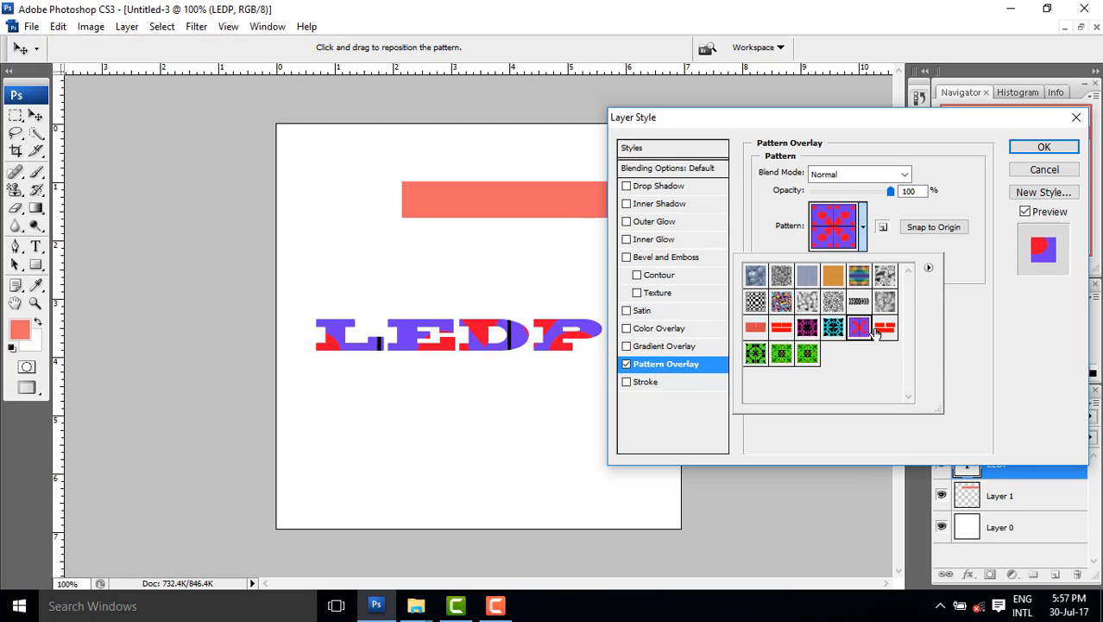
left_click(885, 328)
left_click(808, 330)
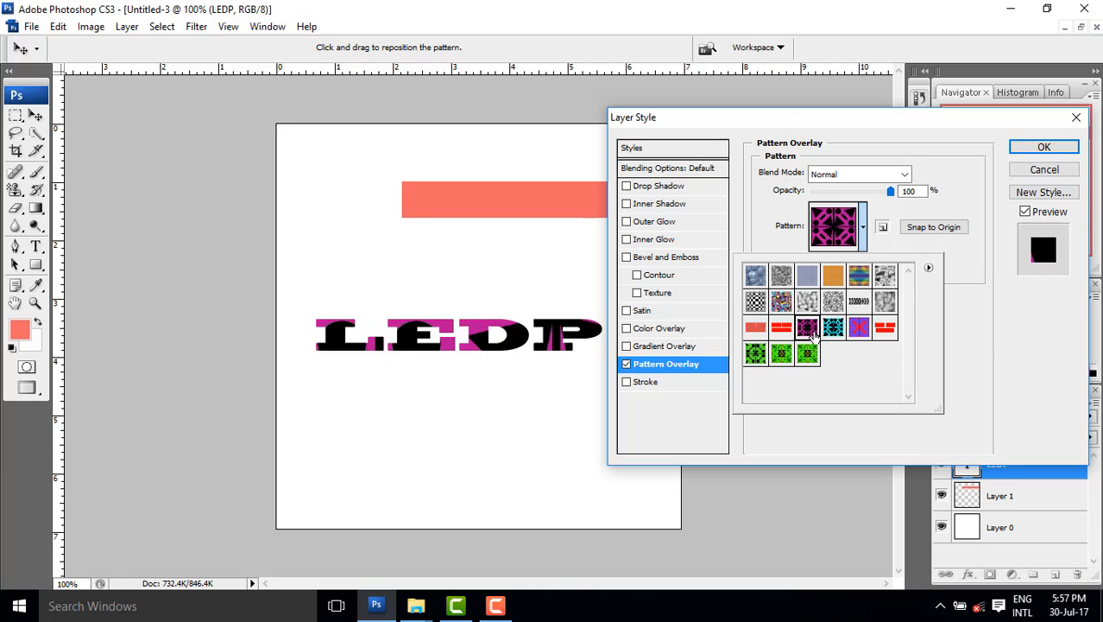
Step: Step through the Pattern Overlay's blend modes, such as Darker Color, and stop at Hard Mix
left_click(904, 175)
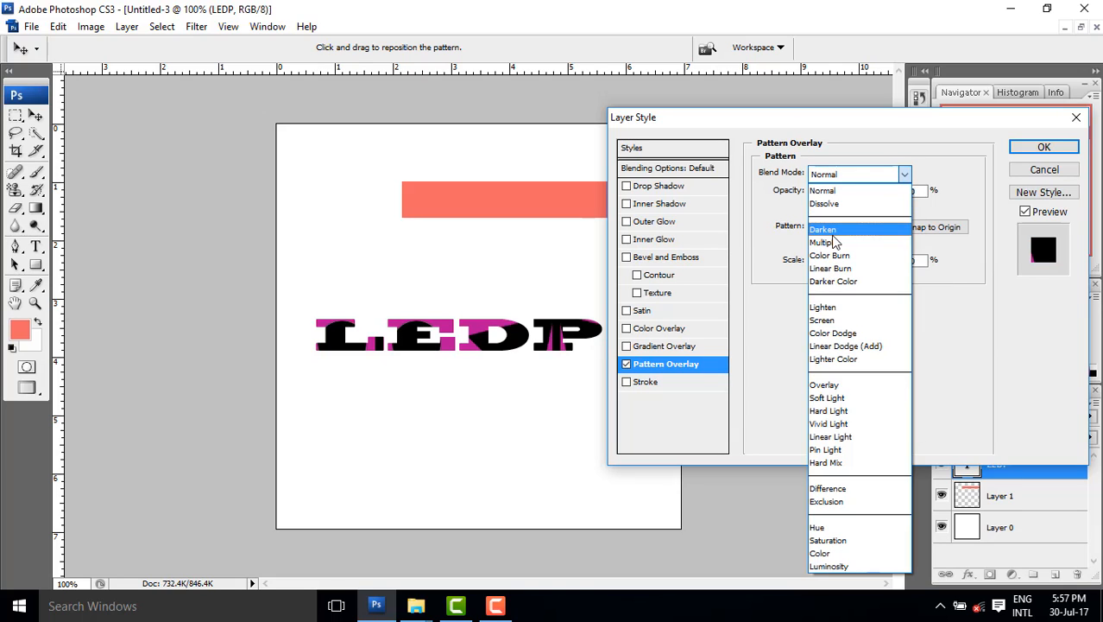
left_click(834, 215)
key("Down")
key("Down")
key("Down")
key("Down")
key("Down")
key("Down")
key("Down")
key("Down")
key("Down")
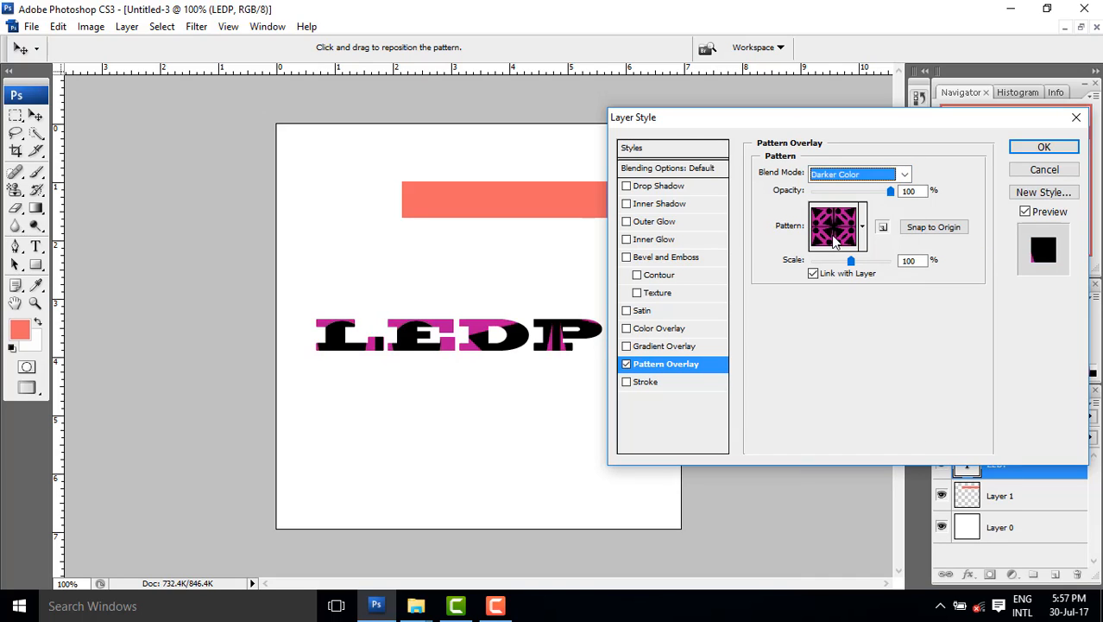
key("Down")
key("Down")
key("Down")
key("Down")
key("Down")
key("Down")
key("Down")
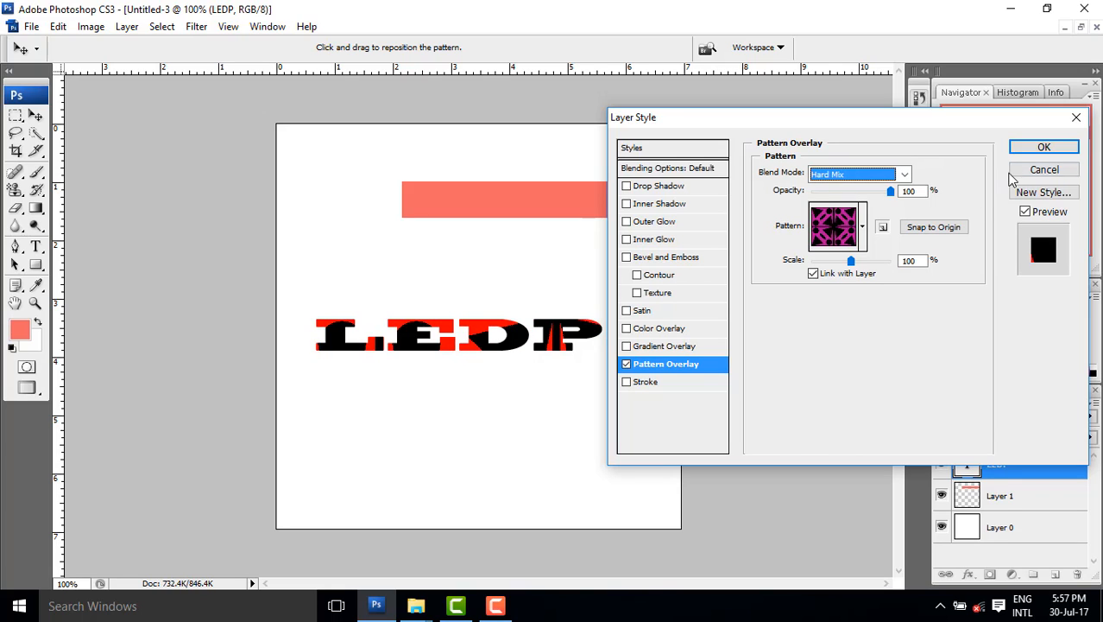
Step: Replace the Pattern Overlay on the LEDP text with a Stroke and set the stroke color to black
left_click(627, 364)
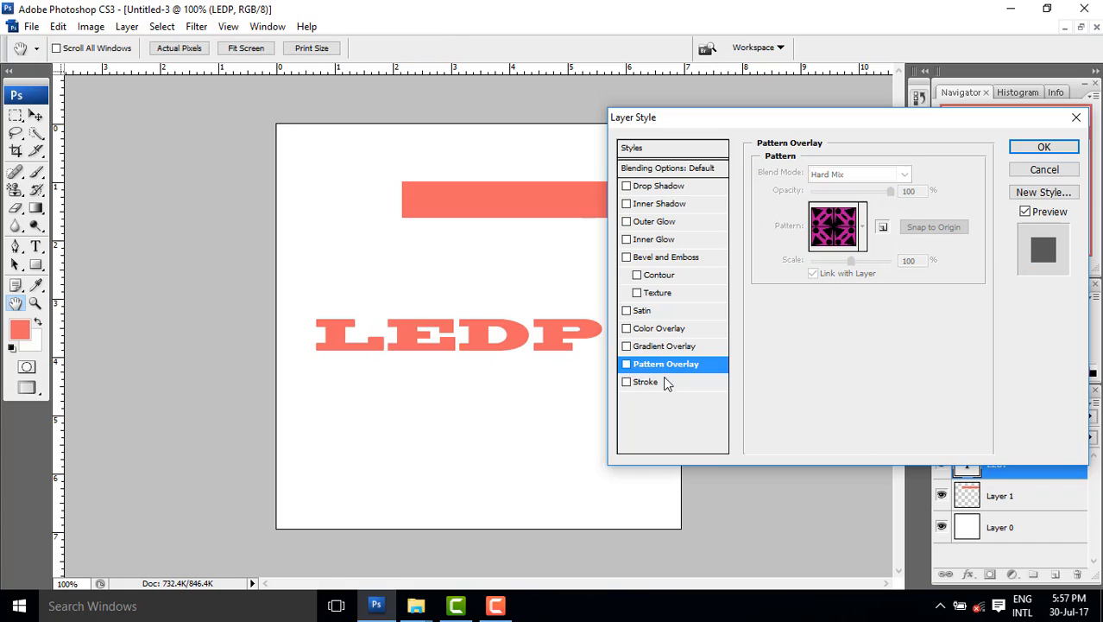
left_click(628, 382)
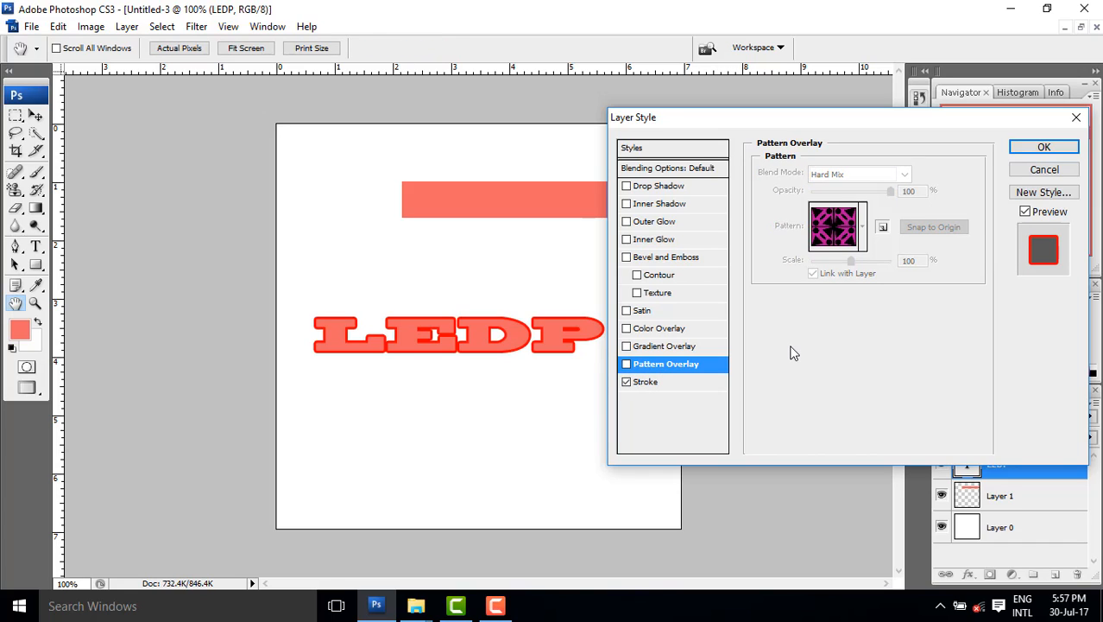
left_click(666, 388)
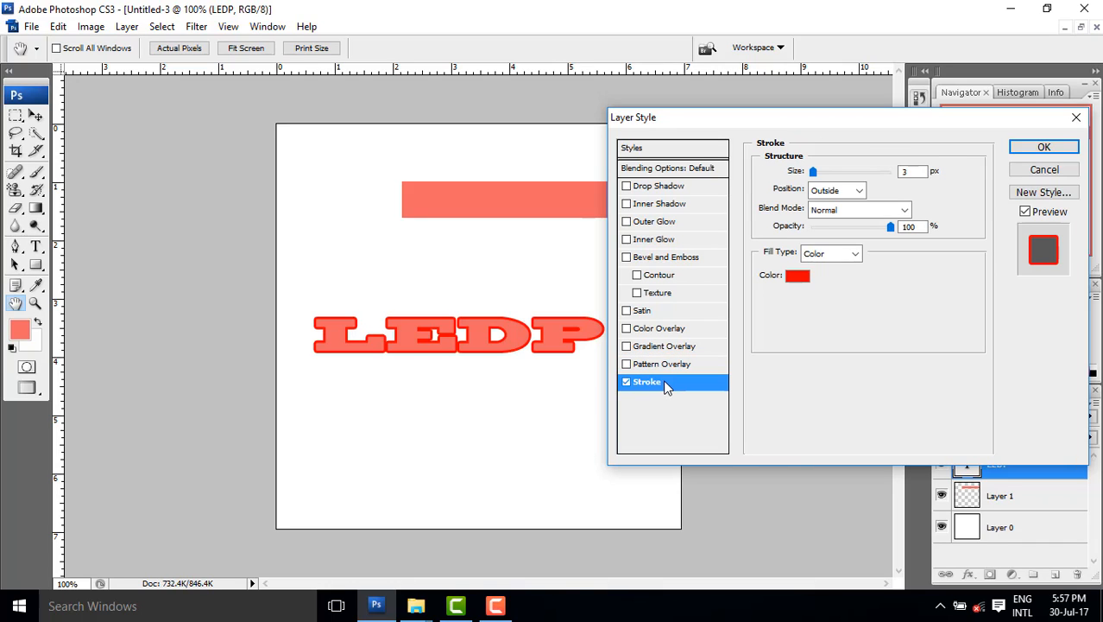
left_click(798, 274)
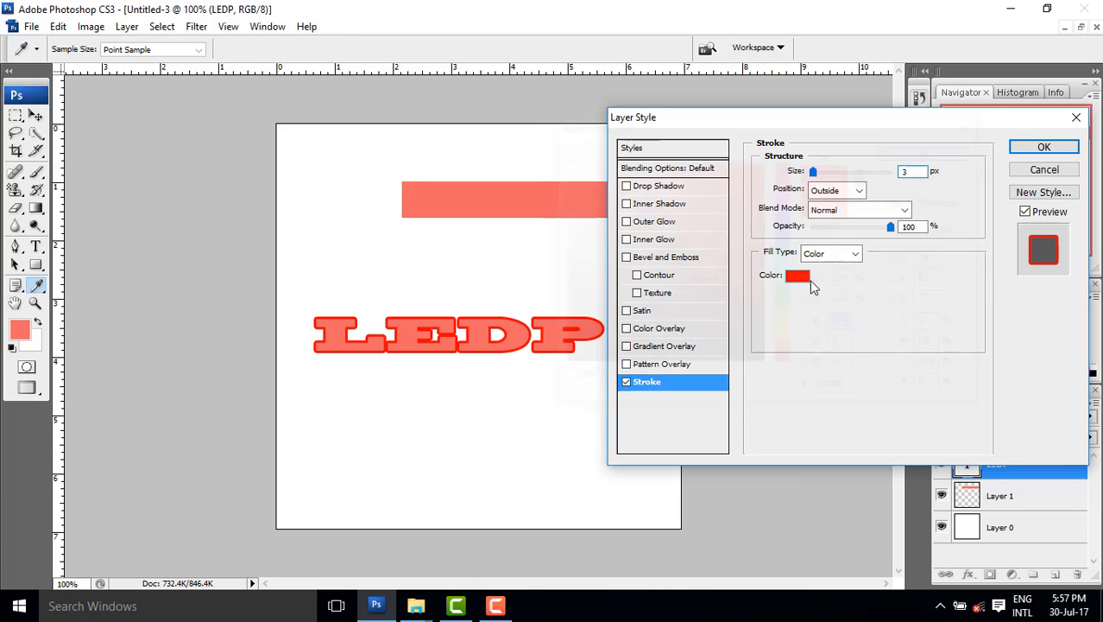
mouse_move(718, 256)
left_mouse_down()
mouse_move(525, 123)
mouse_move(601, 168)
mouse_move(727, 207)
mouse_move(777, 386)
left_mouse_up()
left_click(932, 150)
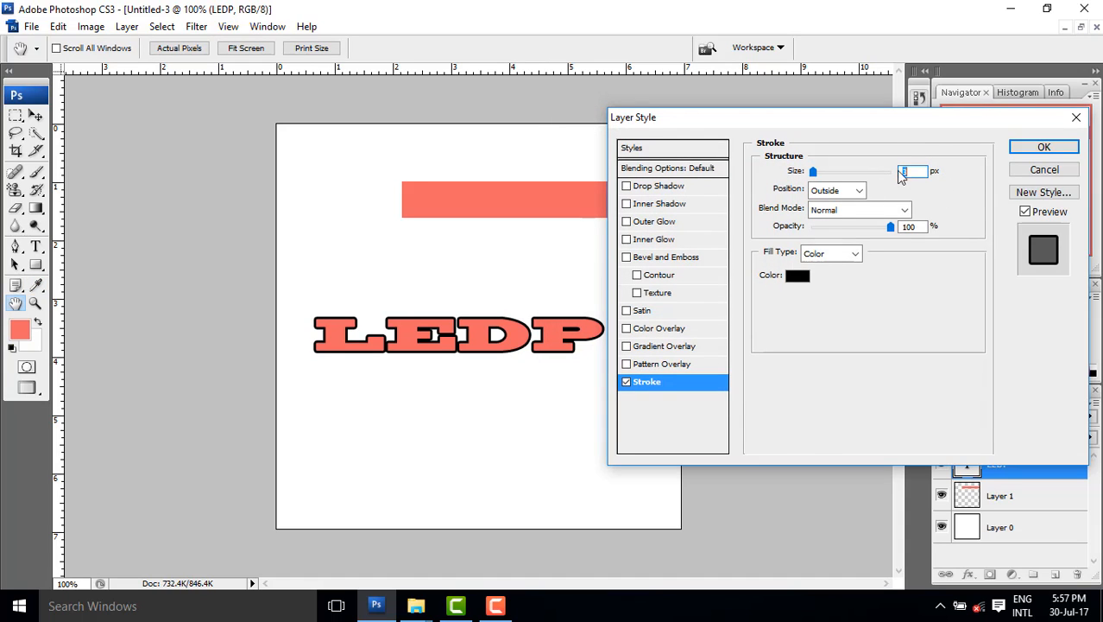
Step: Try enlarging the LEDP text's stroke to 12 px, and reduce its size to 5 px
key("Up")
key("Up")
key("Up")
key("Up")
key("Up")
key("Up")
key("Up")
key("Up")
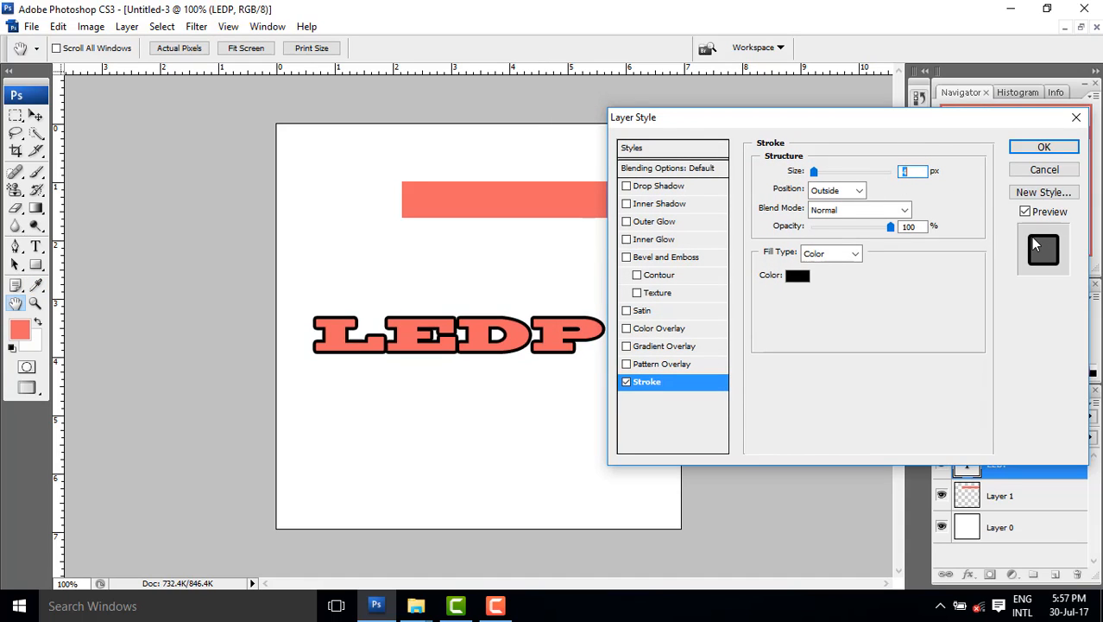
key("Up")
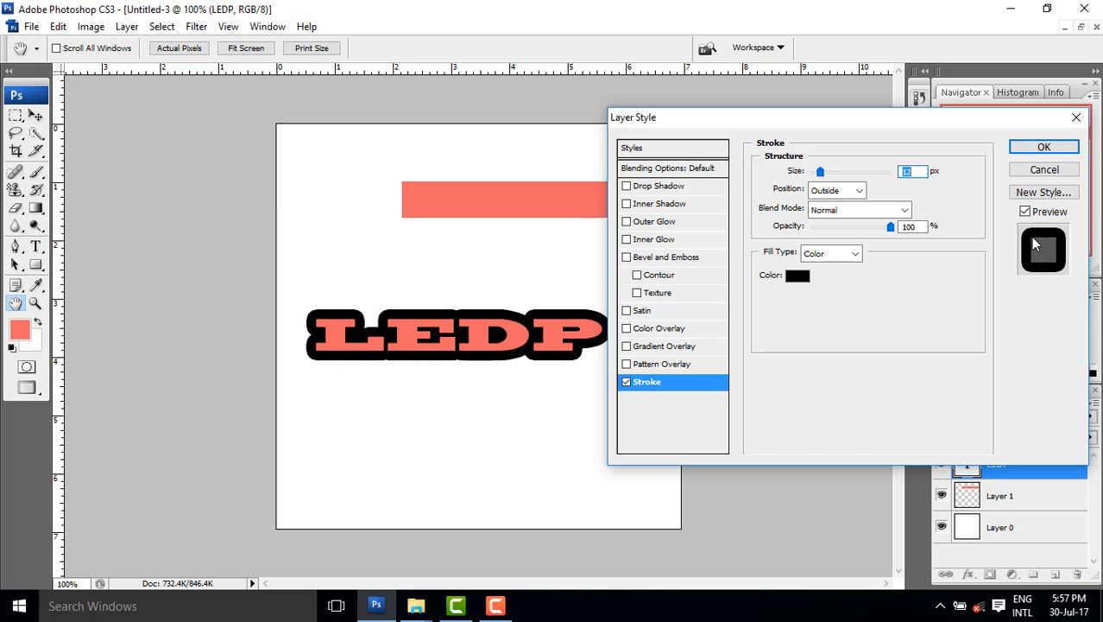
key("Down")
key("Down")
key("Down")
key("Down")
key("Down")
key("Down")
key("Down")
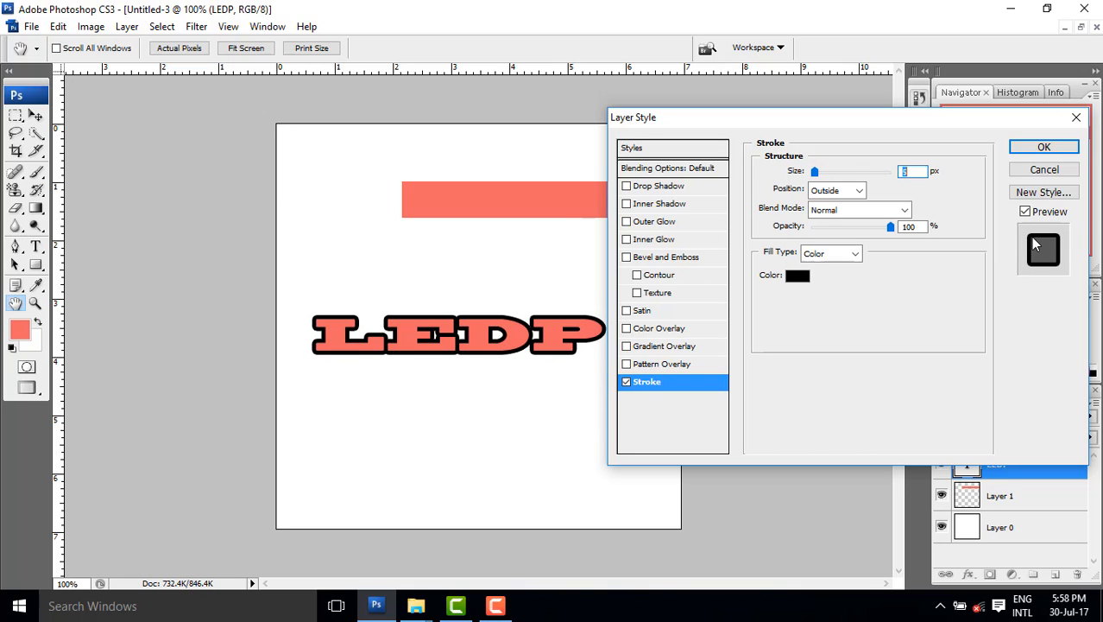
Step: Try the Outside and Inside stroke positions and set the position to Center, keeping the Normal blend mode
left_click(837, 194)
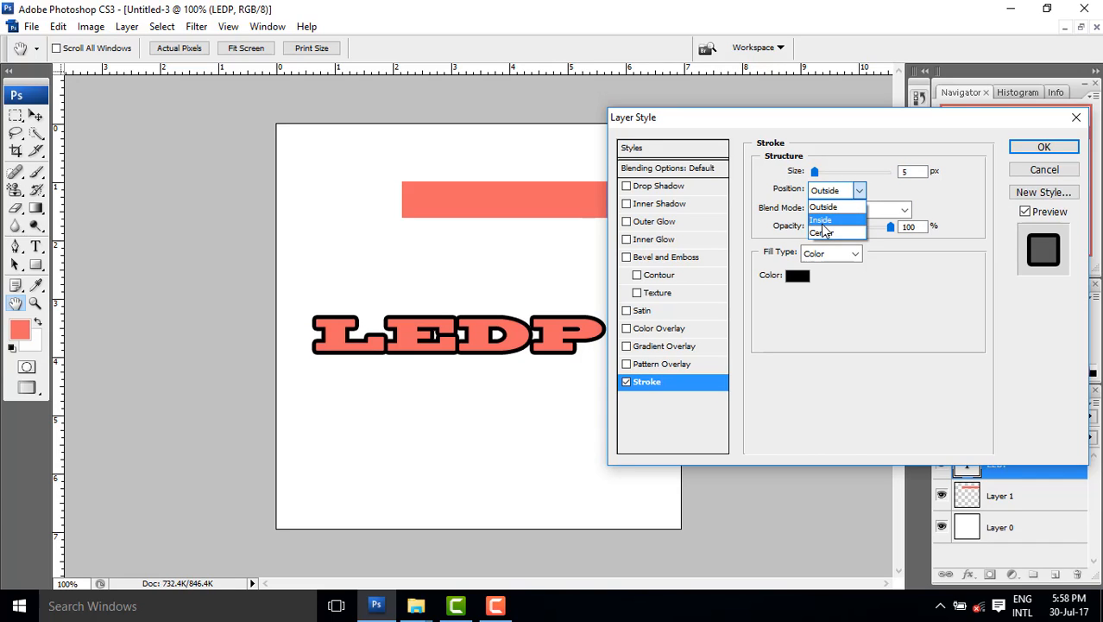
left_click(830, 209)
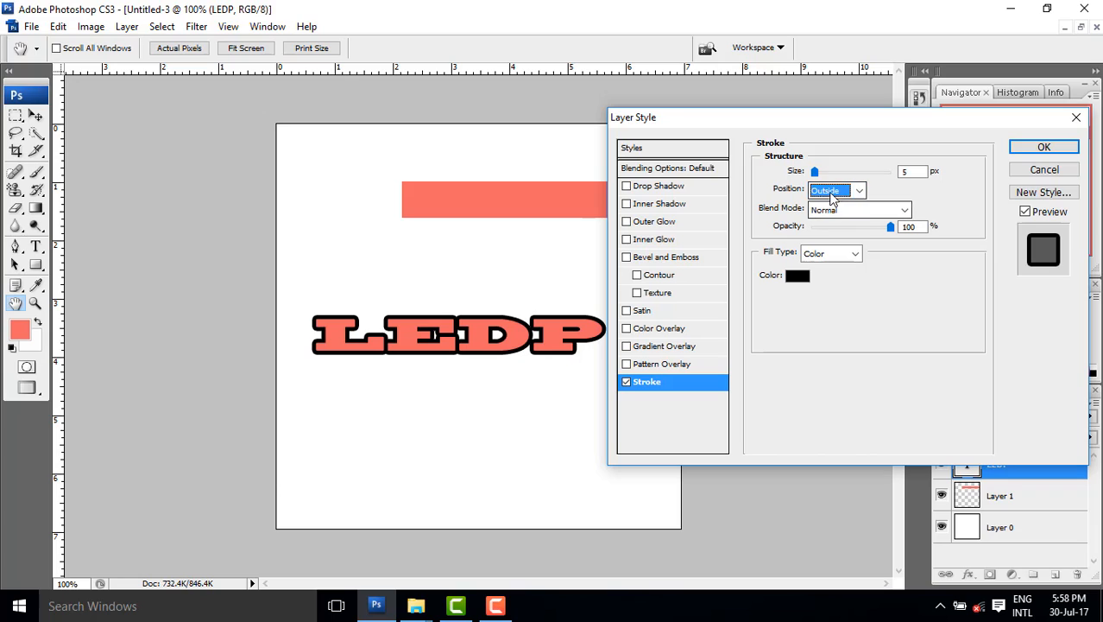
left_click(851, 191)
left_click(849, 221)
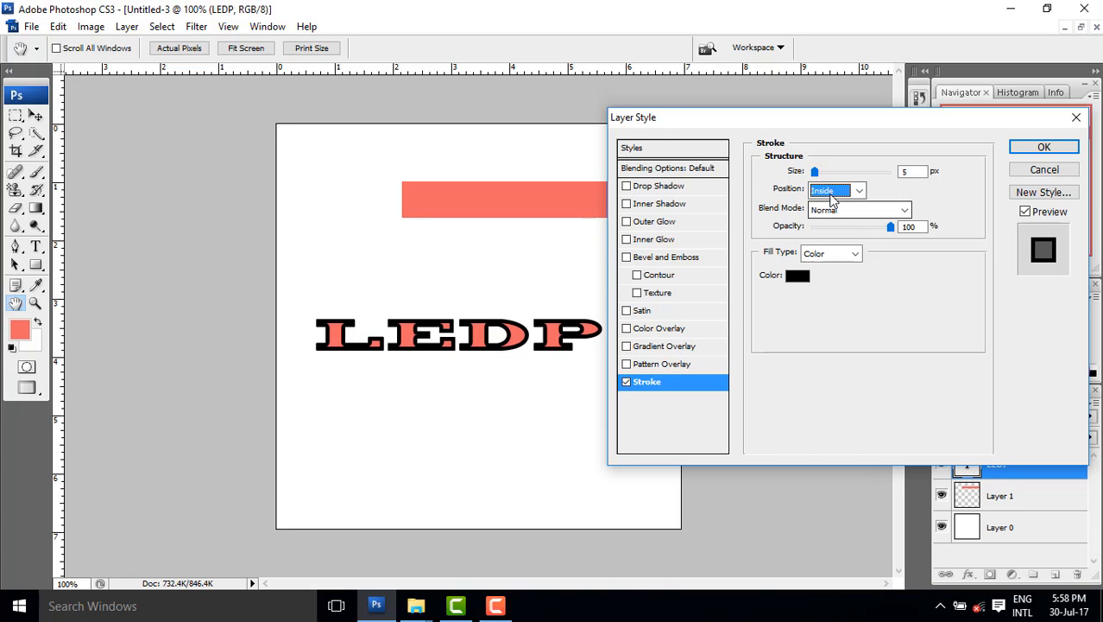
left_click(831, 190)
left_click(829, 233)
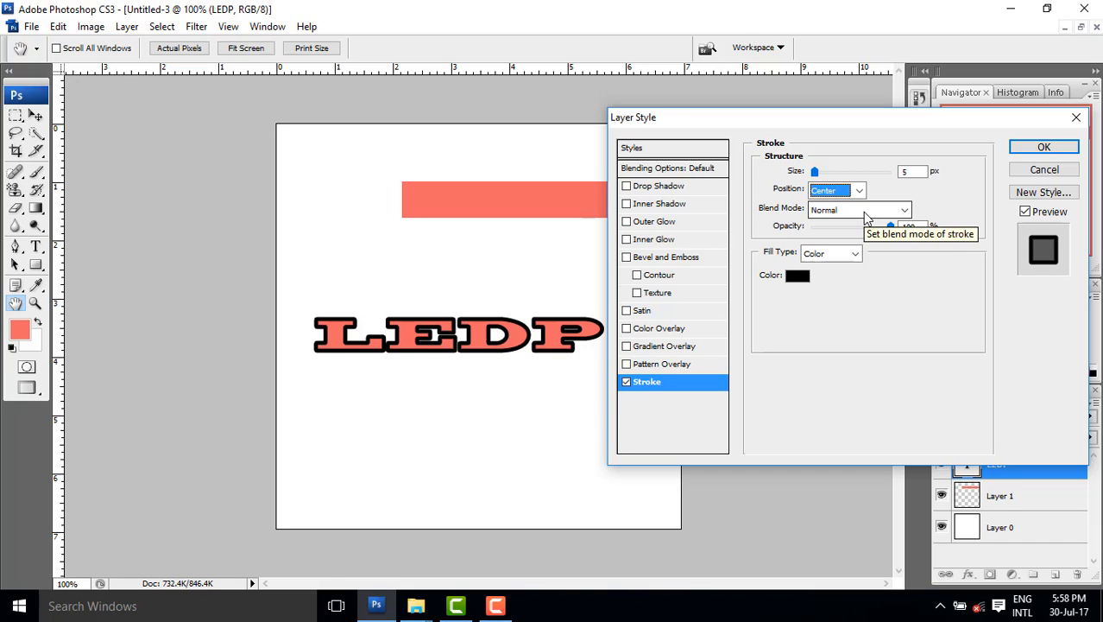
left_click(864, 209)
left_click(863, 209)
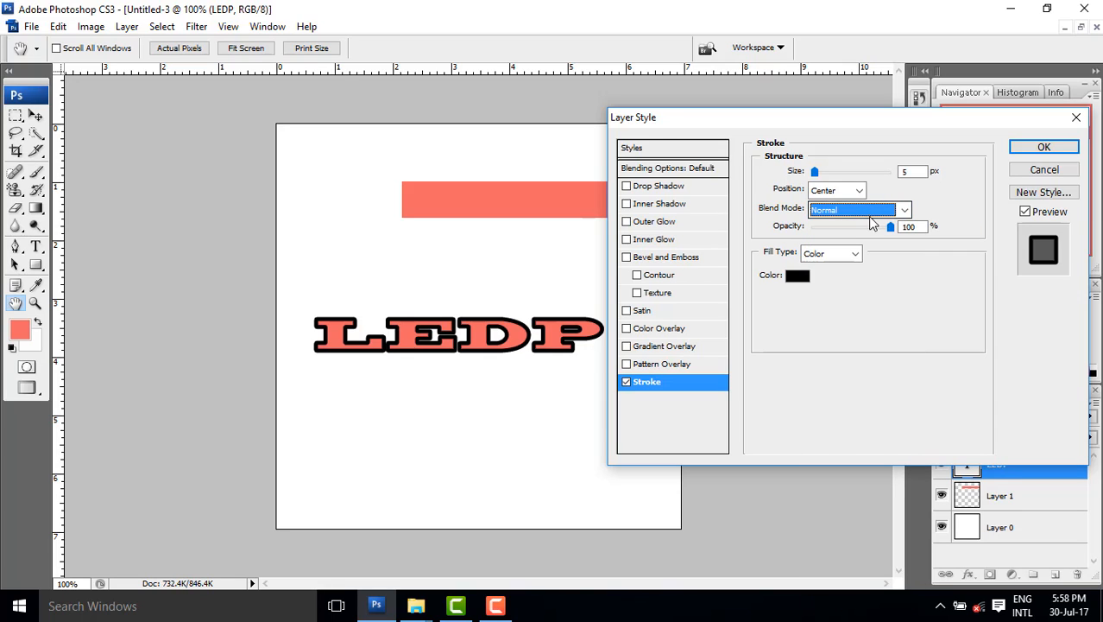
Step: Fill the stroke with a Linear gradient, trying the Orange, Yellow, Orange preset and applying the red-to-green gradient
left_click(855, 253)
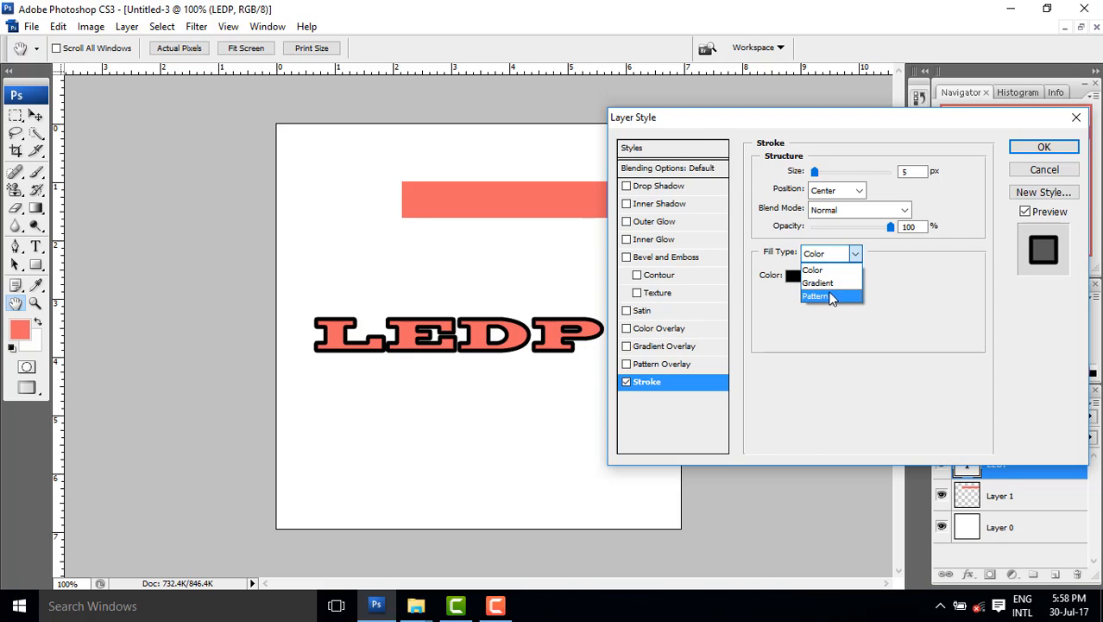
left_click(824, 284)
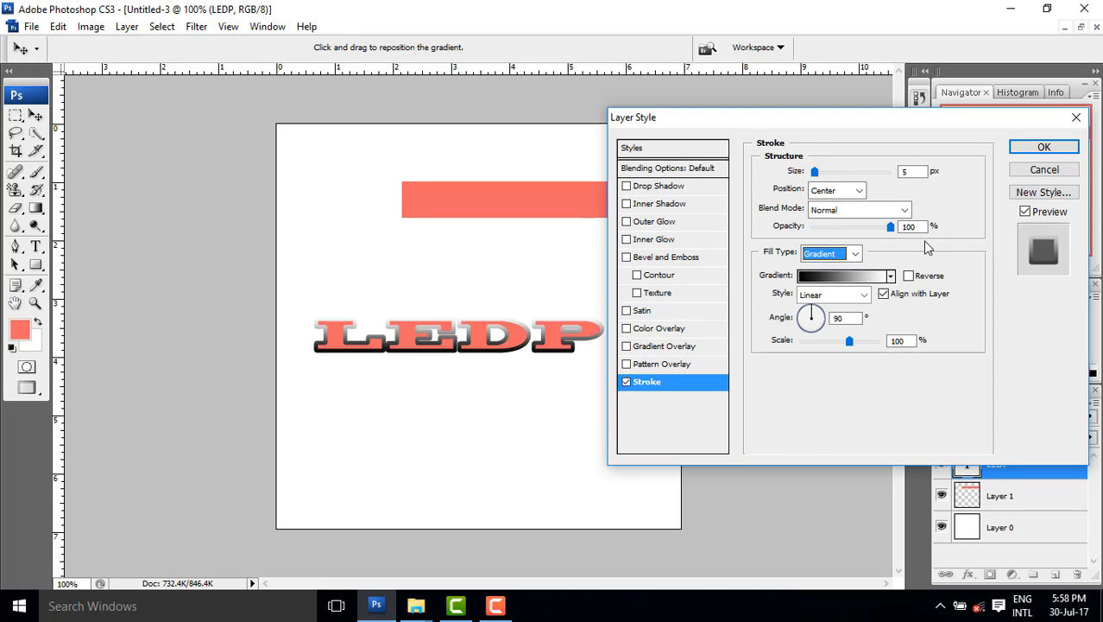
left_click(841, 276)
left_click(957, 101)
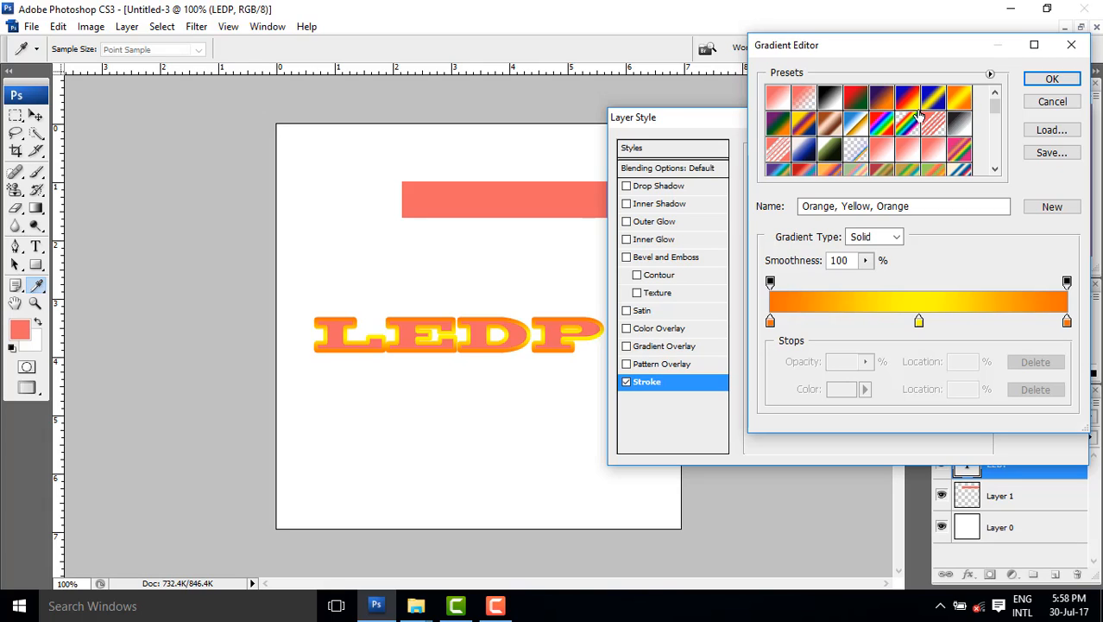
left_click(829, 98)
left_click(855, 100)
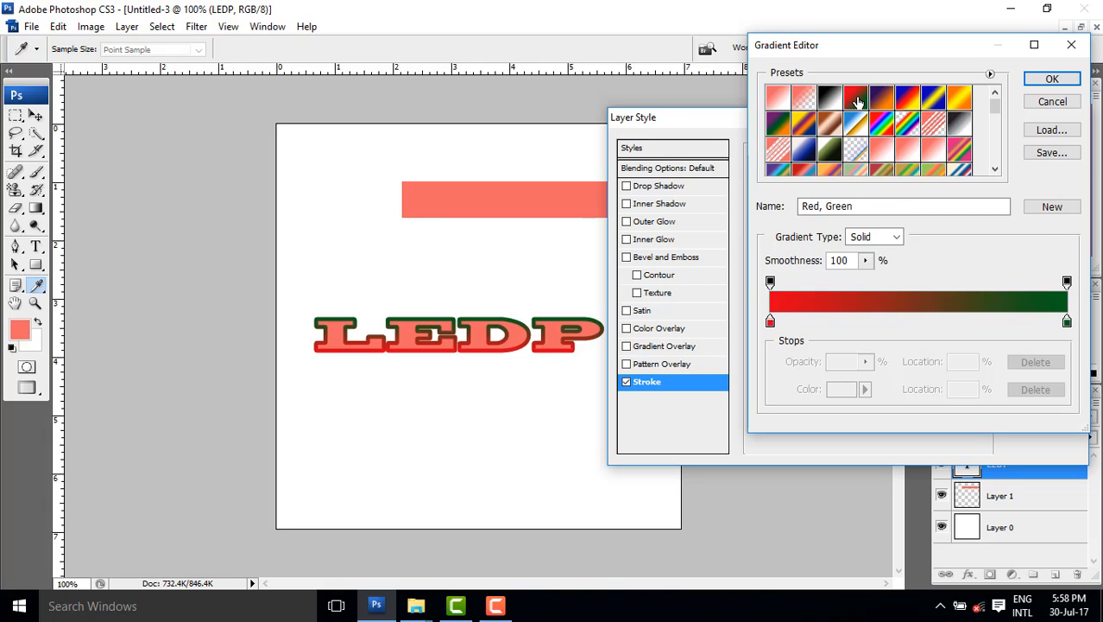
left_click(897, 239)
left_click(863, 253)
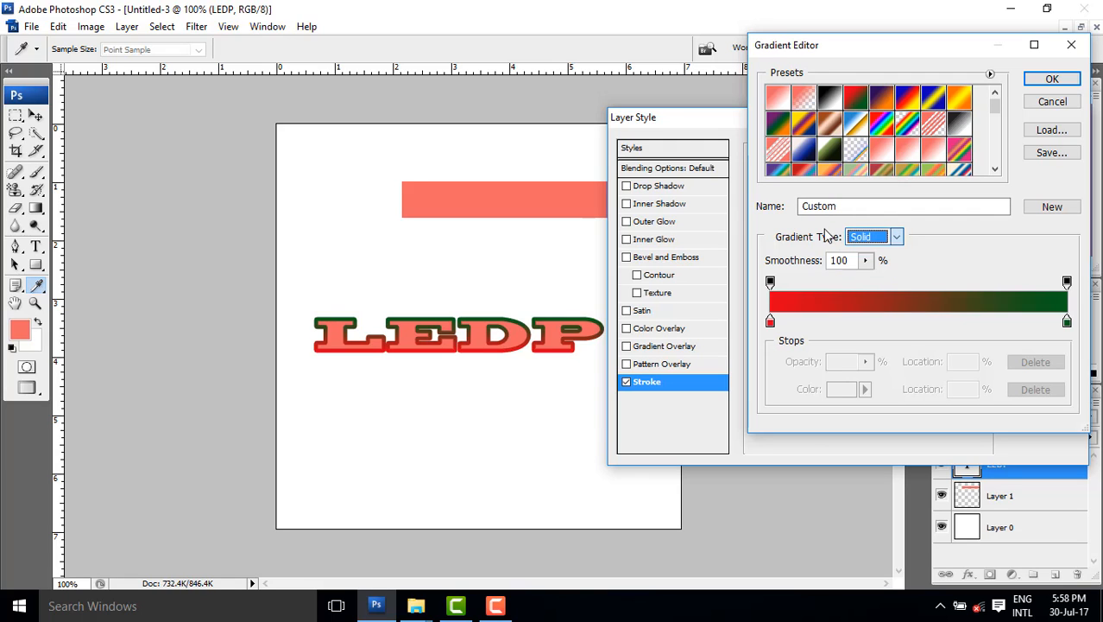
left_click(1057, 80)
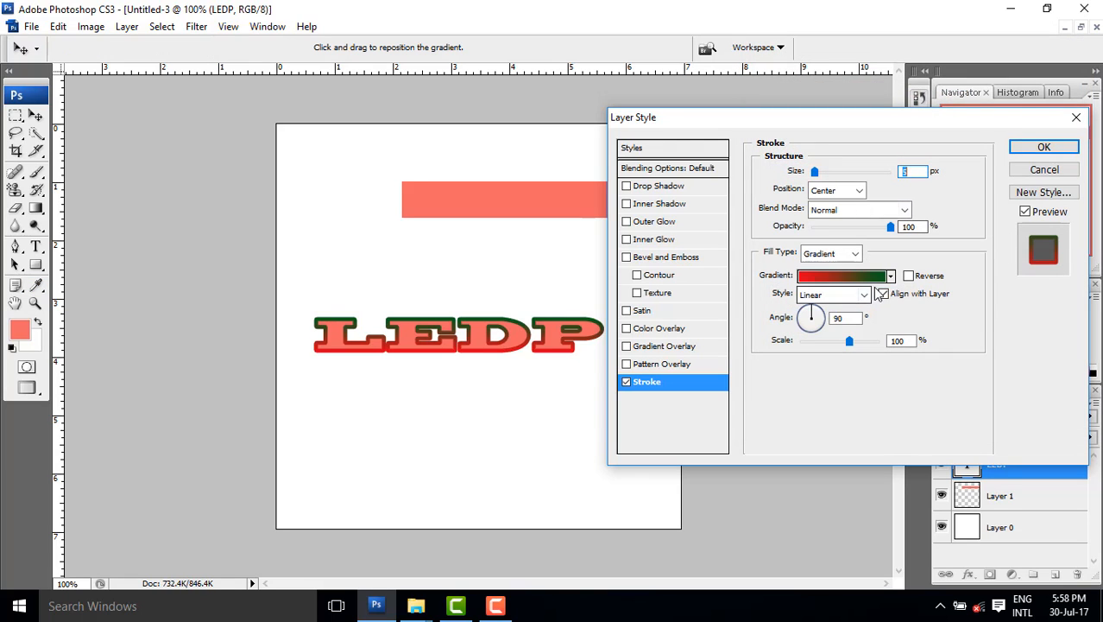
left_click(850, 293)
left_click(850, 294)
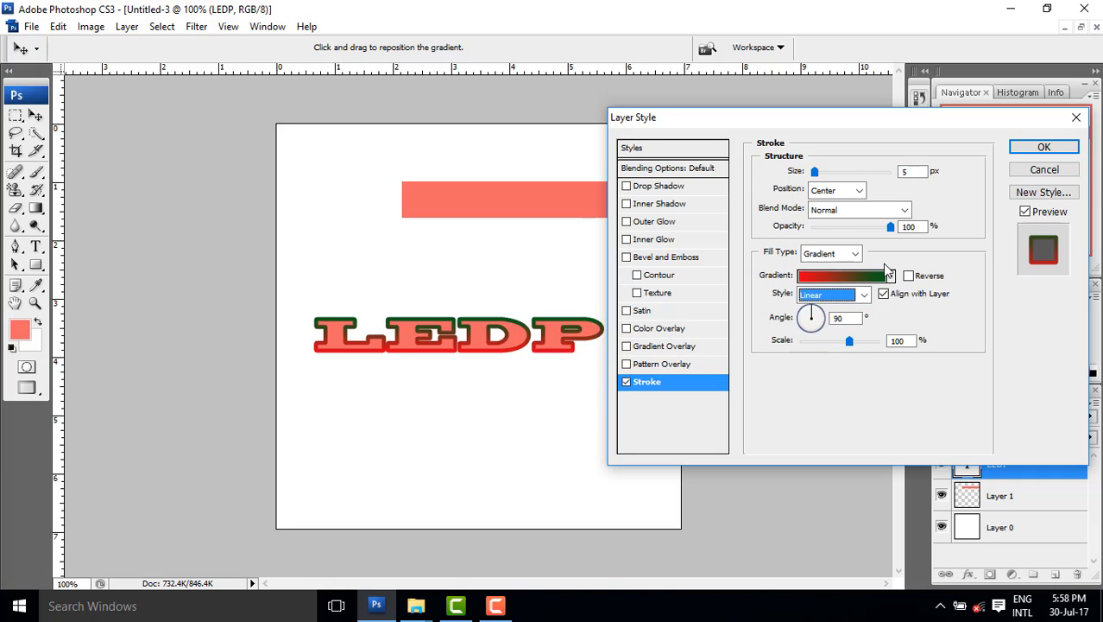
Step: Change the stroke's fill type to Pattern and apply the middle green and black pattern
left_click(831, 253)
left_click(827, 293)
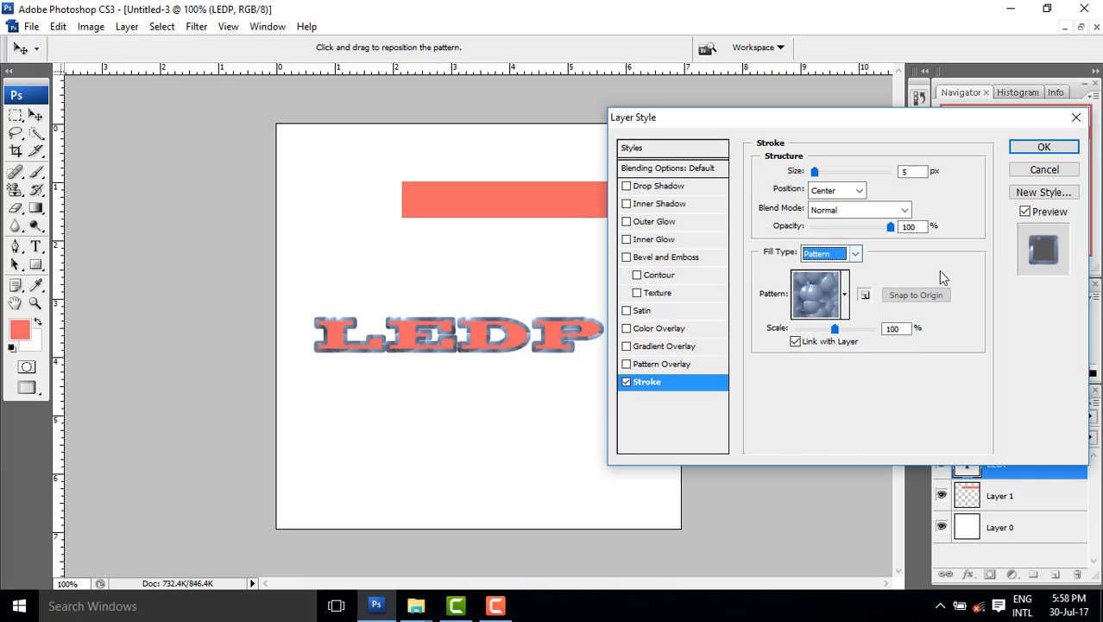
left_click(831, 253)
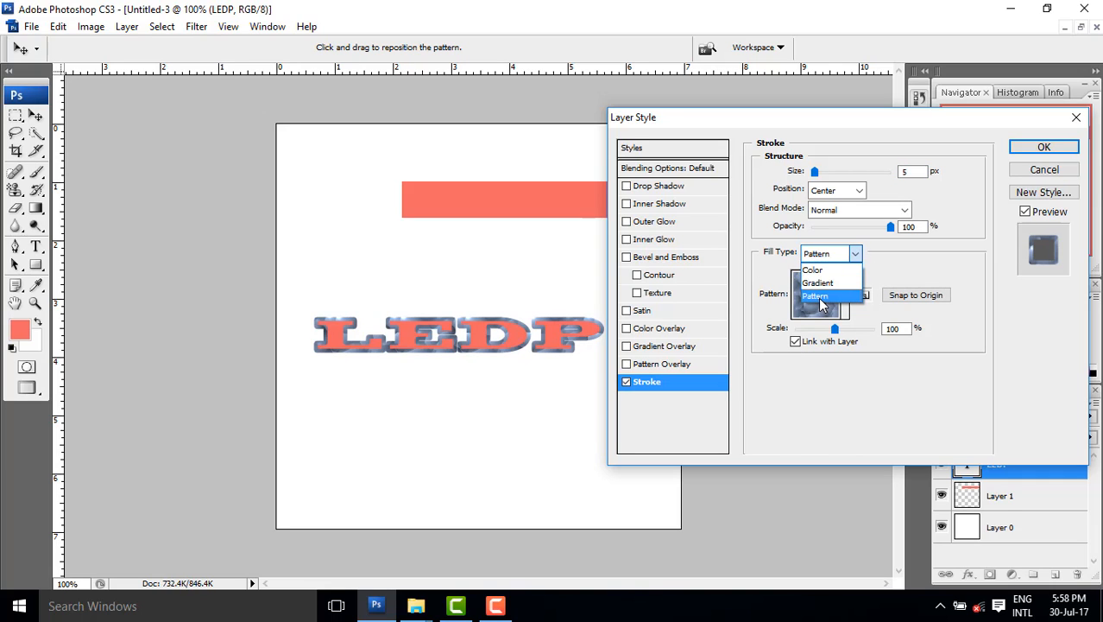
left_click(821, 297)
left_click(846, 295)
left_click(755, 424)
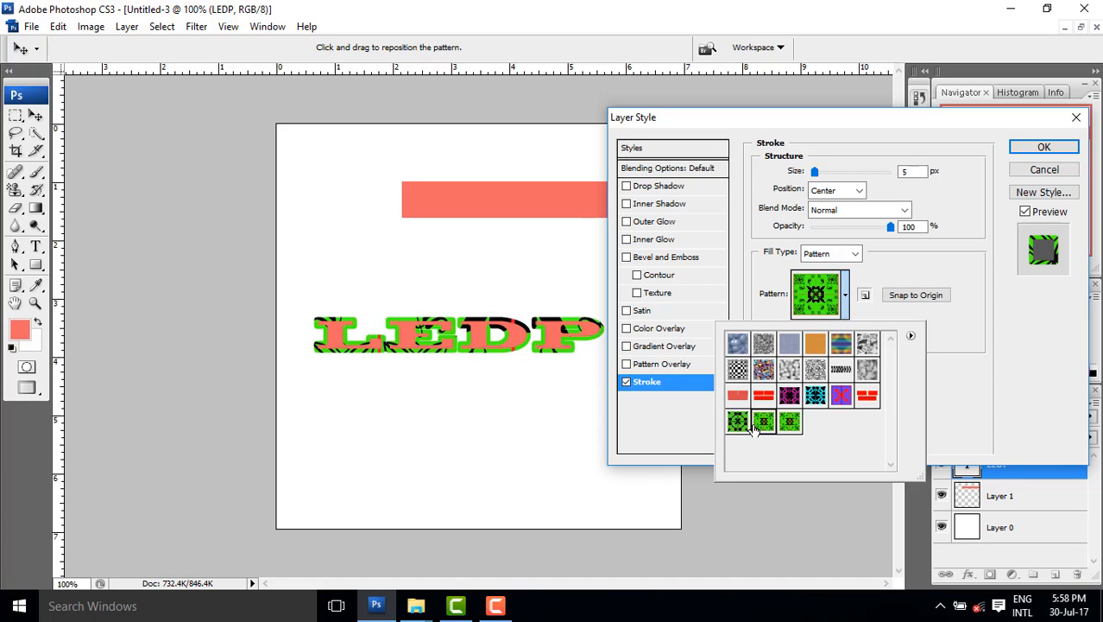
Step: Try the red brick and other stroke patterns, reselect the middle green and black pattern, and set its scale to 610%
left_click(744, 425)
left_click(767, 425)
left_click(763, 400)
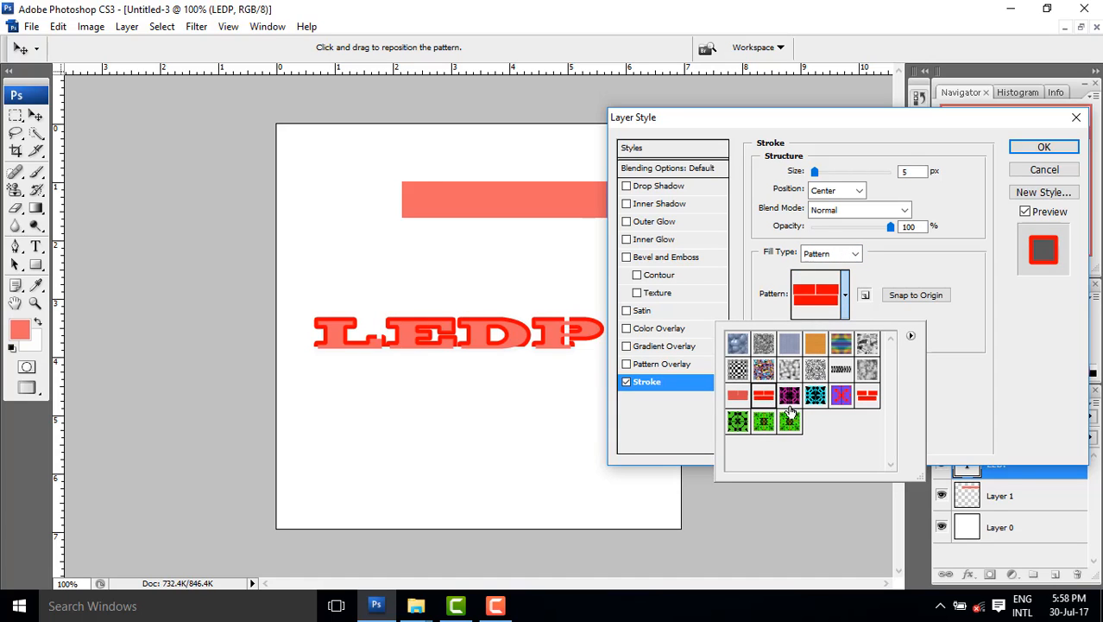
left_click(789, 397)
left_click(789, 422)
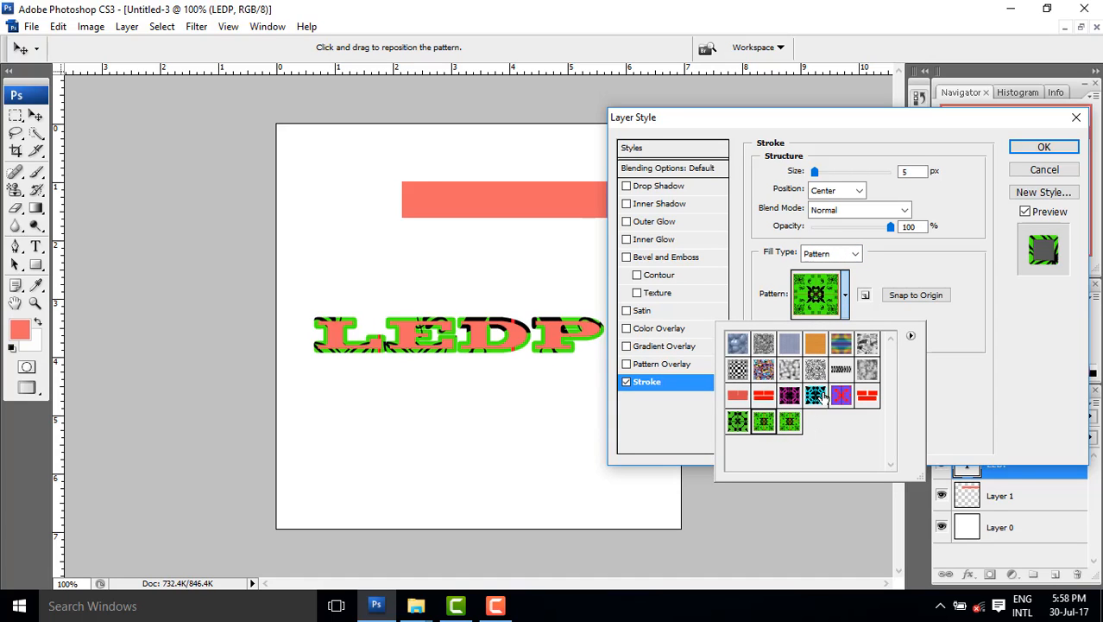
left_click(852, 259)
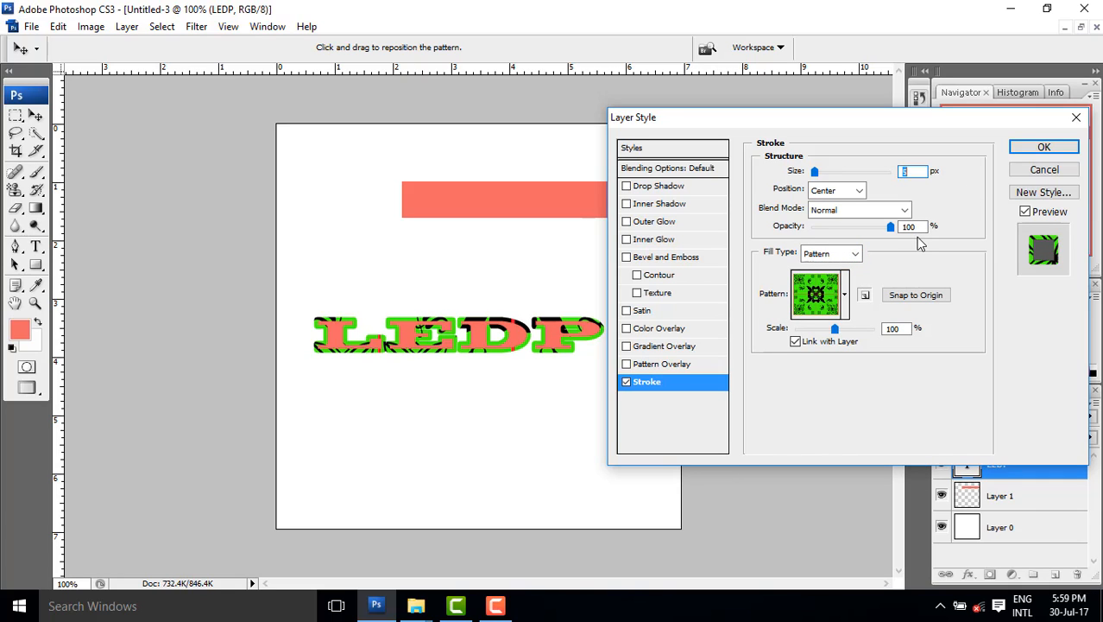
left_click_drag(835, 330, 861, 343)
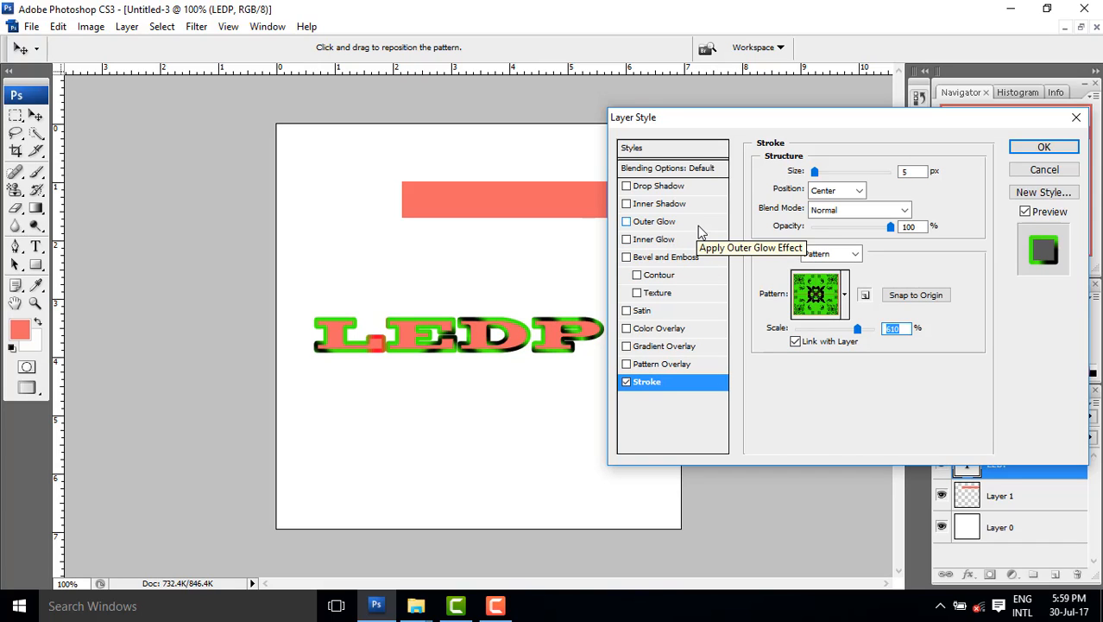
Step: Turn off the LEDP text's stroke effect and accept the layer style settings
left_click(626, 381)
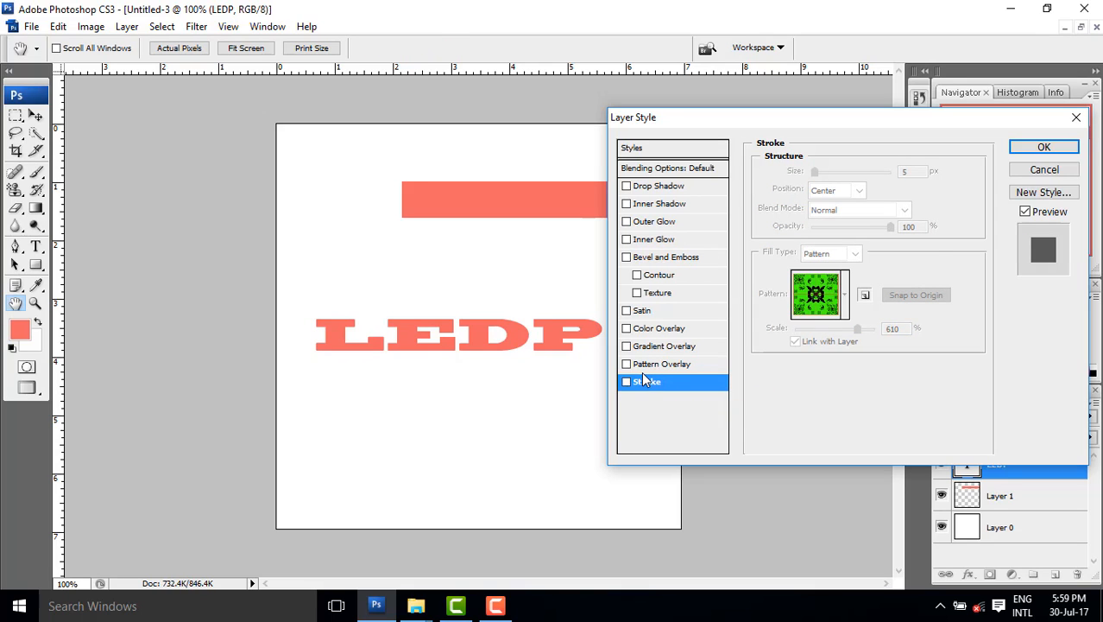
left_click(1045, 148)
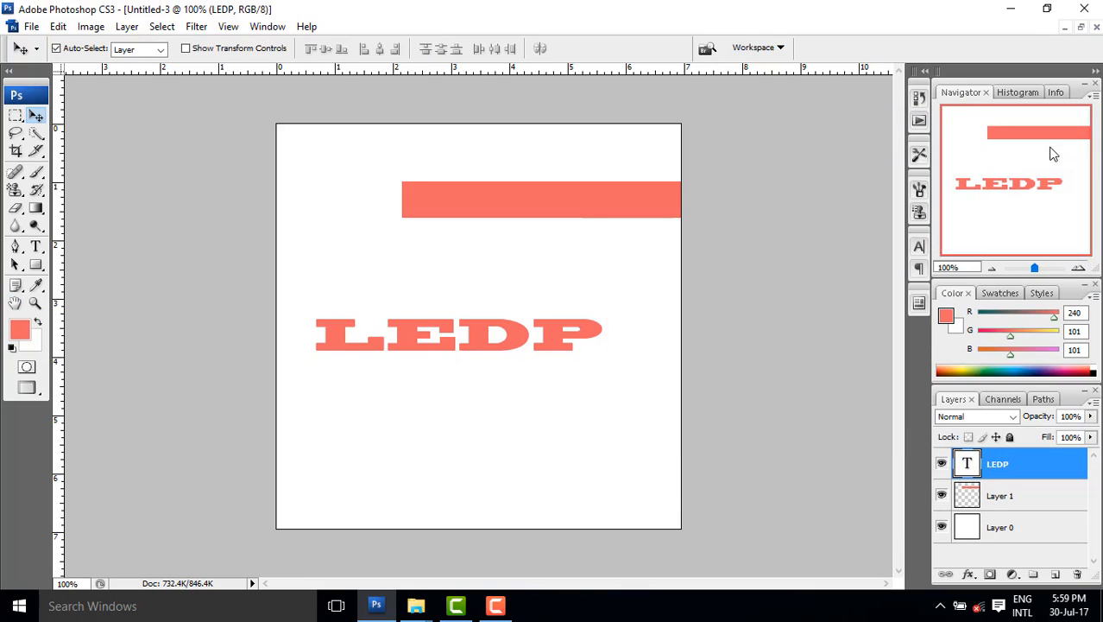
left_click(495, 605)
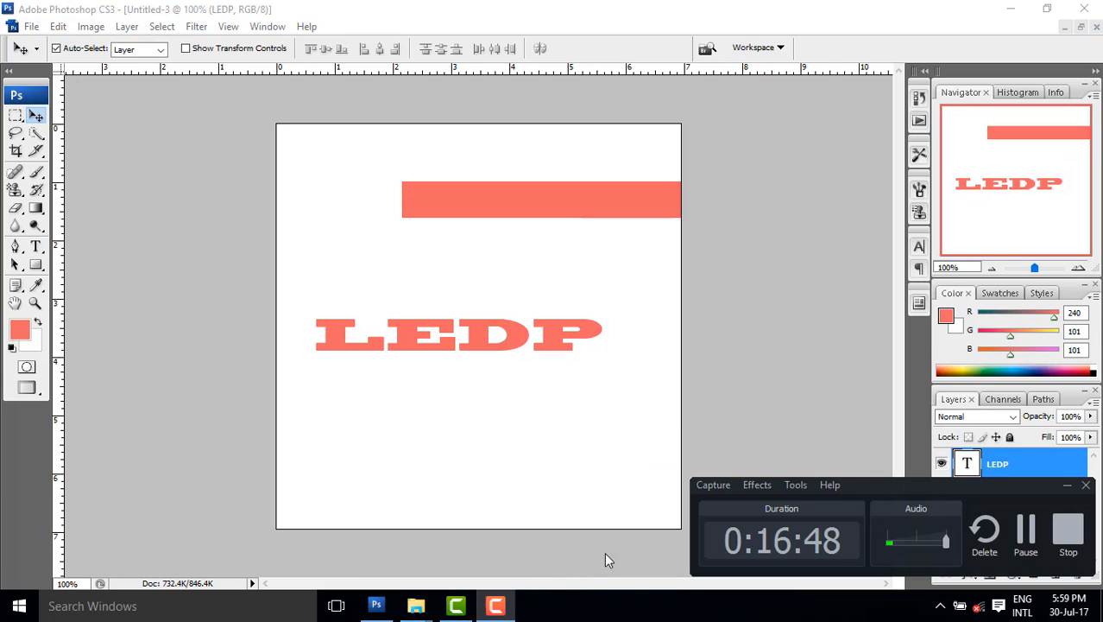